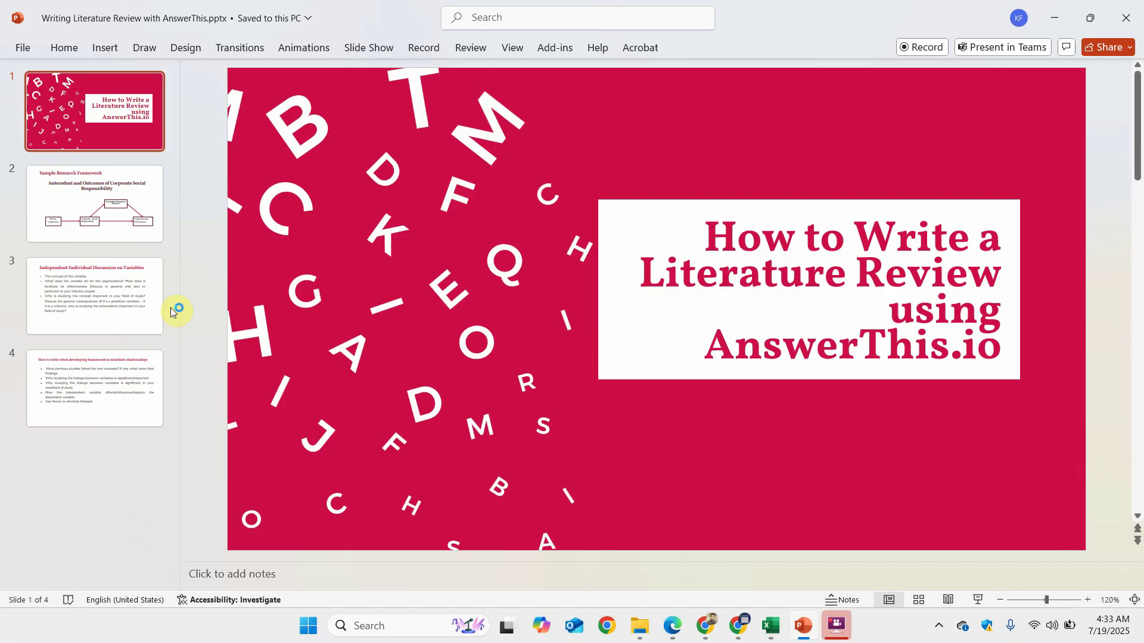
Move past the research framework slide to slide 3, 'Independent/Individual Discussion on Variables'.
key(Down)
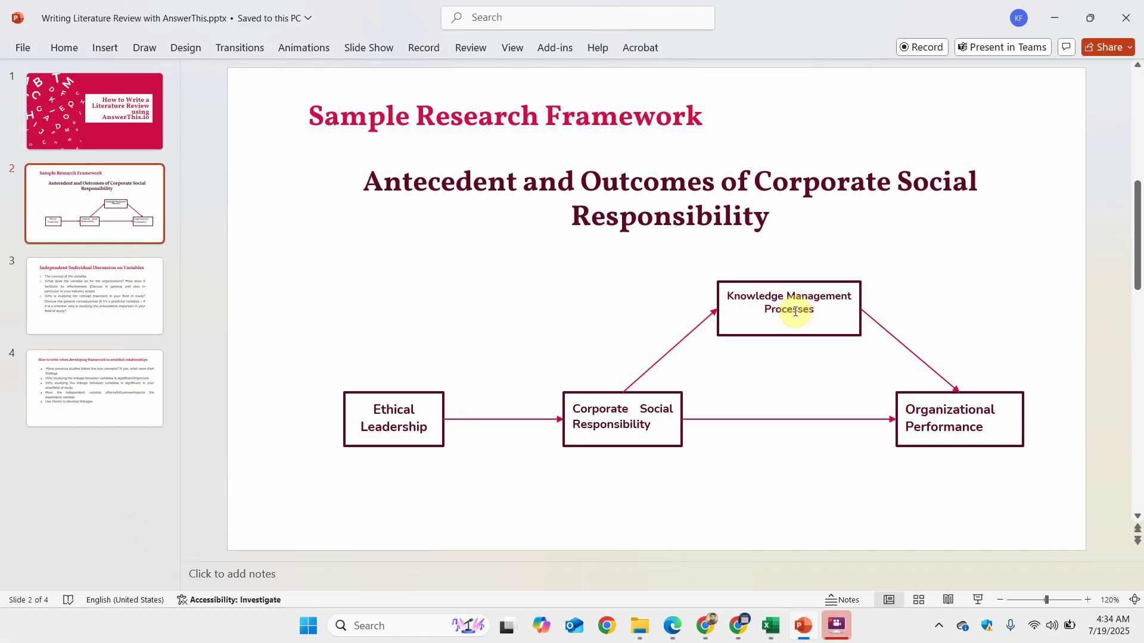
click(87, 293)
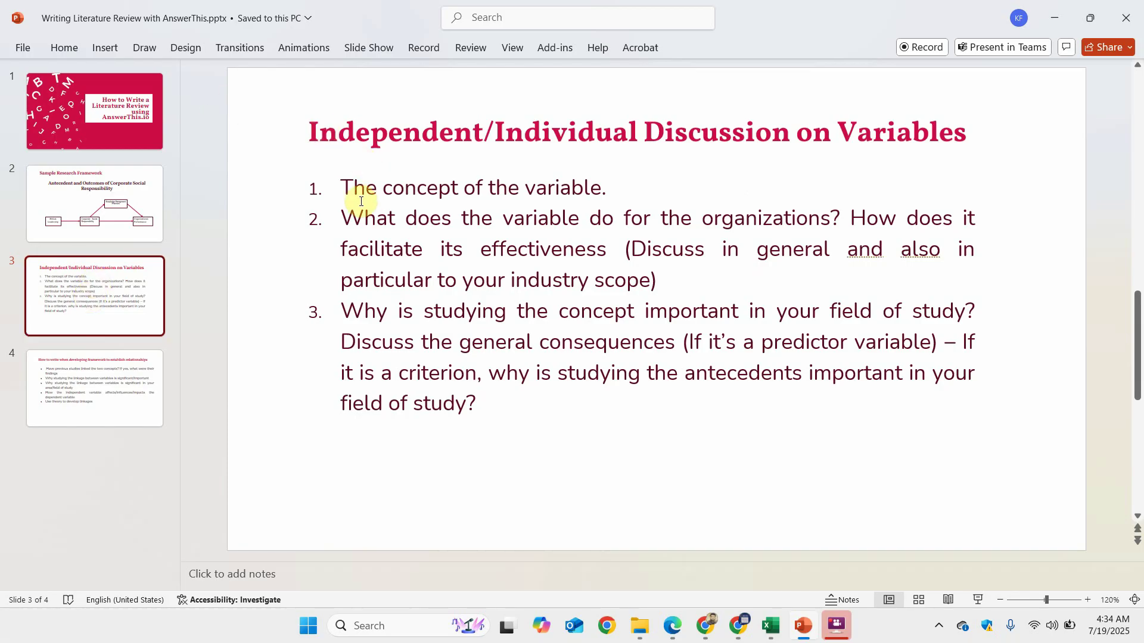
Step the text cursor through items 2 and 3 of the numbered discussion list.
click(341, 192)
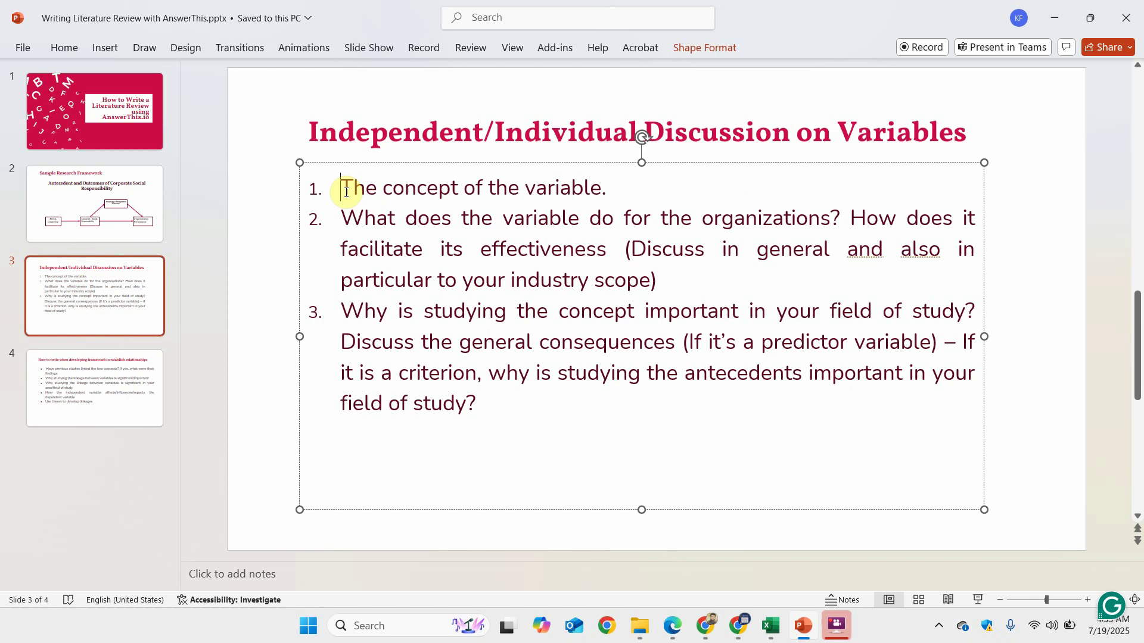
key(Down)
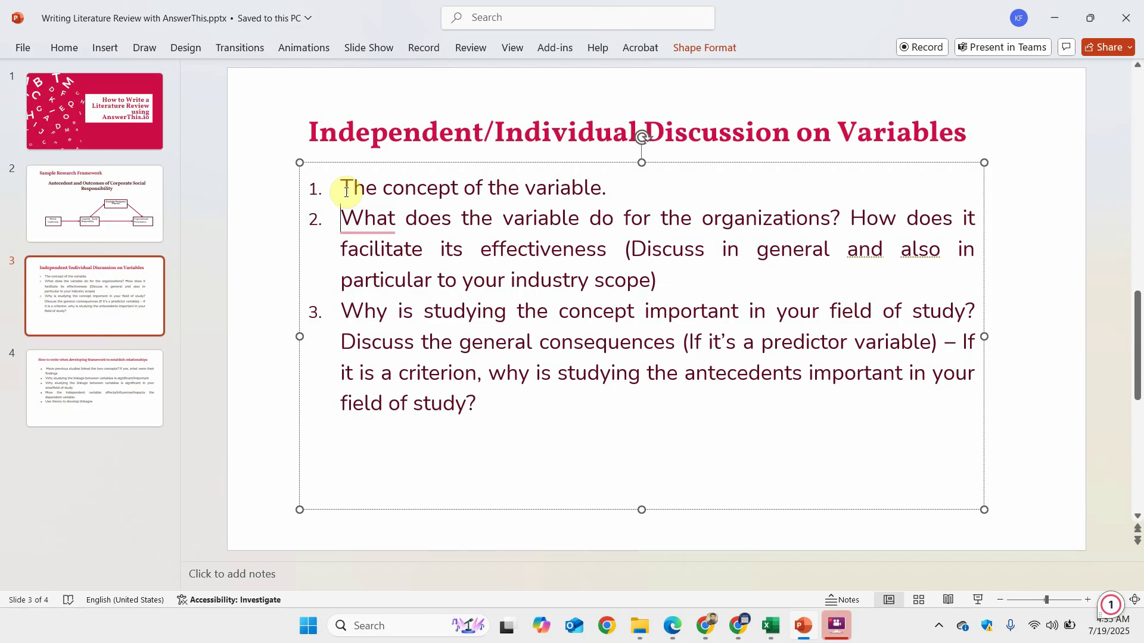
key(Right)
key(Right)
key(Right)
key(Right)
key(Right)
key(Right)
key(Right)
key(Right)
key(Right)
key(Right)
key(Right)
key(Right)
key(Right)
key(Right)
key(Right)
key(Right)
key(Right)
key(Right)
key(Right)
key(Right)
key(Right)
key(Right)
key(Right)
key(Right)
key(Right)
key(Right)
key(Right)
key(Right)
key(Right)
key(Right)
key(Right)
key(Right)
key(Right)
key(Right)
key(Right)
key(Right)
key(Right)
key(Right)
key(Right)
key(Right)
key(Right)
key(Right)
key(Right)
key(Right)
key(Right)
key(Right)
key(Right)
key(Down)
key(Down)
key(Up)
key(Right)
key(Right)
key(Right)
key(Right)
key(Right)
key(Right)
key(Right)
key(Right)
key(Right)
key(Right)
key(Right)
key(Right)
key(Right)
key(Right)
key(Right)
key(Right)
key(Right)
key(Right)
key(Right)
key(Right)
key(Right)
key(Right)
key(Right)
key(Right)
key(Right)
key(Right)
key(Right)
key(Right)
key(Right)
key(Right)
key(Right)
key(Right)
key(Right)
key(Right)
key(Right)
key(Right)
key(Right)
key(Right)
key(Right)
key(Right)
key(Right)
key(Right)
key(Right)
key(Right)
key(Right)
key(Right)
key(Right)
key(Right)
key(Right)
key(Right)
key(Right)
key(Right)
key(Right)
key(Right)
key(Right)
key(Right)
key(Right)
key(Right)
key(Right)
key(Right)
key(Right)
key(Right)
key(Right)
key(Right)
key(Right)
key(Right)
key(Right)
key(Right)
key(Right)
key(Right)
key(Right)
key(Right)
key(Right)
key(Right)
key(Right)
key(Right)
key(Right)
key(Right)
key(Right)
key(Right)
key(Right)
key(Right)
key(Right)
key(Right)
key(Right)
key(Right)
key(Right)
key(Right)
key(Right)
key(Right)
key(Right)
key(Right)
key(Right)
key(Right)
key(Right)
key(Right)
key(Right)
key(Right)
key(Right)
key(Right)
key(Right)
key(Right)
key(Right)
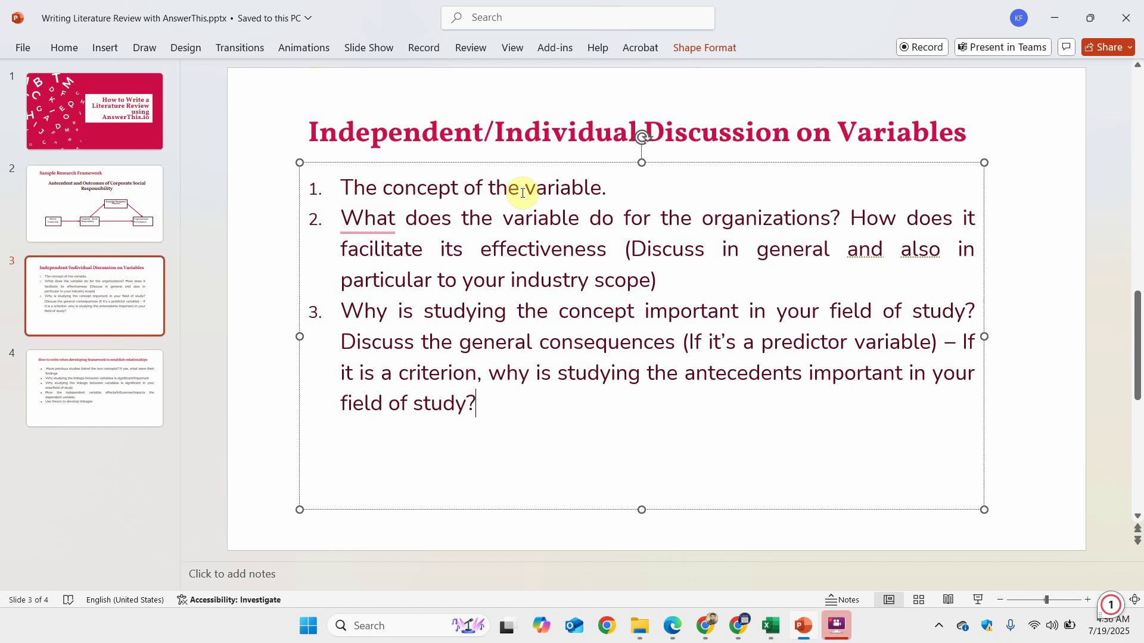
Revisit the Sample Research Framework slide, return to slide 3, then bring AnswerThis forward.
click(68, 198)
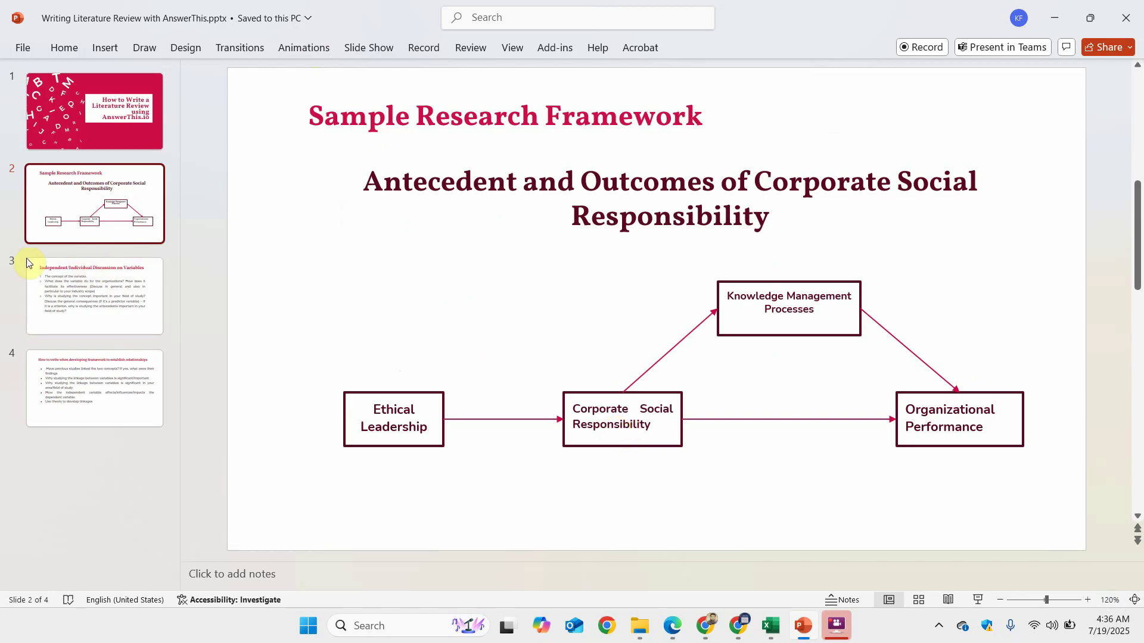
click(84, 288)
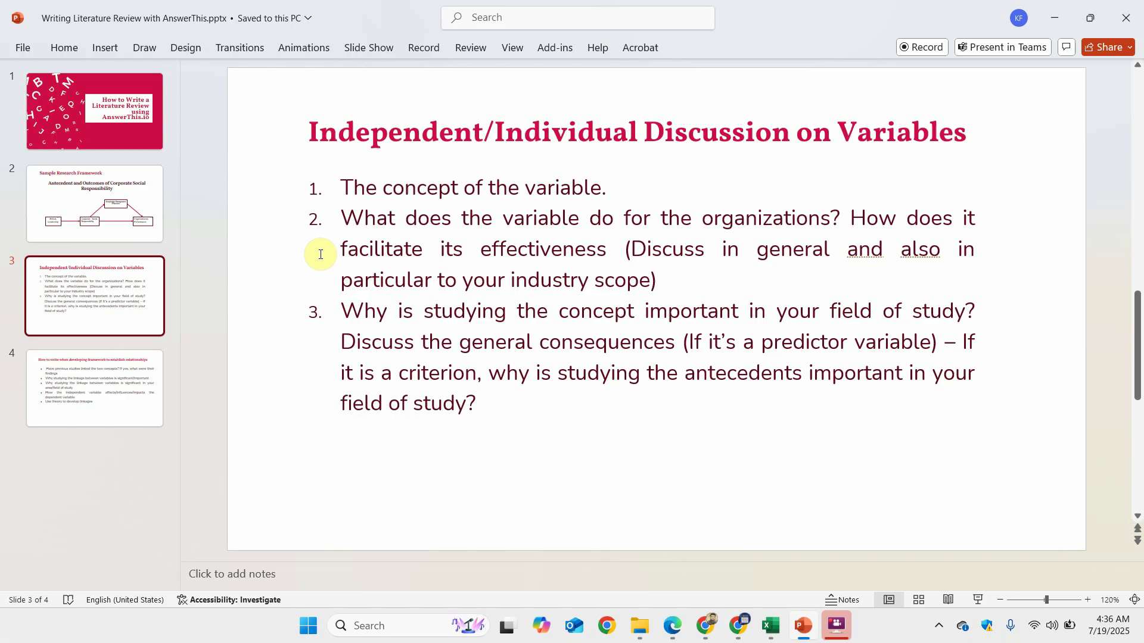
click(345, 189)
drag(346, 189, 562, 411)
click(473, 271)
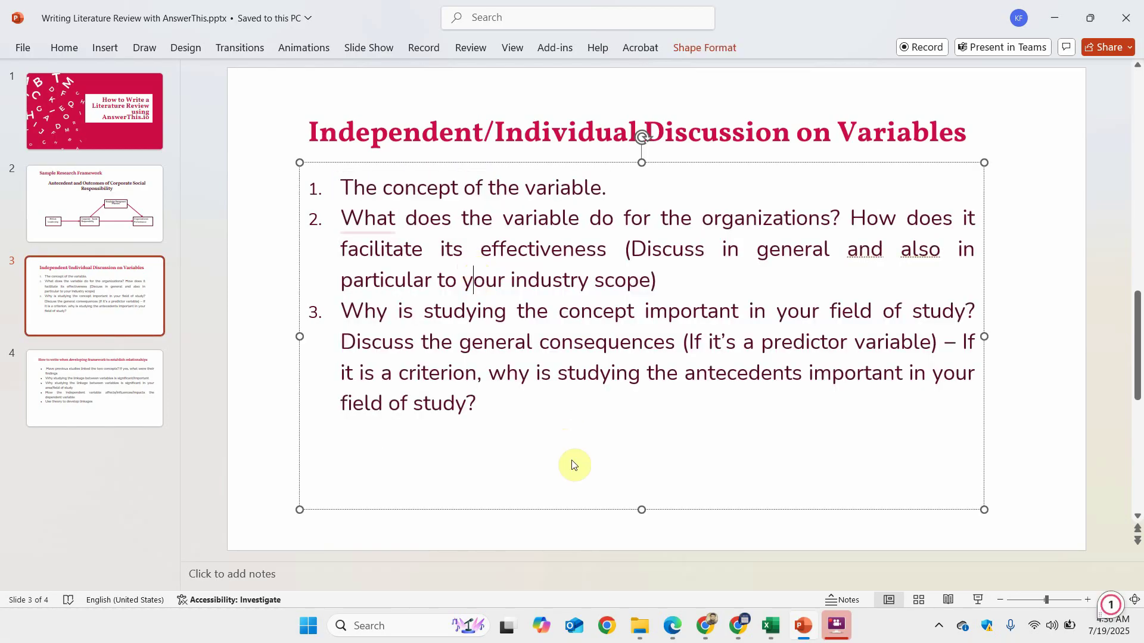
click(737, 633)
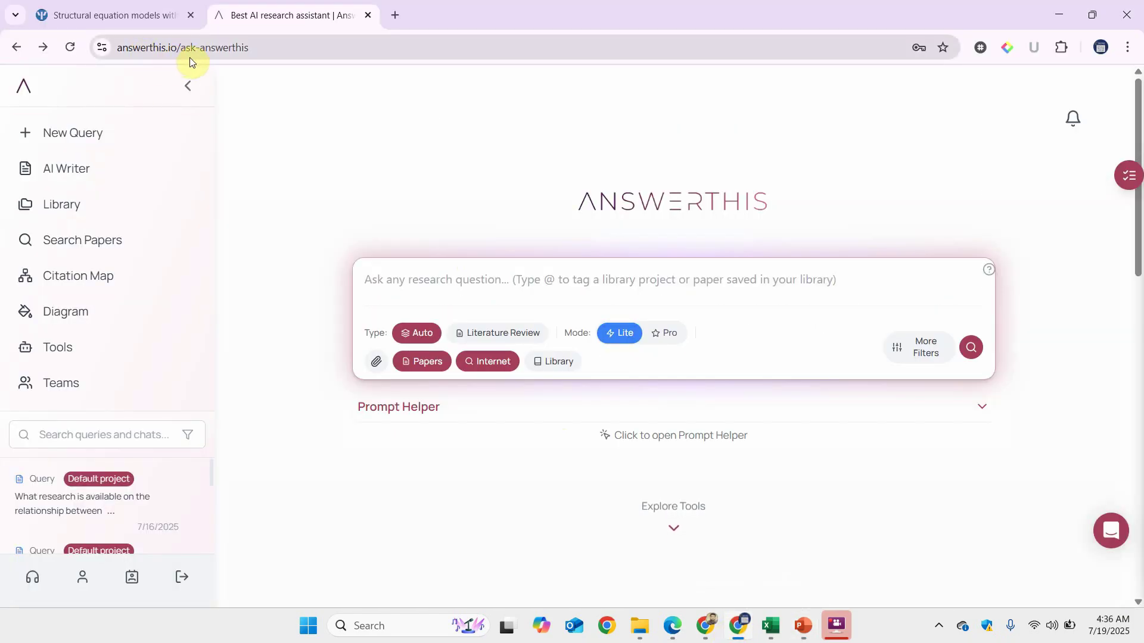
Ask 'How is corporate social responsibility defined?' as a Pro-mode Literature Review without internet sources.
scroll(373, 332, down, 3)
scroll(373, 334, down, 2)
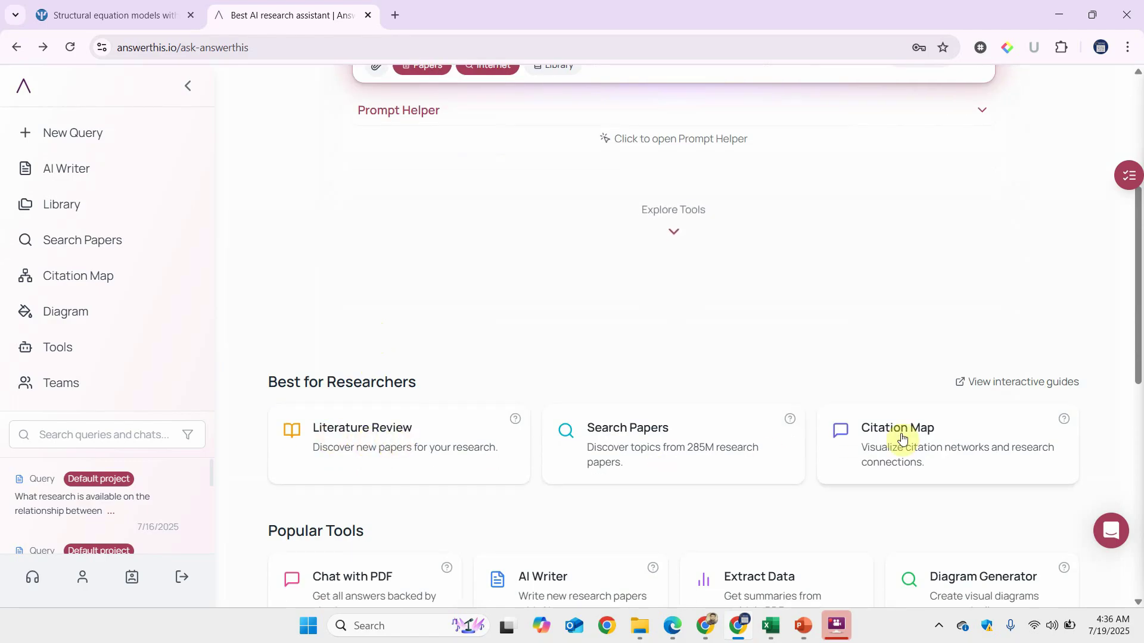
scroll(899, 438, down, 3)
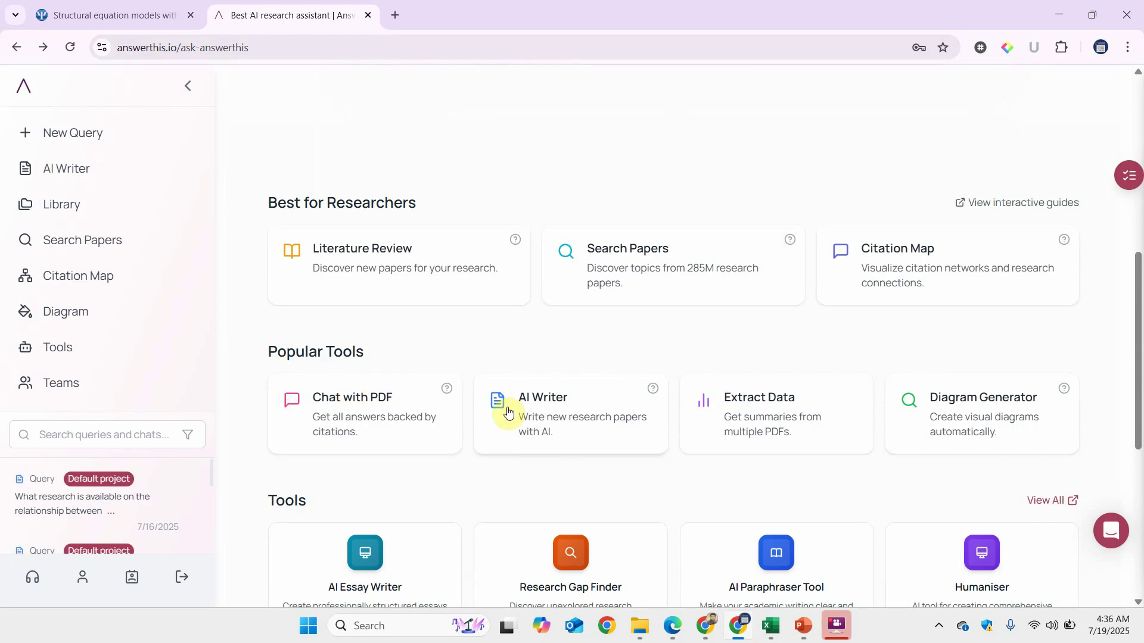
scroll(508, 411, up, 8)
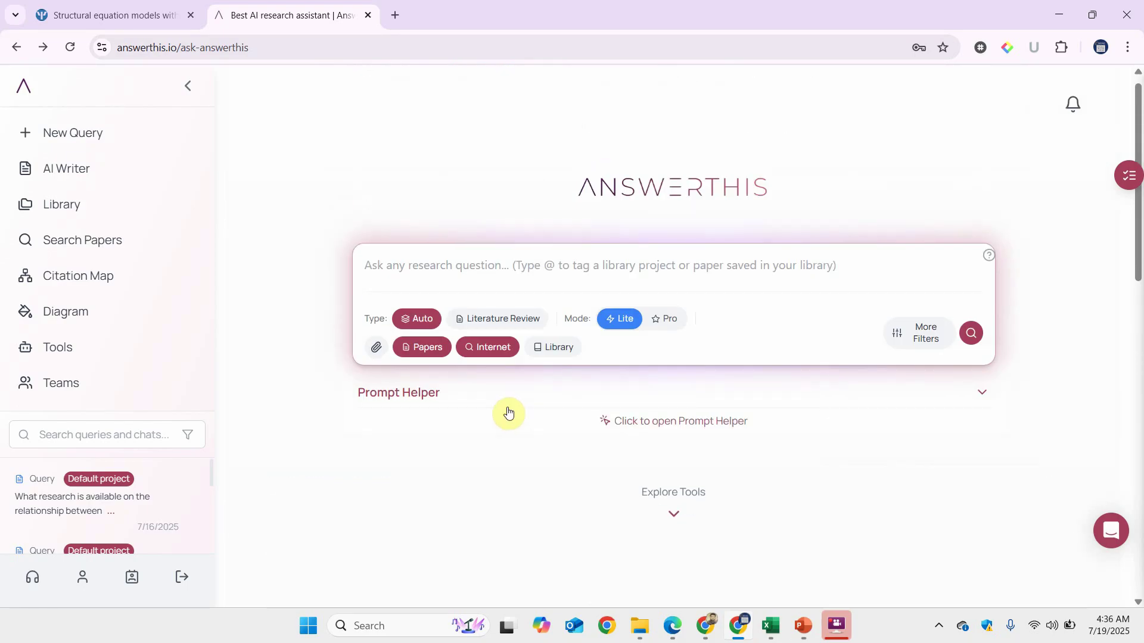
click(423, 273)
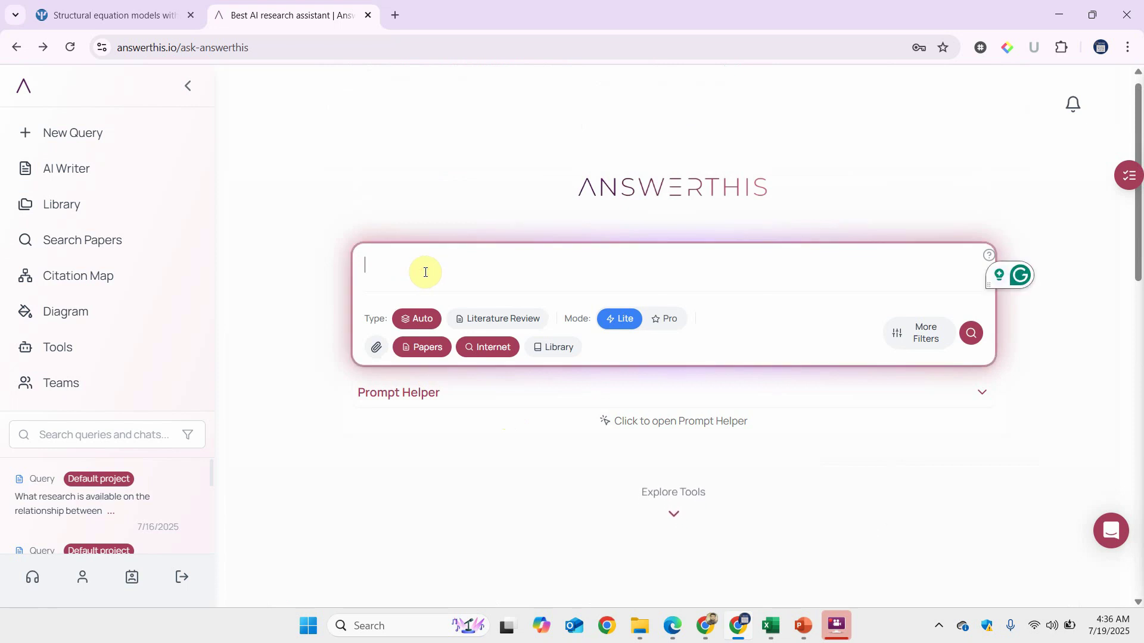
text(How is c)
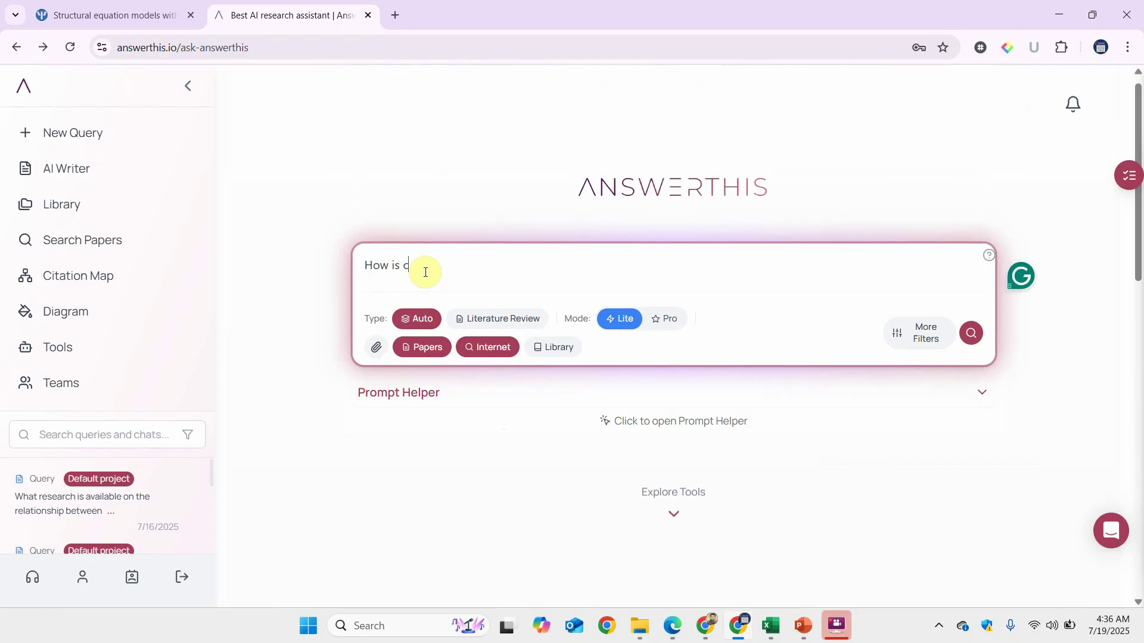
text(orporate social responsibility defined?)
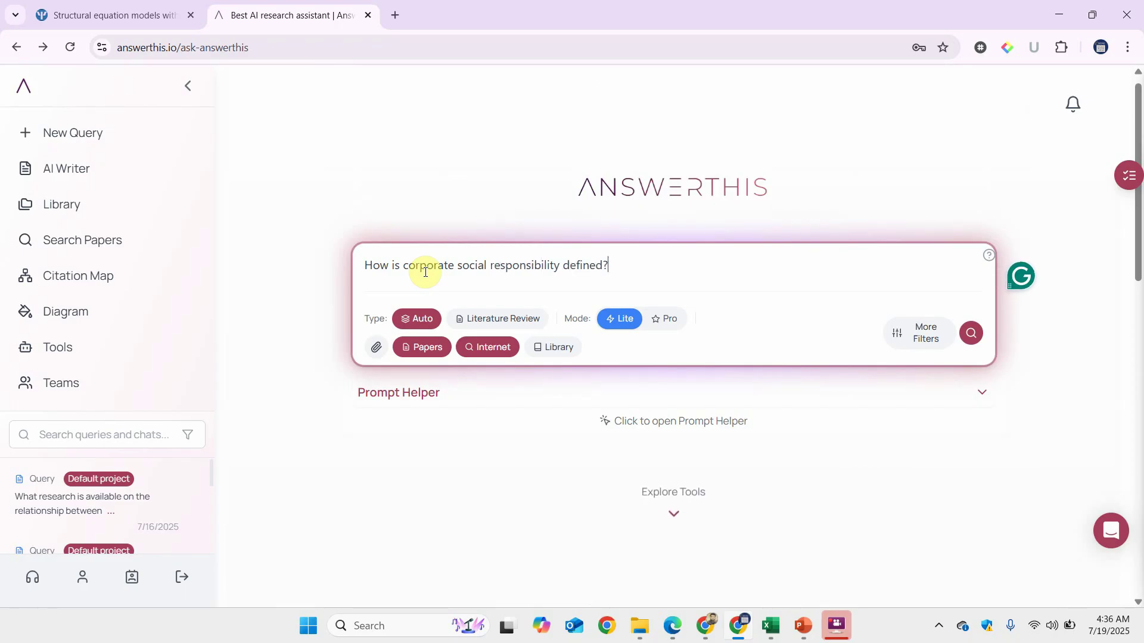
click(662, 323)
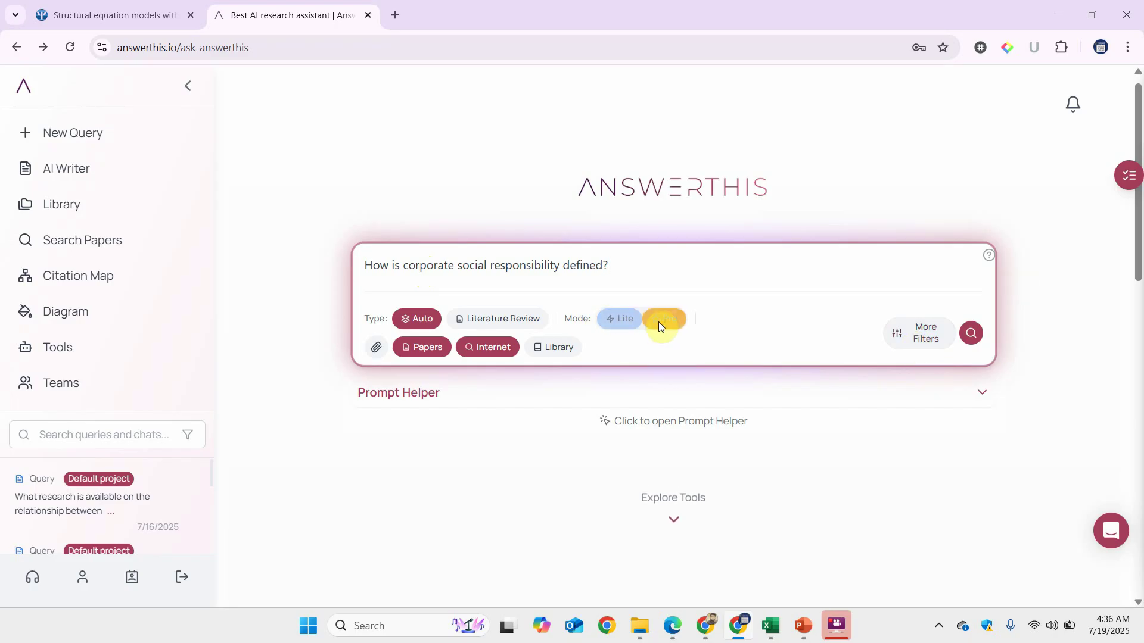
click(505, 321)
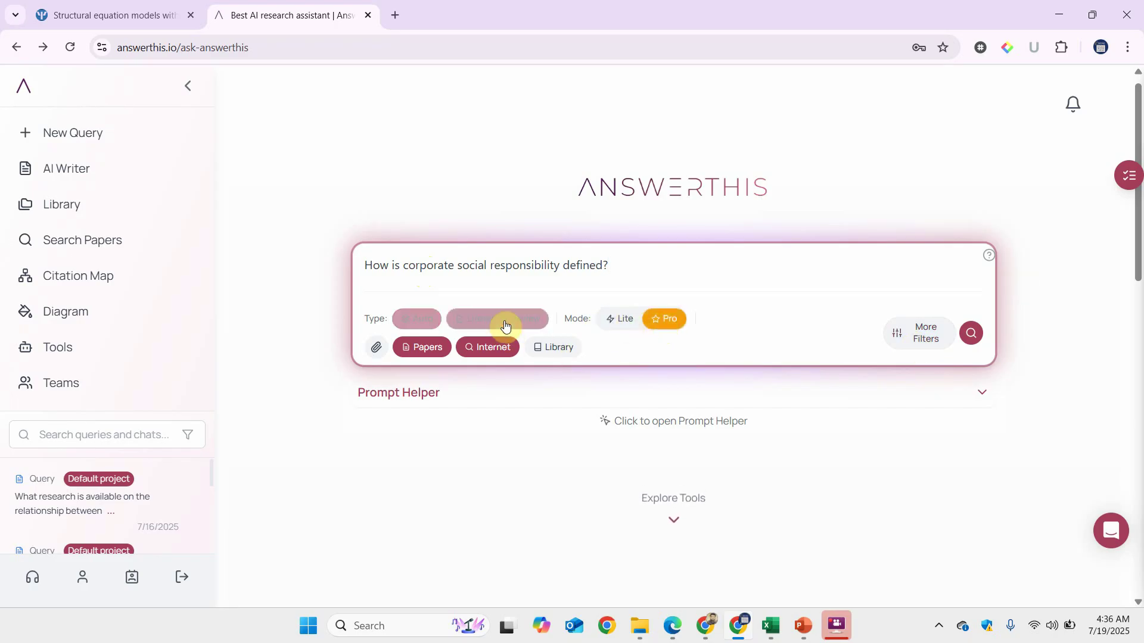
click(475, 352)
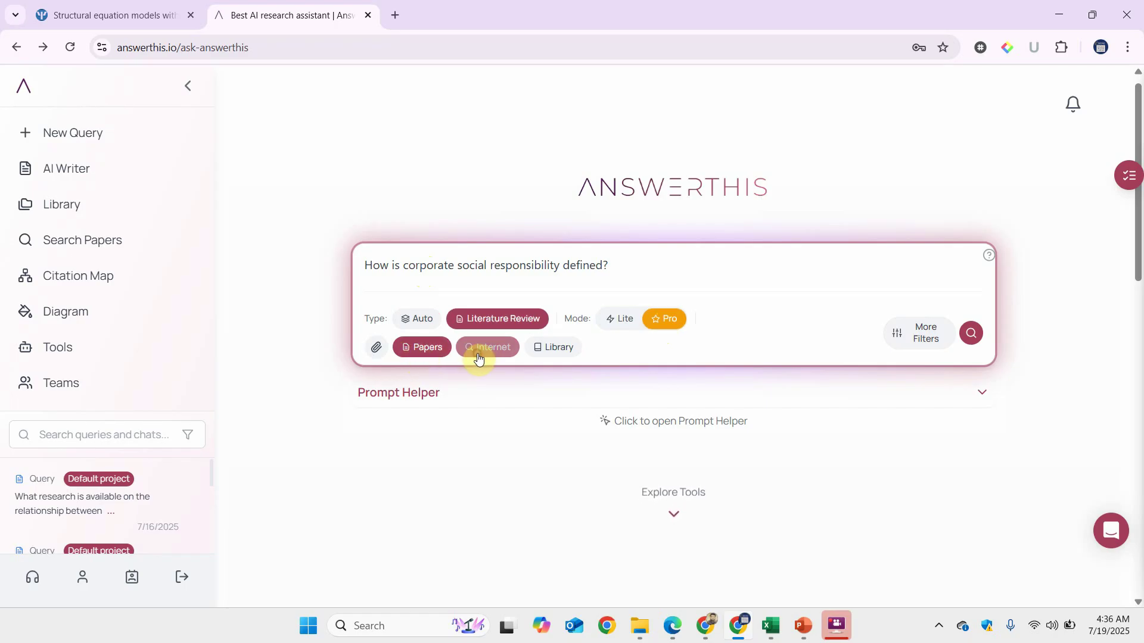
click(972, 336)
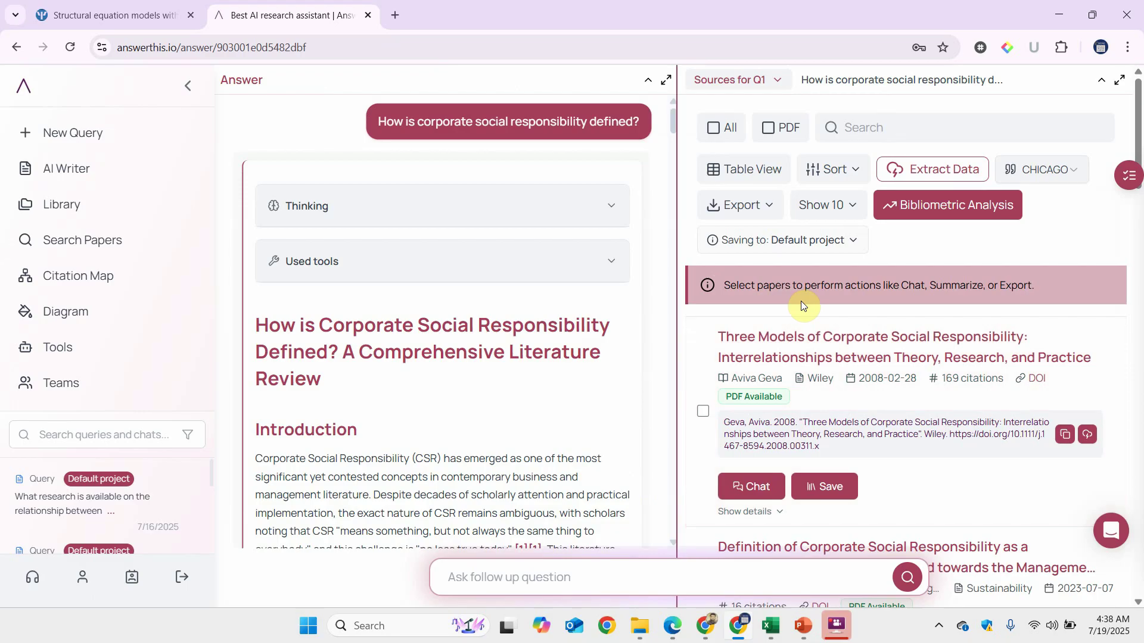
scroll(786, 322, down, 1)
scroll(786, 321, down, 8)
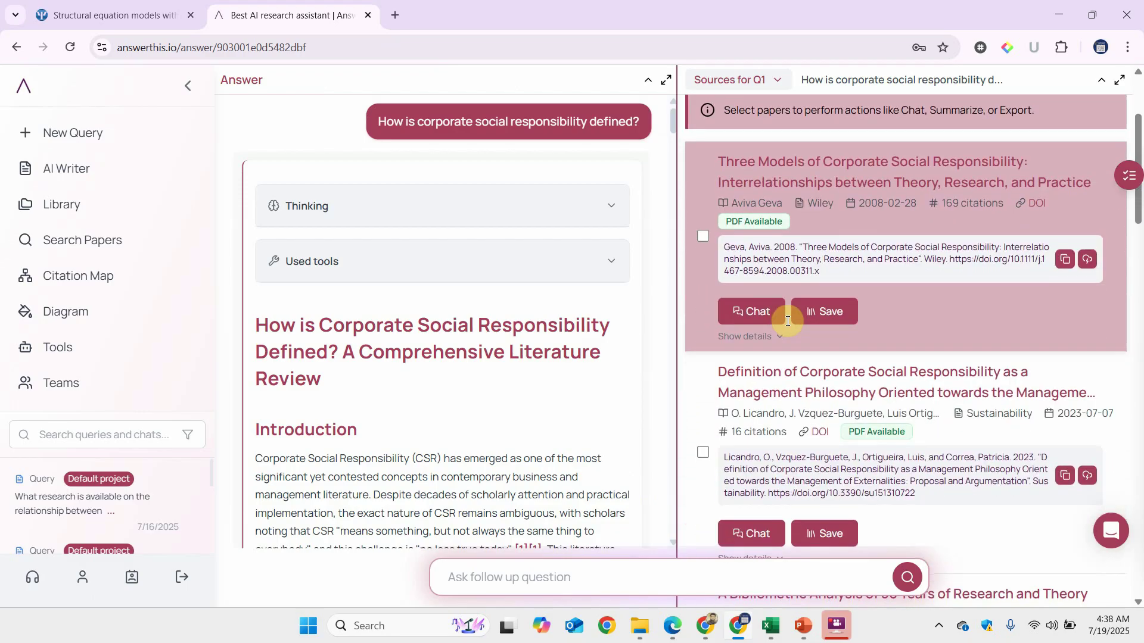
scroll(787, 321, down, 16)
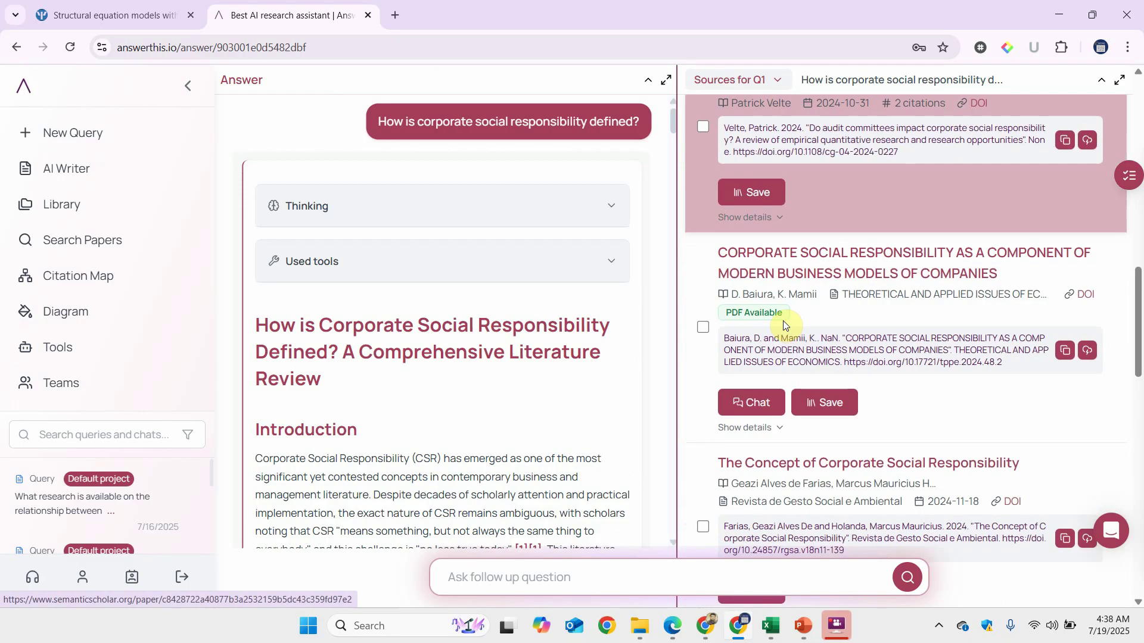
scroll(443, 400, down, 4)
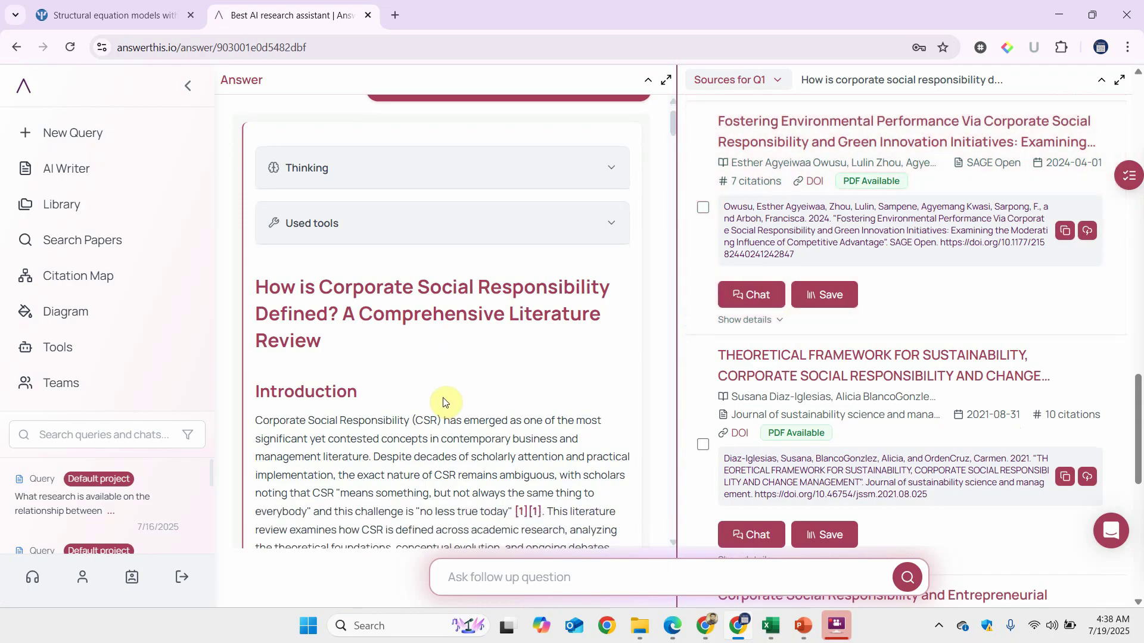
scroll(444, 398, down, 3)
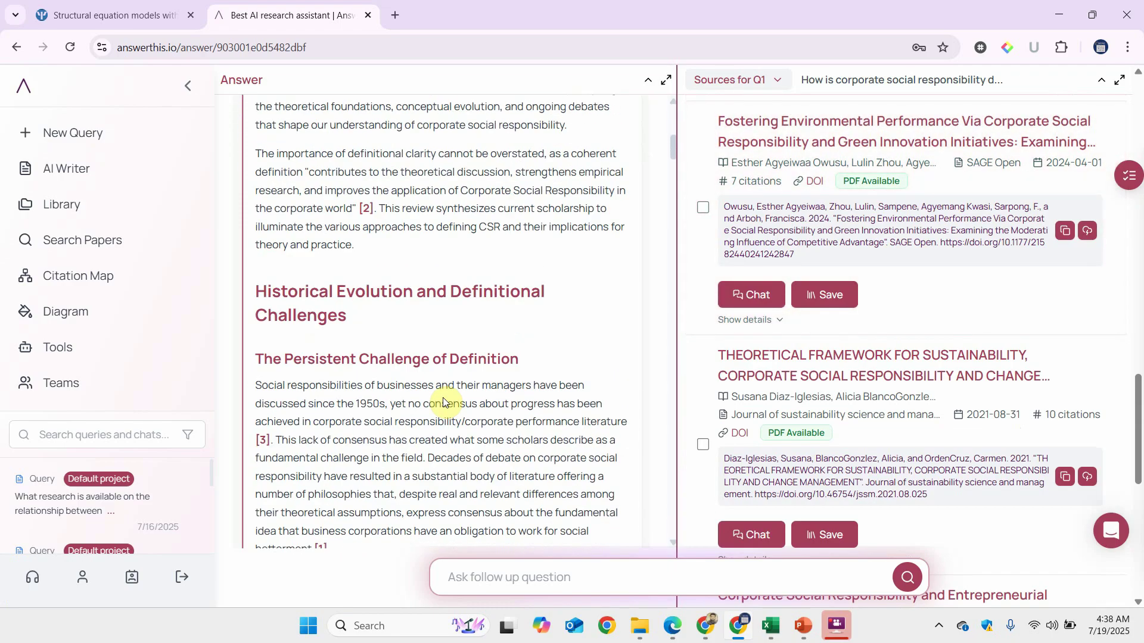
scroll(444, 400, up, 5)
scroll(442, 398, up, 1)
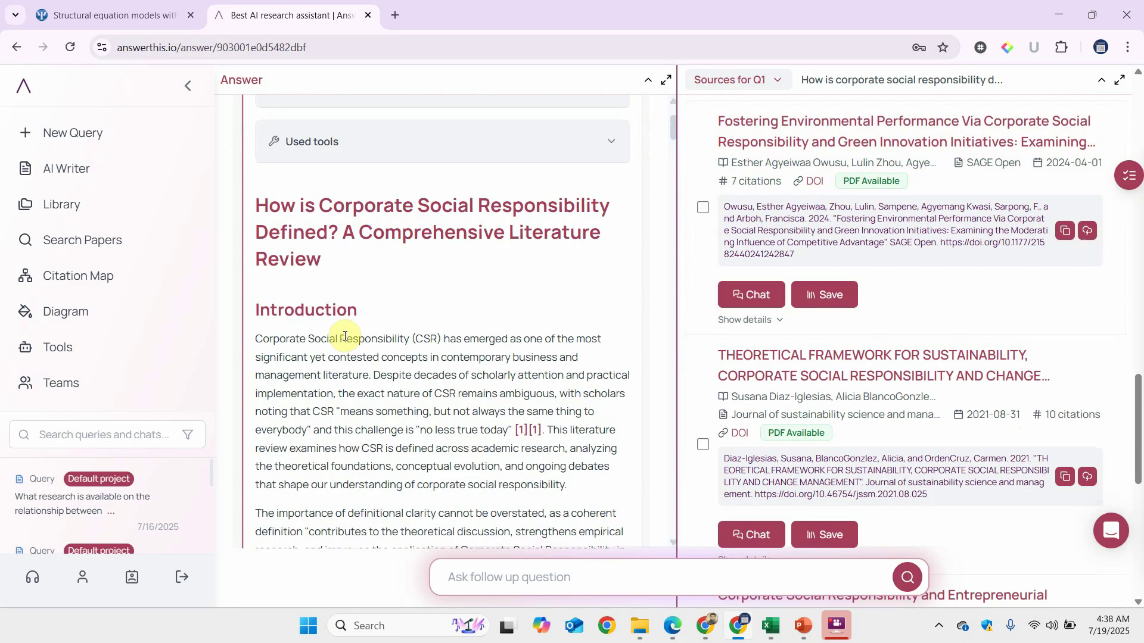
scroll(421, 273, down, 3)
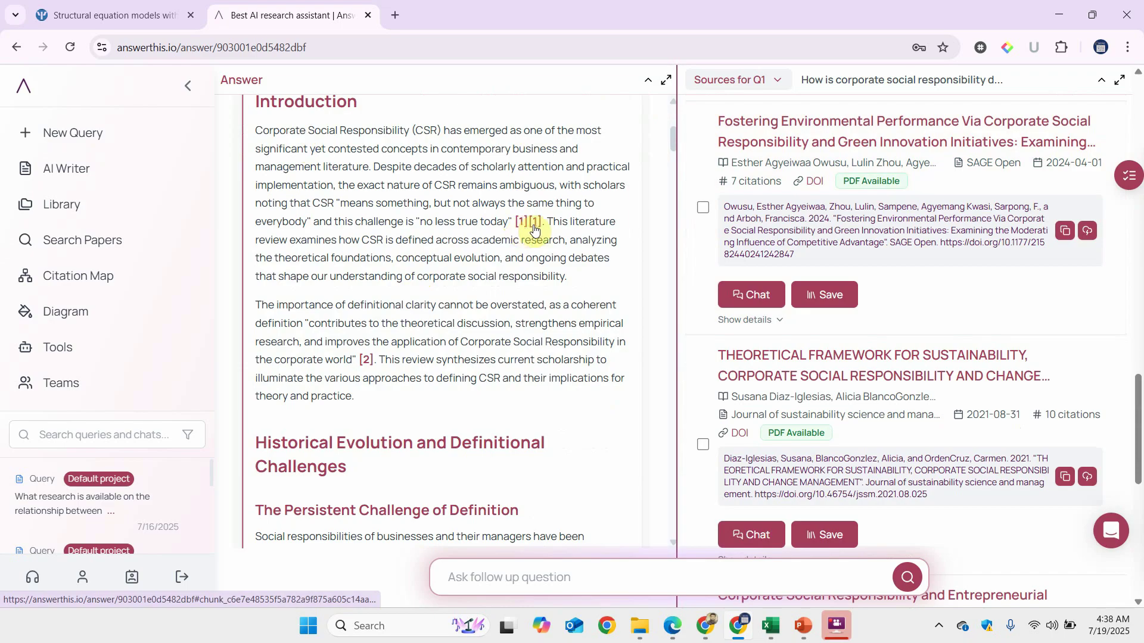
scroll(489, 294, down, 3)
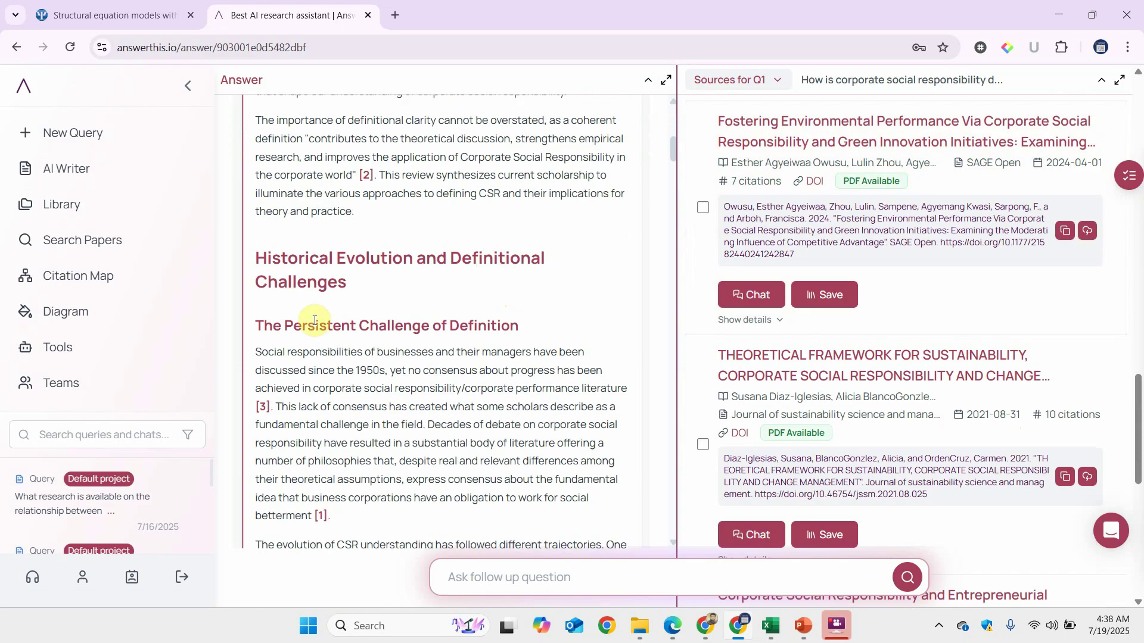
scroll(417, 336, down, 1)
right_click(430, 339)
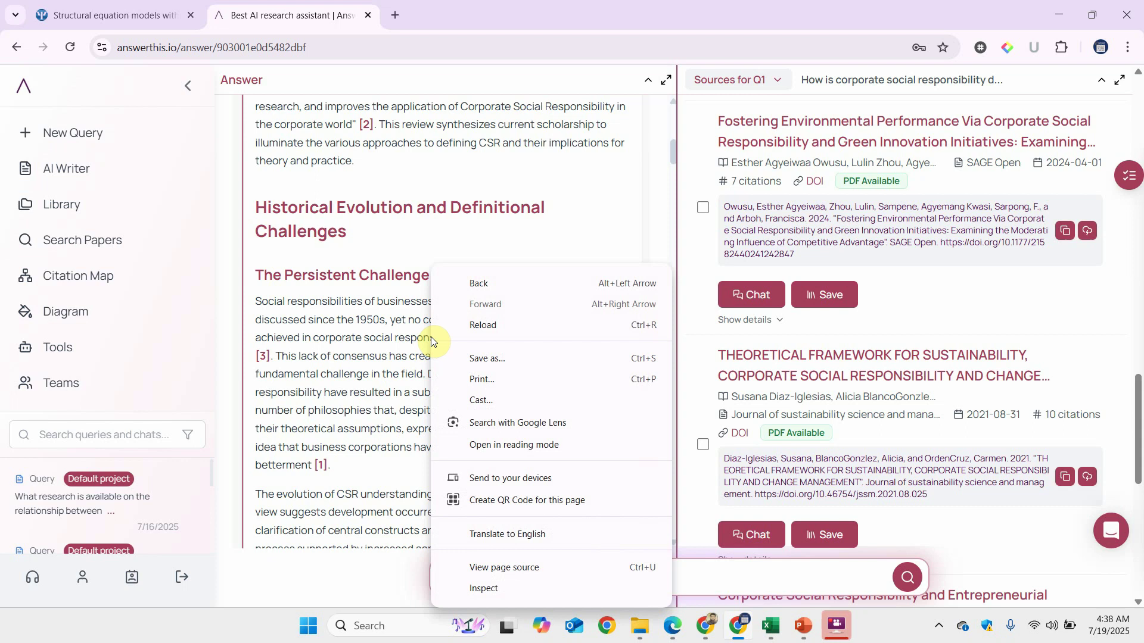
click(425, 241)
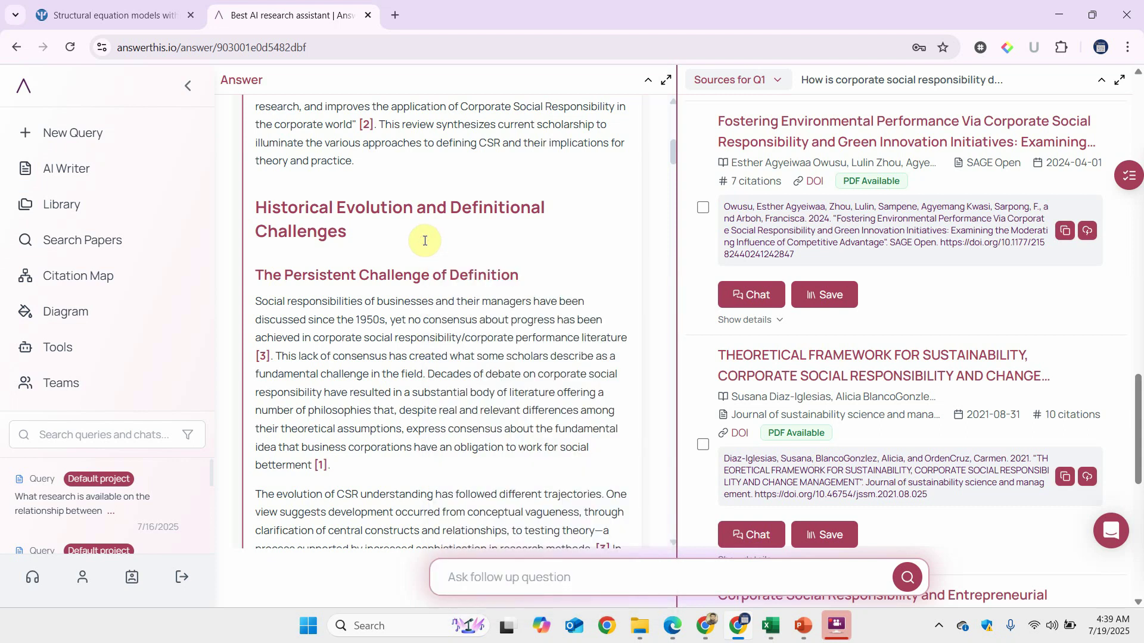
scroll(425, 241, down, 5)
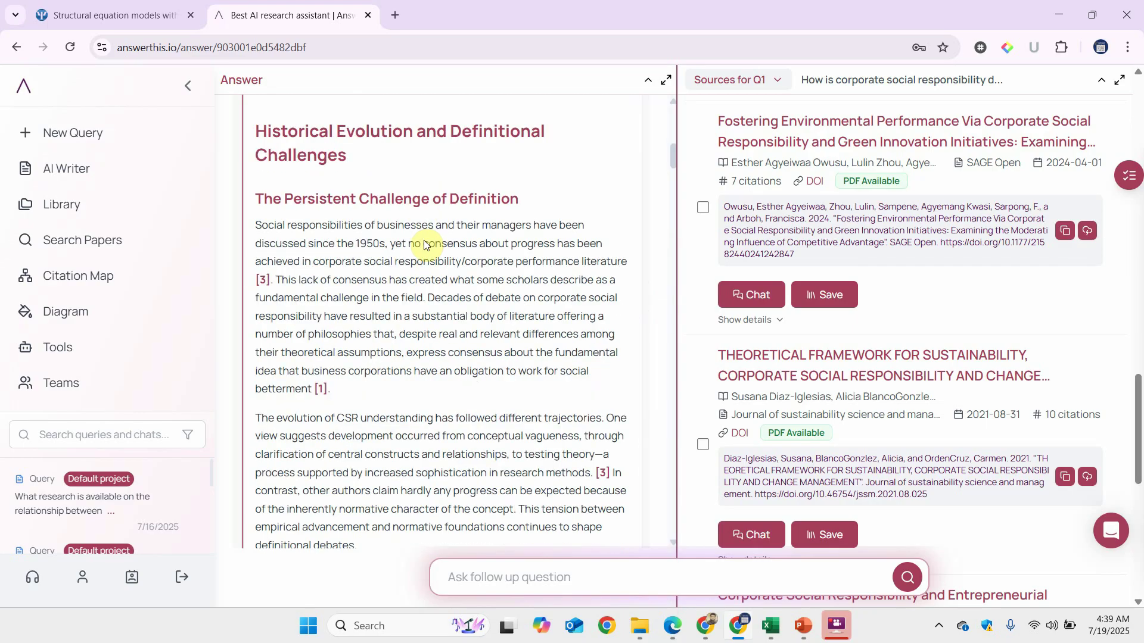
scroll(424, 240, down, 6)
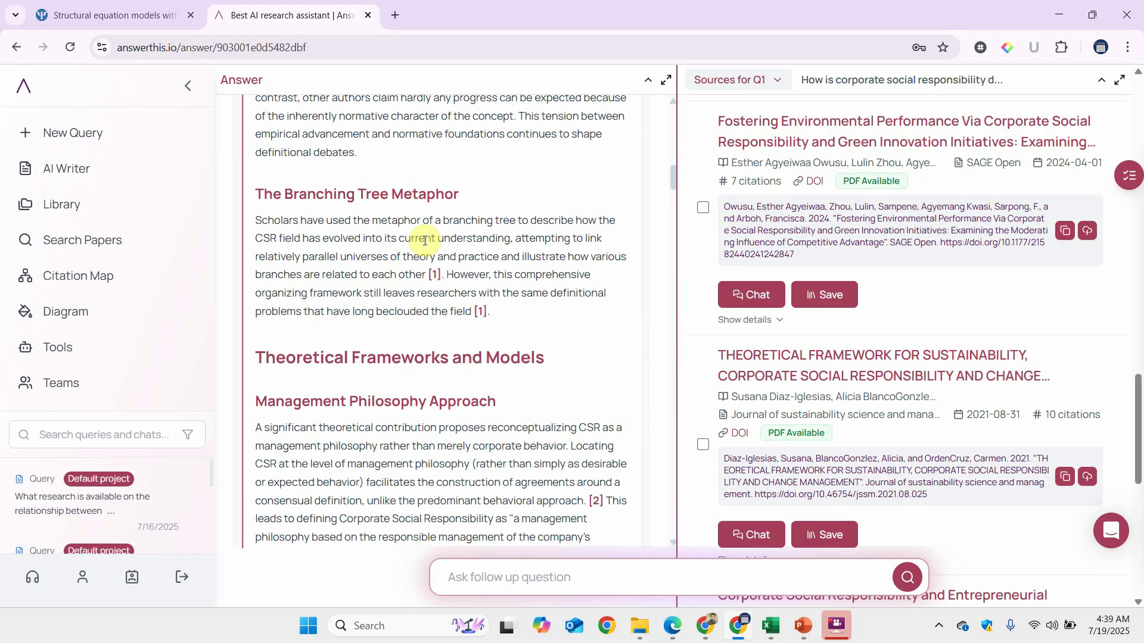
scroll(424, 240, down, 3)
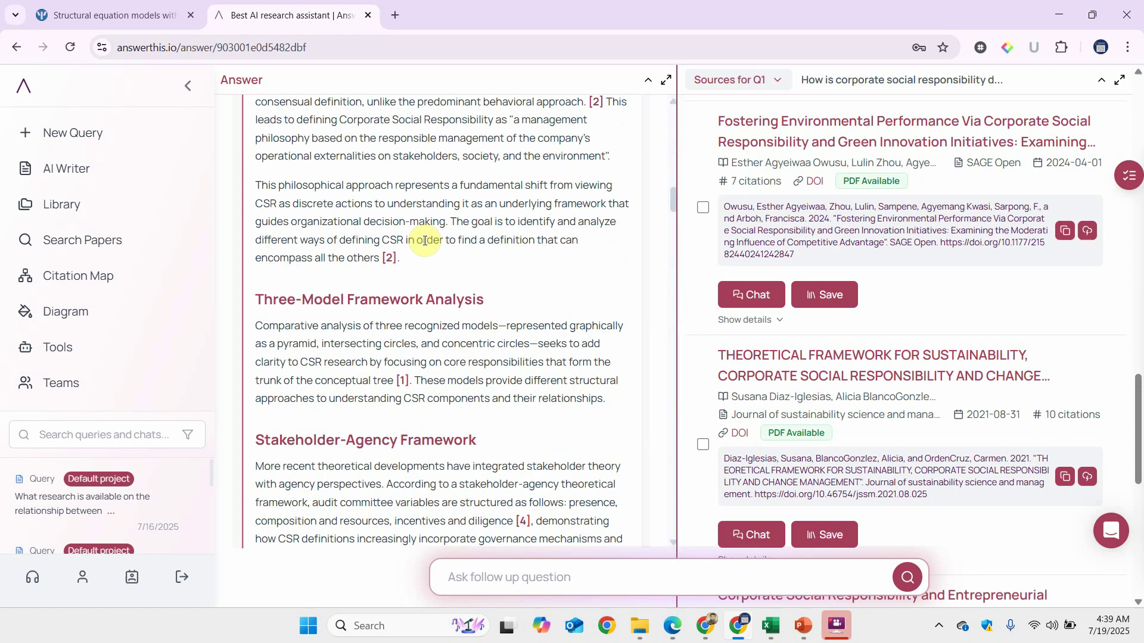
scroll(425, 240, down, 2)
scroll(425, 241, down, 7)
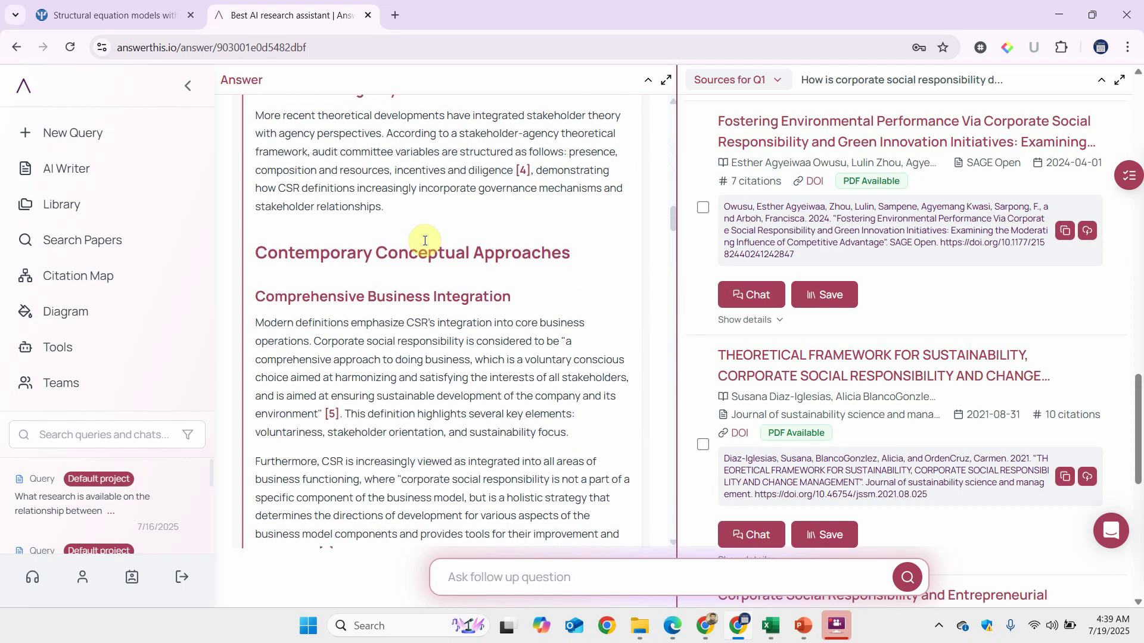
scroll(425, 241, down, 7)
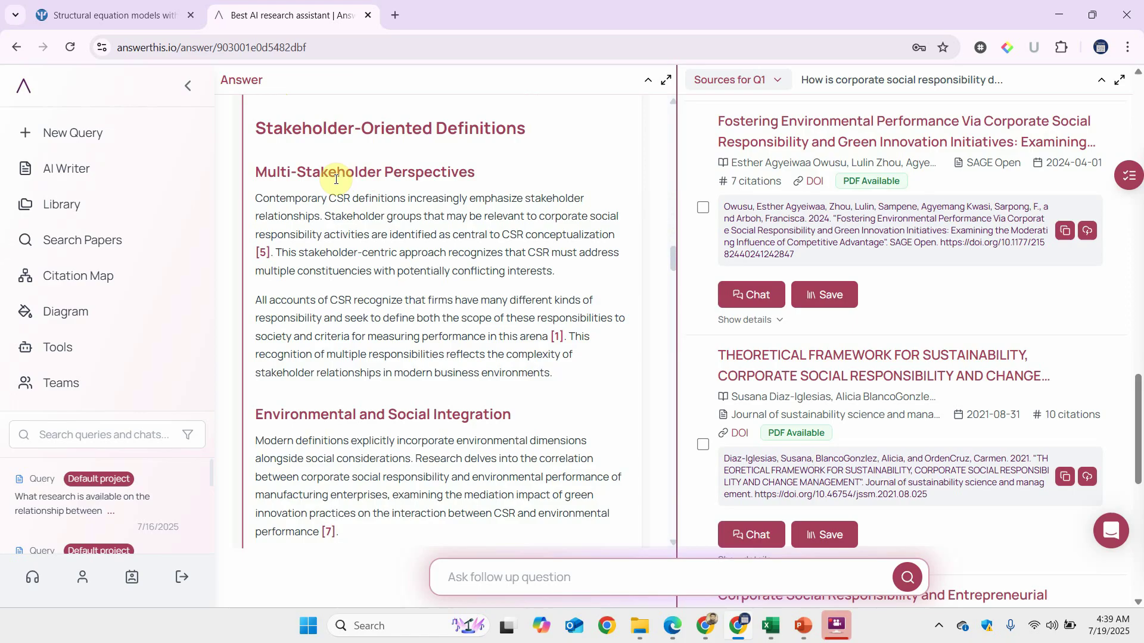
scroll(335, 179, down, 3)
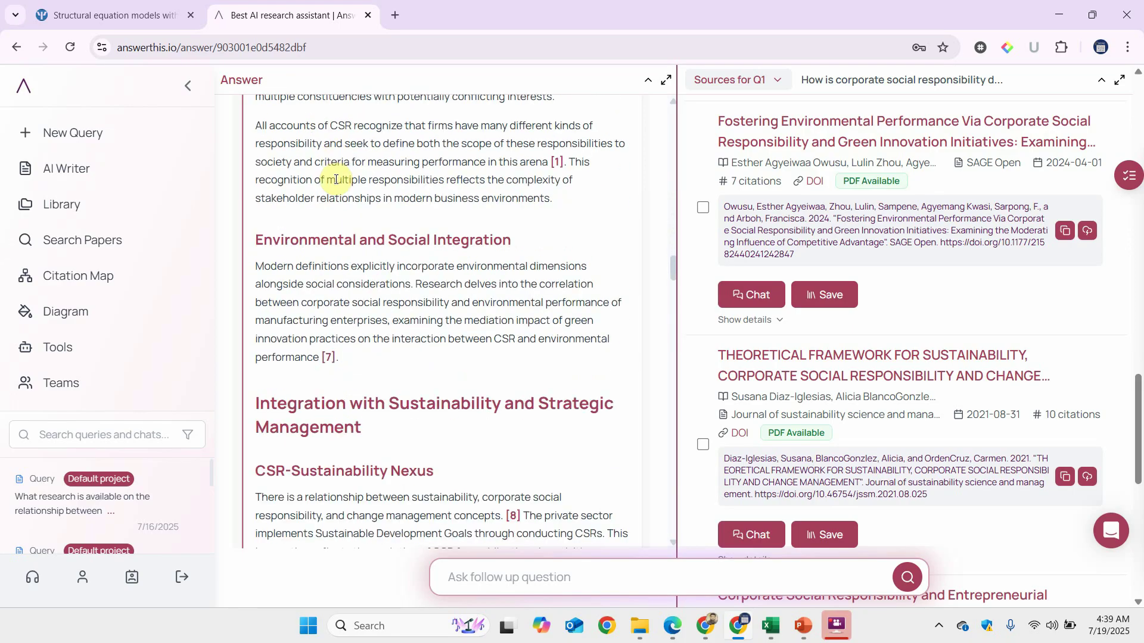
scroll(336, 179, down, 9)
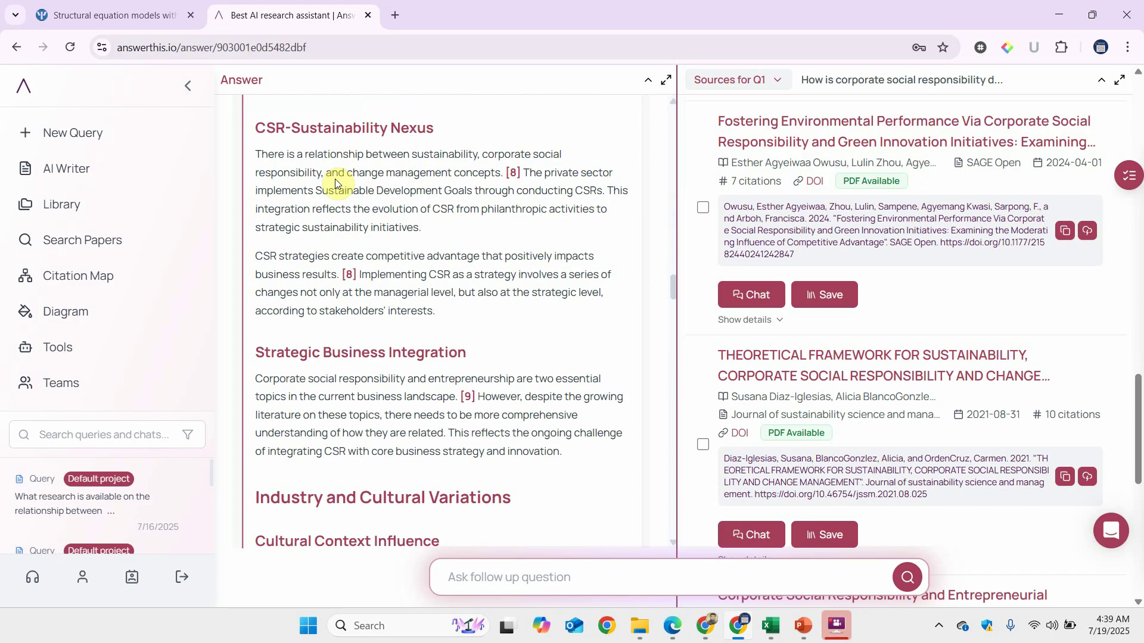
scroll(335, 179, down, 8)
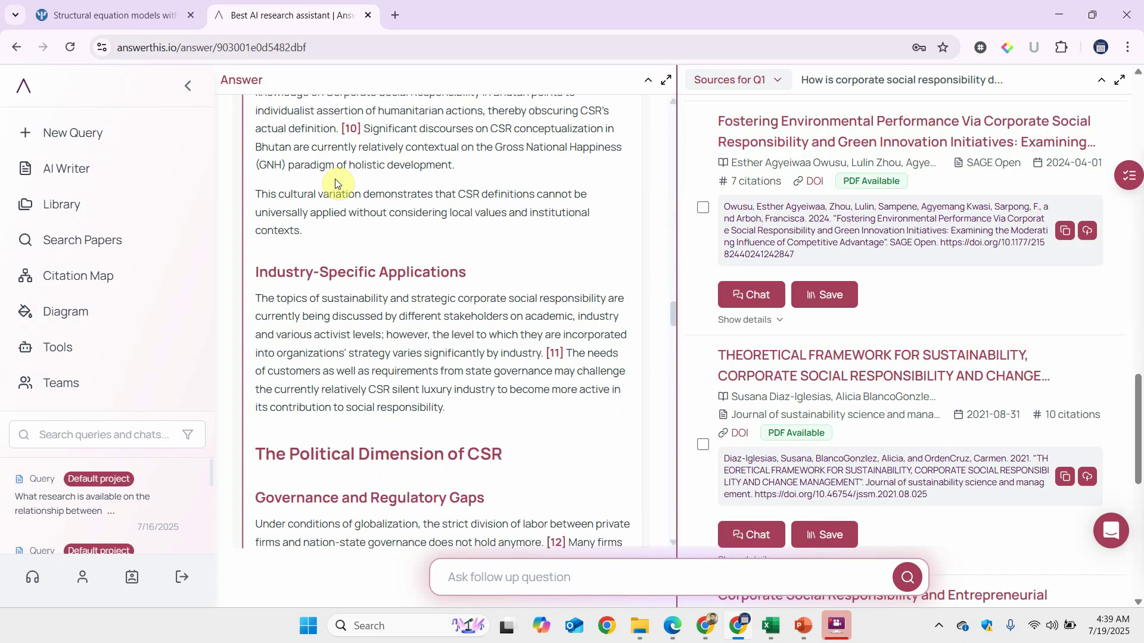
scroll(336, 183, down, 2)
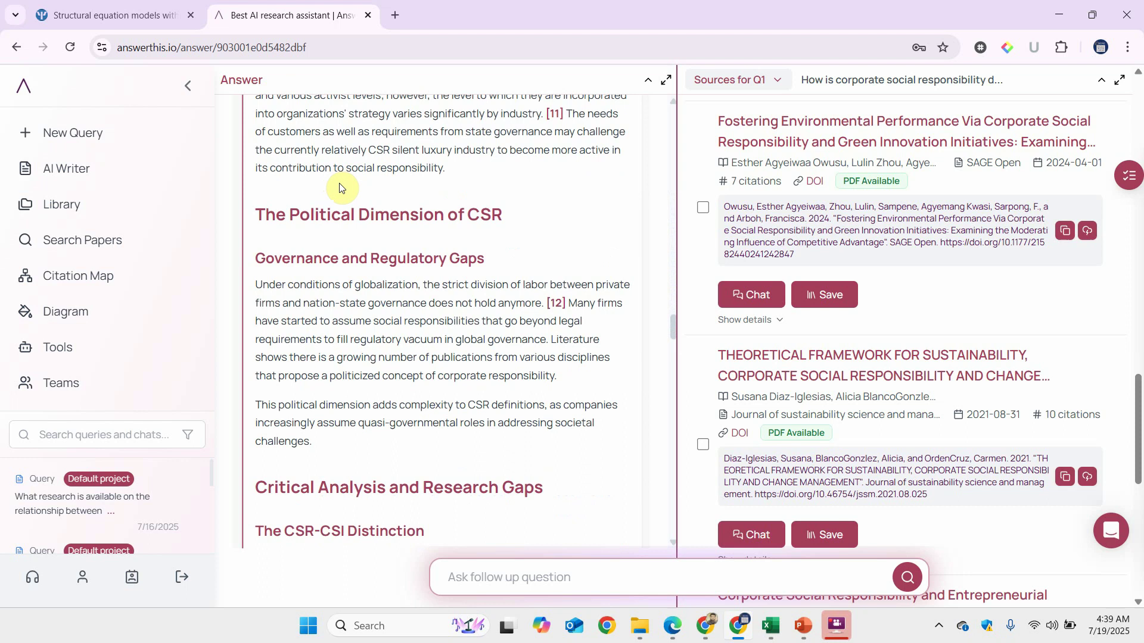
scroll(340, 187, down, 8)
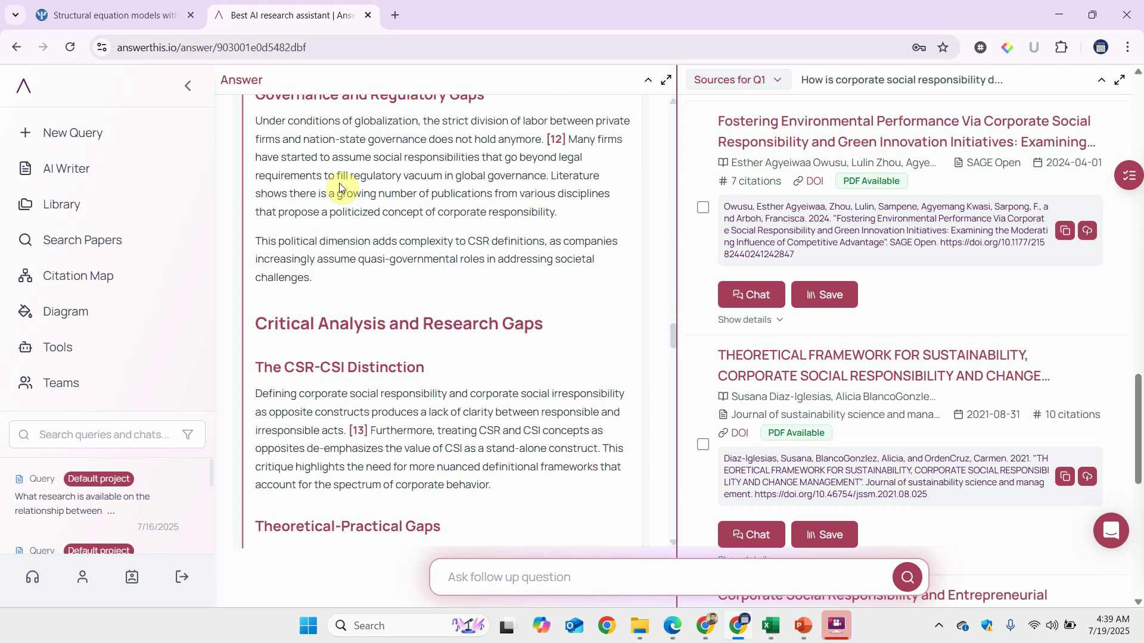
scroll(340, 184, up, 2)
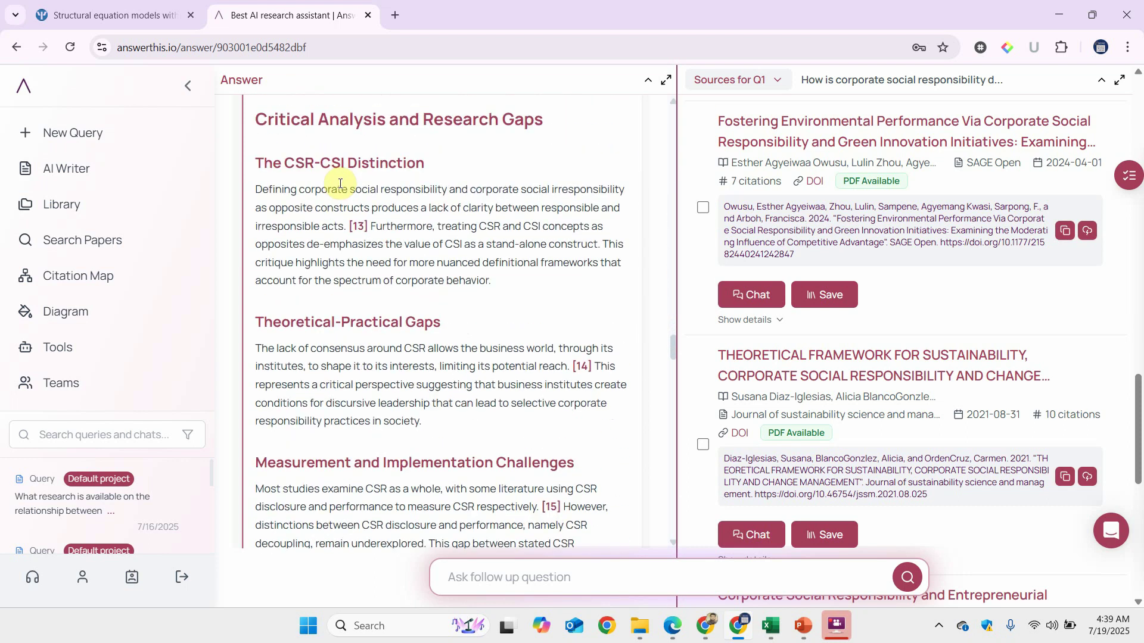
scroll(340, 184, down, 9)
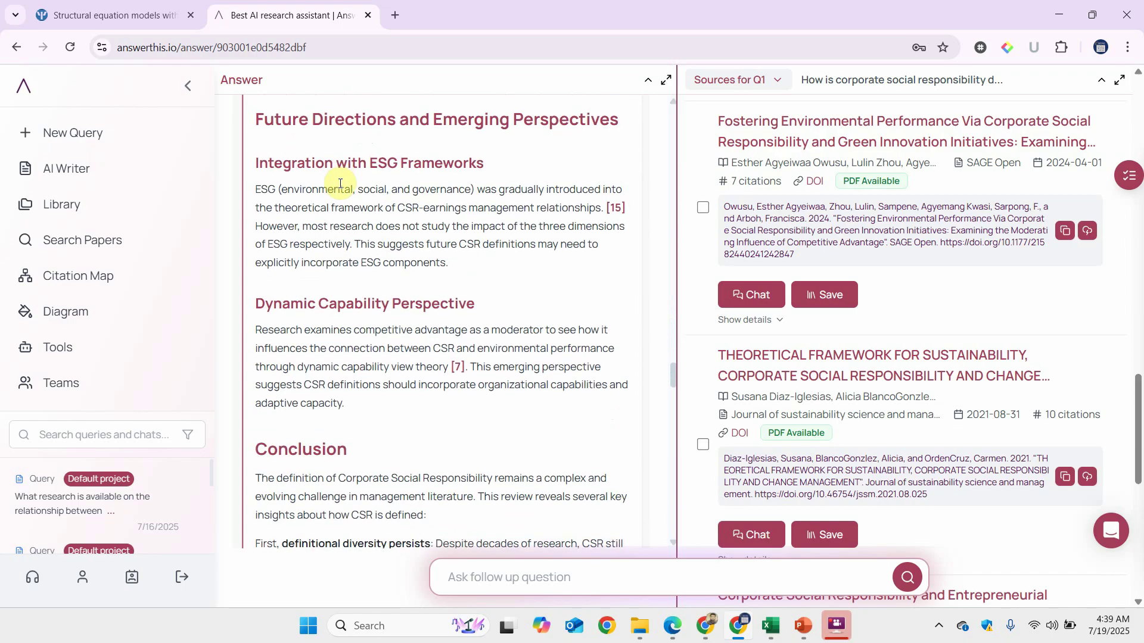
scroll(340, 184, down, 7)
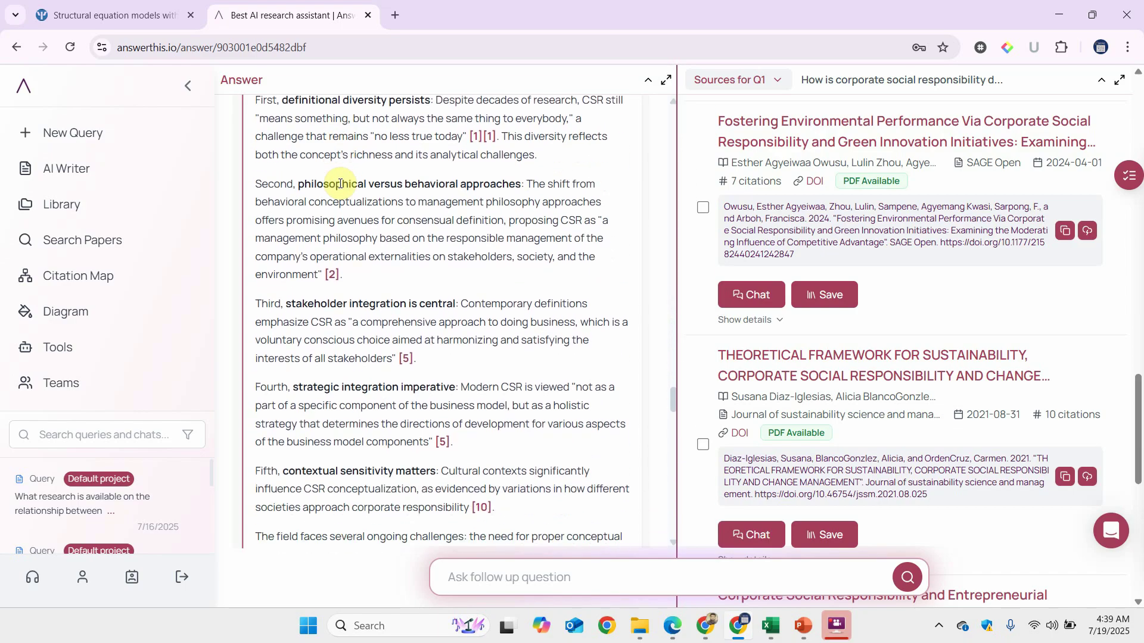
scroll(340, 184, down, 9)
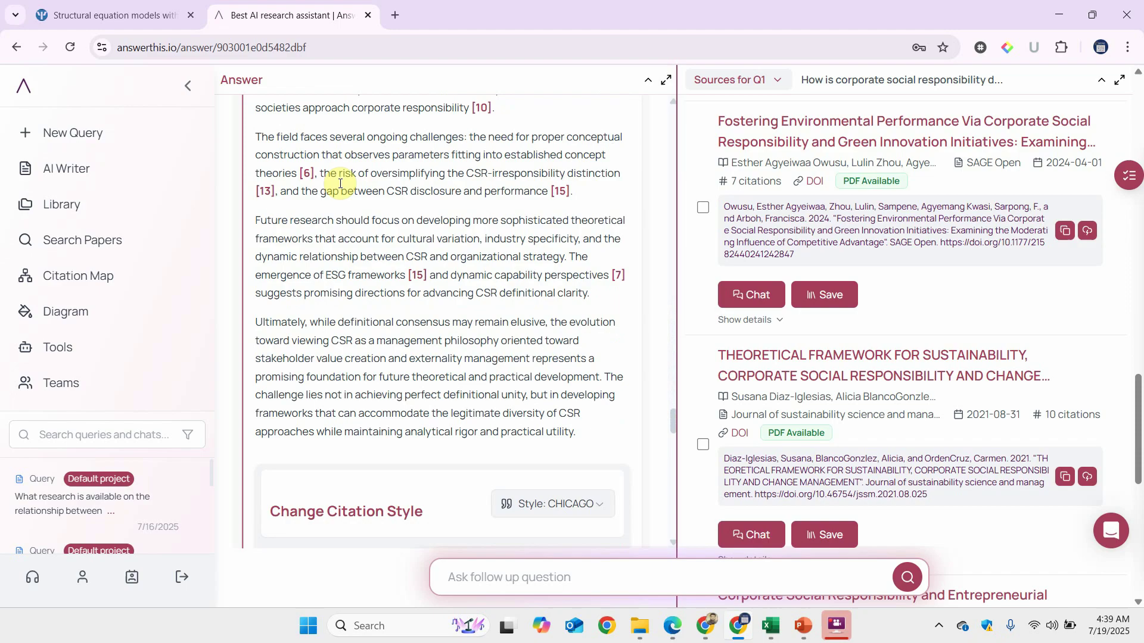
scroll(340, 184, down, 3)
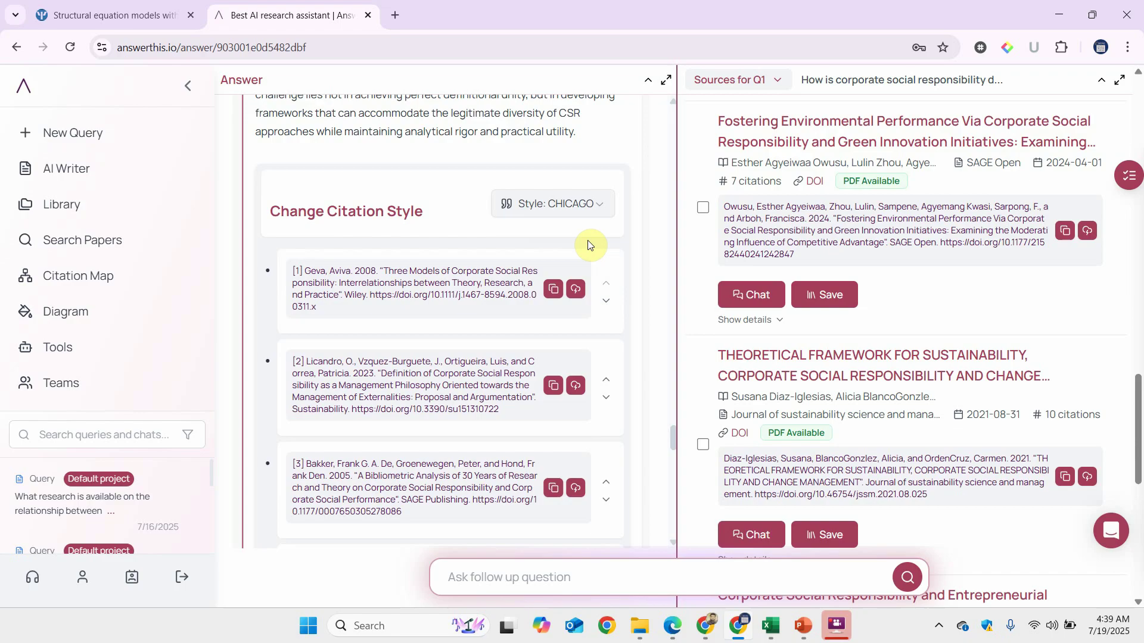
Switch citations from Chicago to Harvard style and check the (Geva, 2008) citation.
click(593, 209)
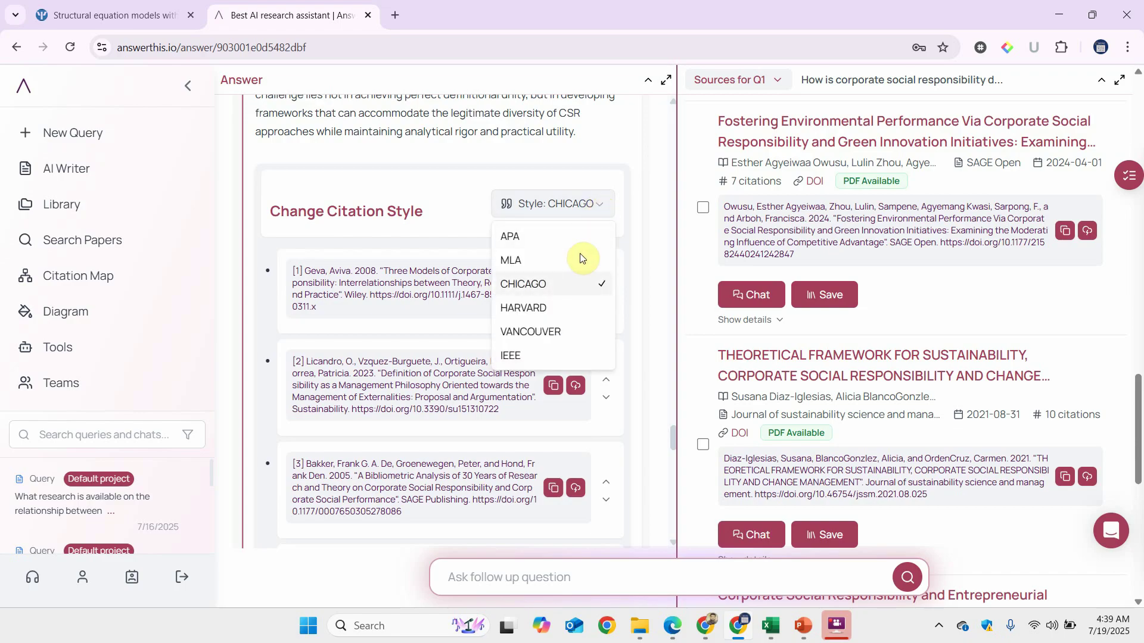
click(561, 310)
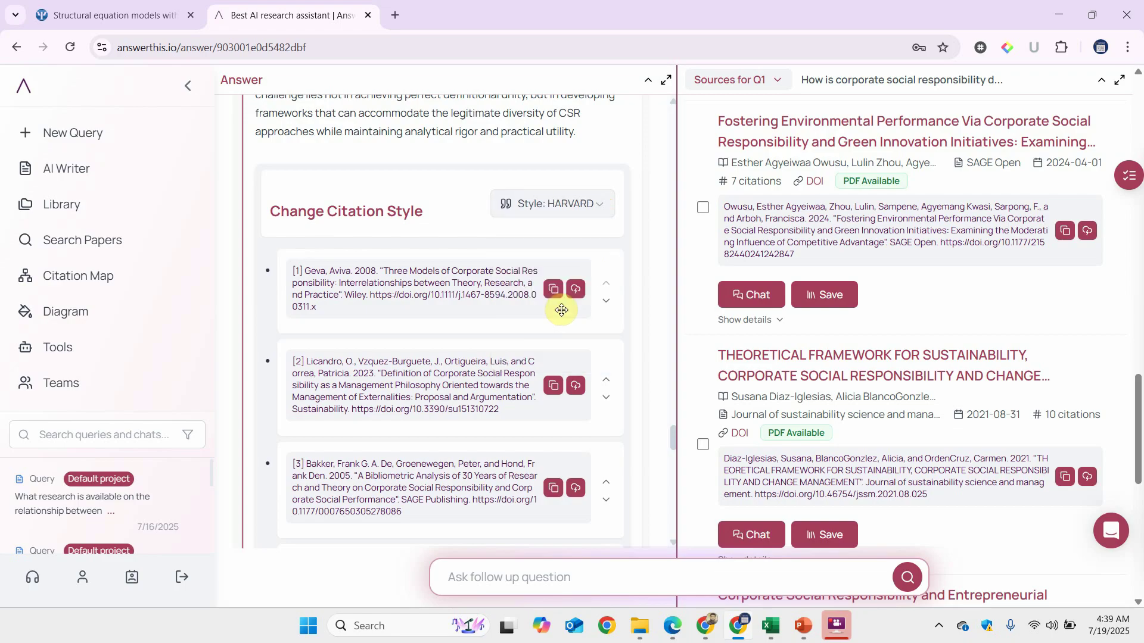
scroll(429, 396, up, 10)
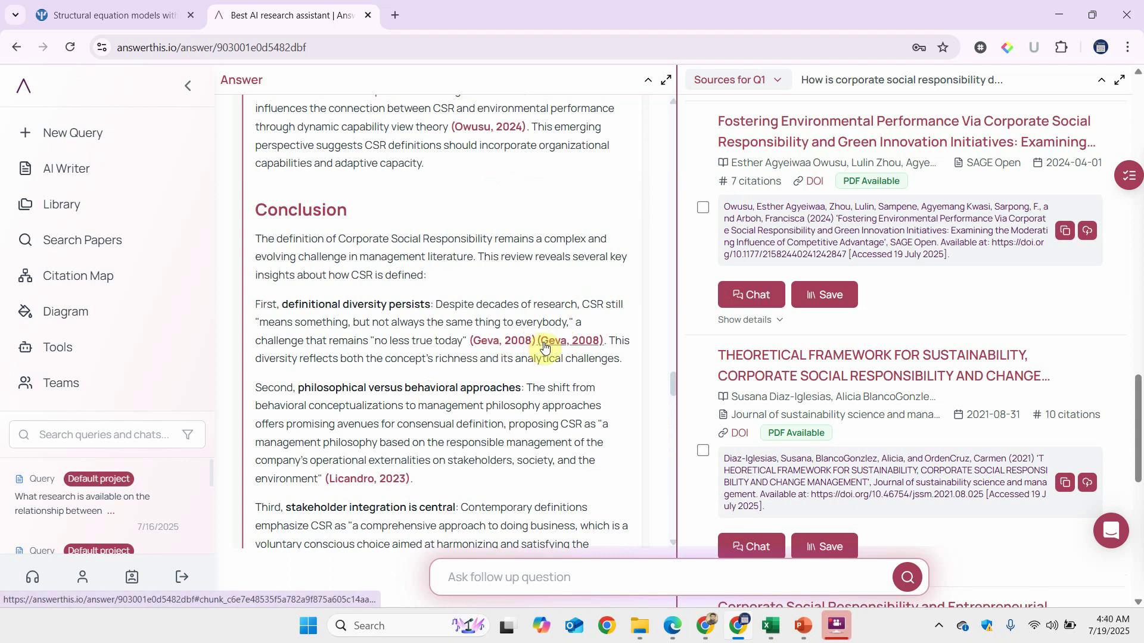
click(500, 348)
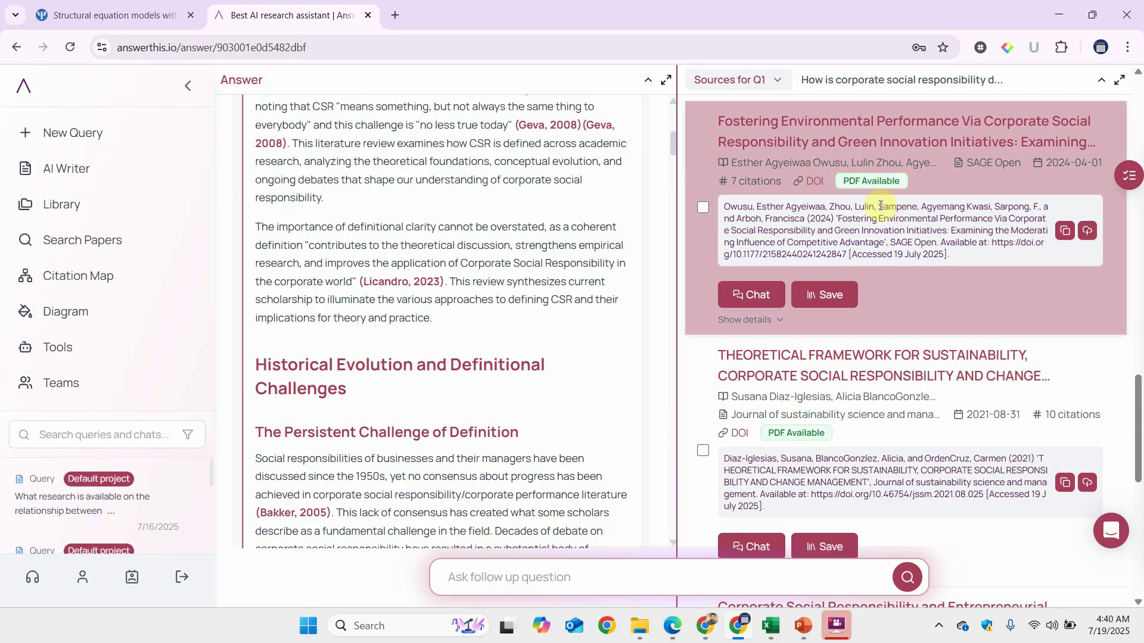
scroll(921, 288, down, 1)
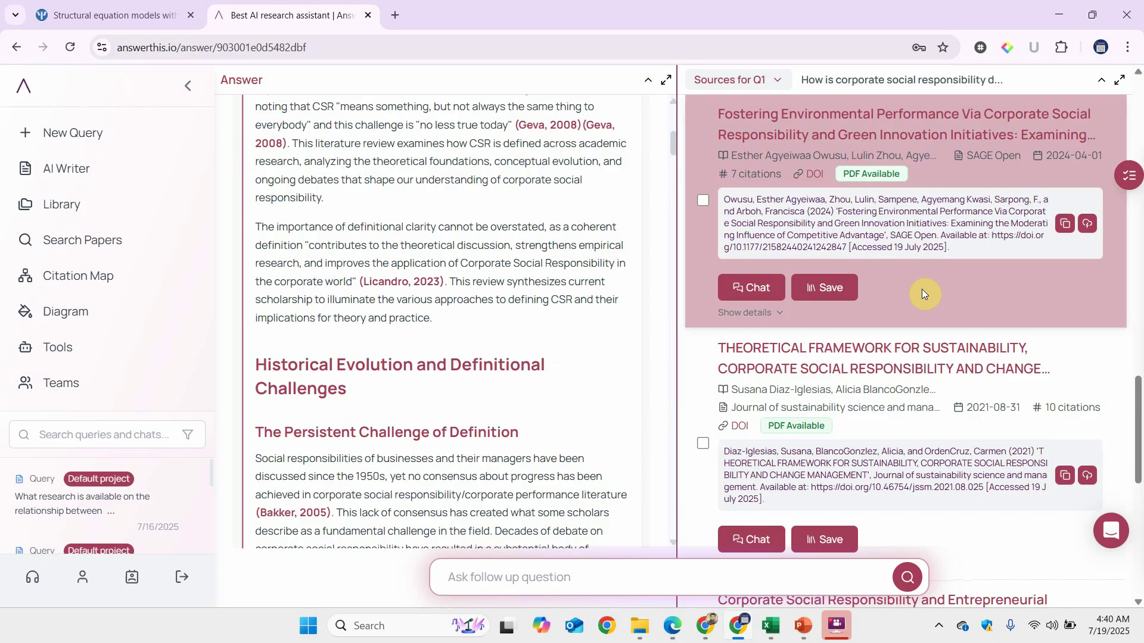
scroll(921, 289, down, 9)
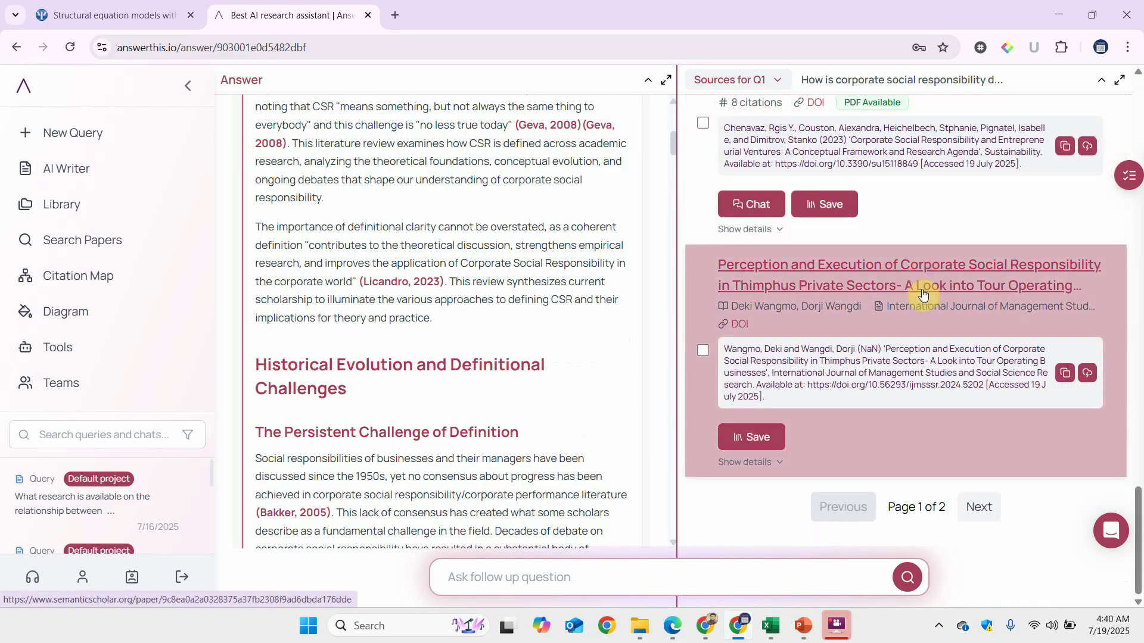
scroll(596, 300, down, 6)
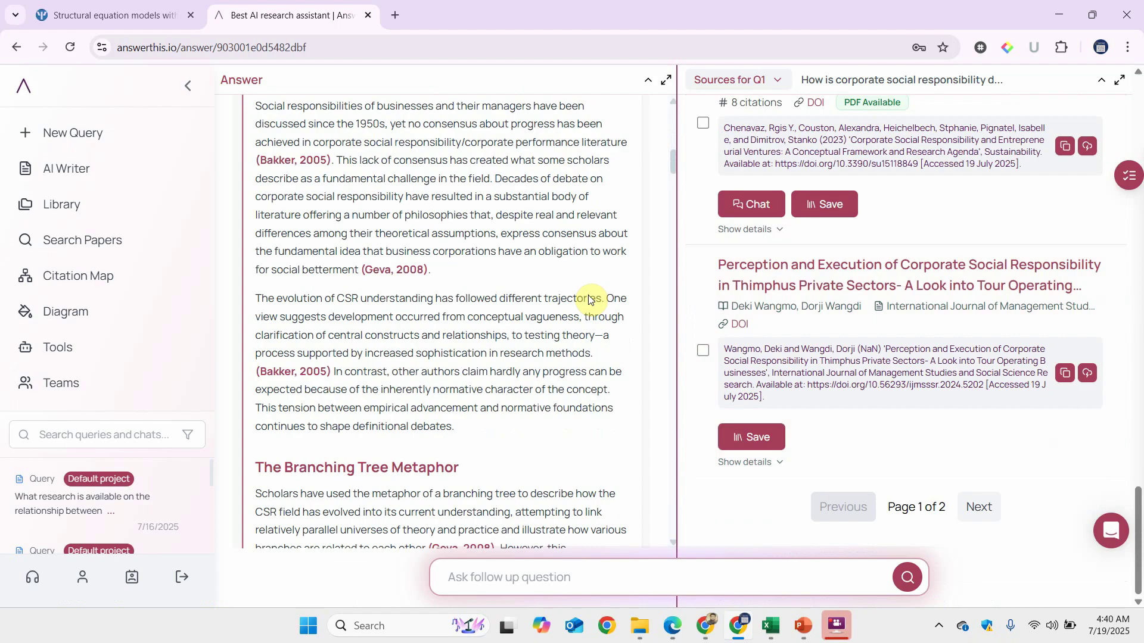
scroll(588, 298, up, 9)
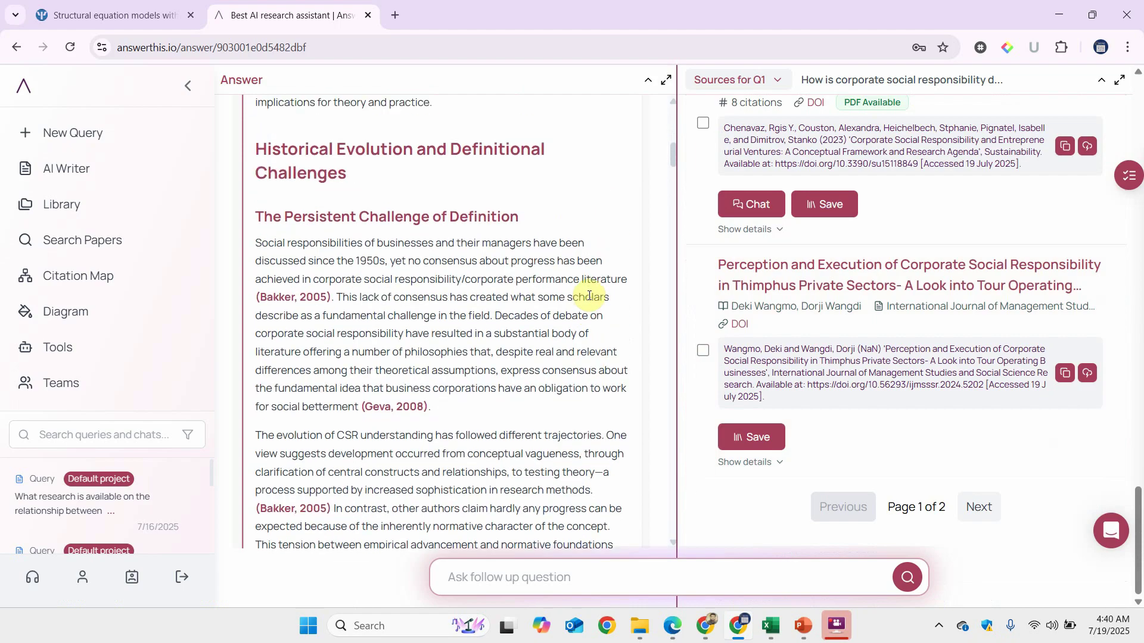
scroll(588, 296, up, 4)
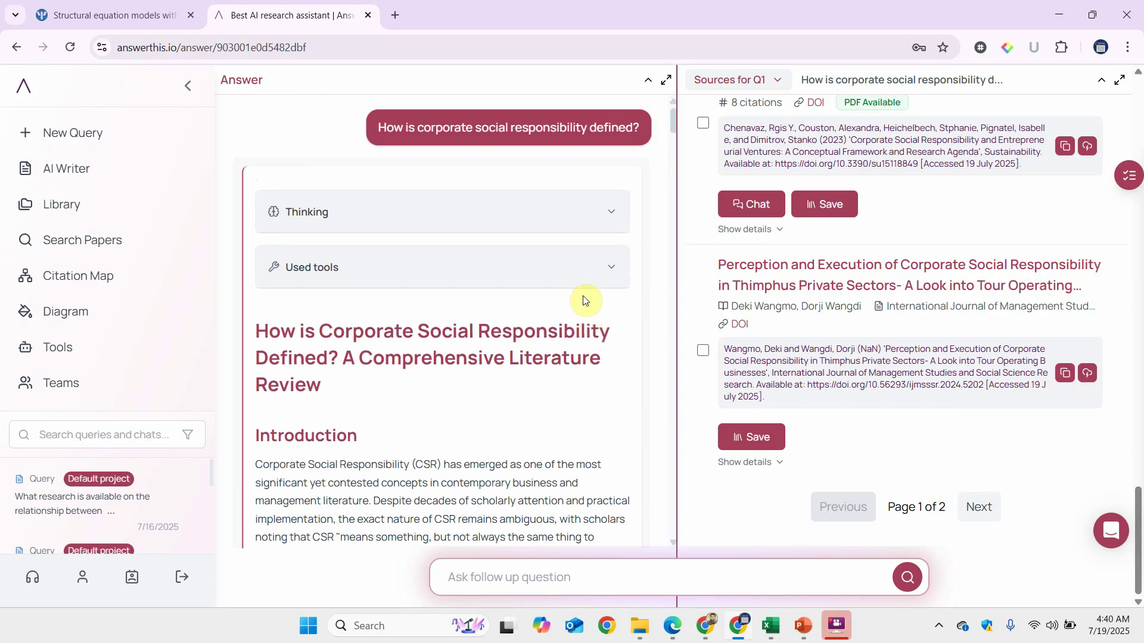
Submit the follow-up 'Can you provide a specific definition on CSR in Business?'.
click(538, 583)
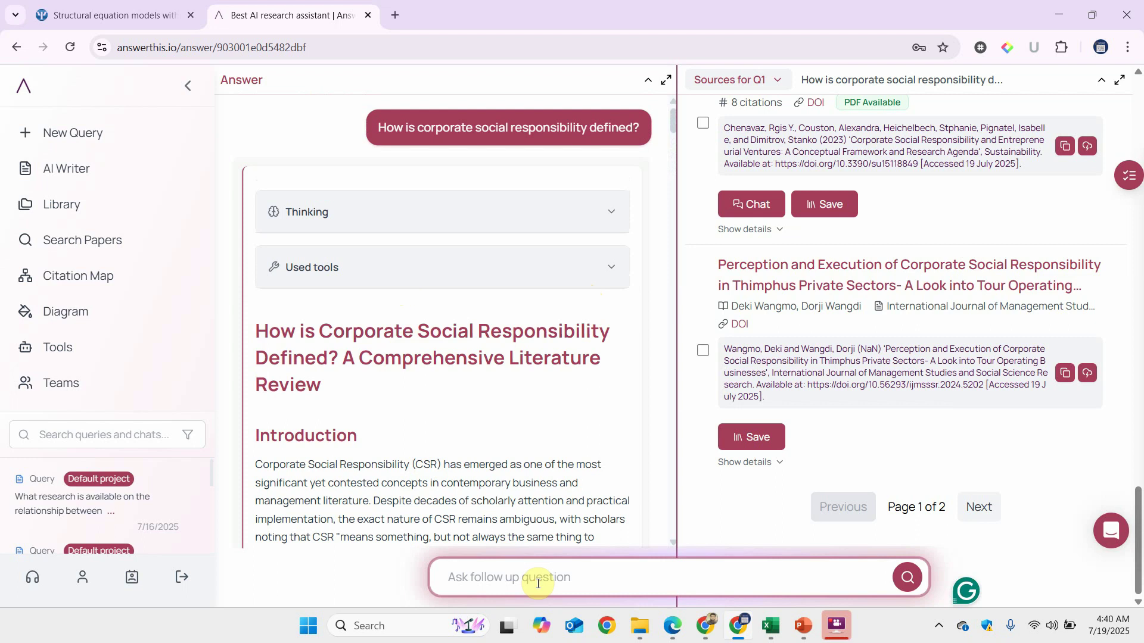
text(Can )
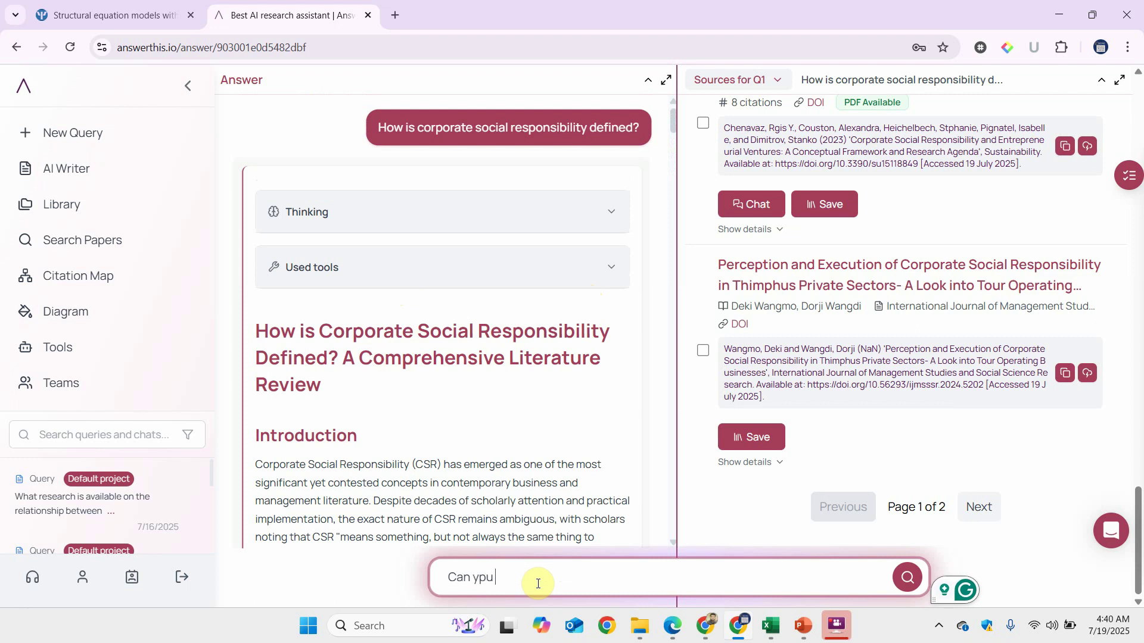
text(you)
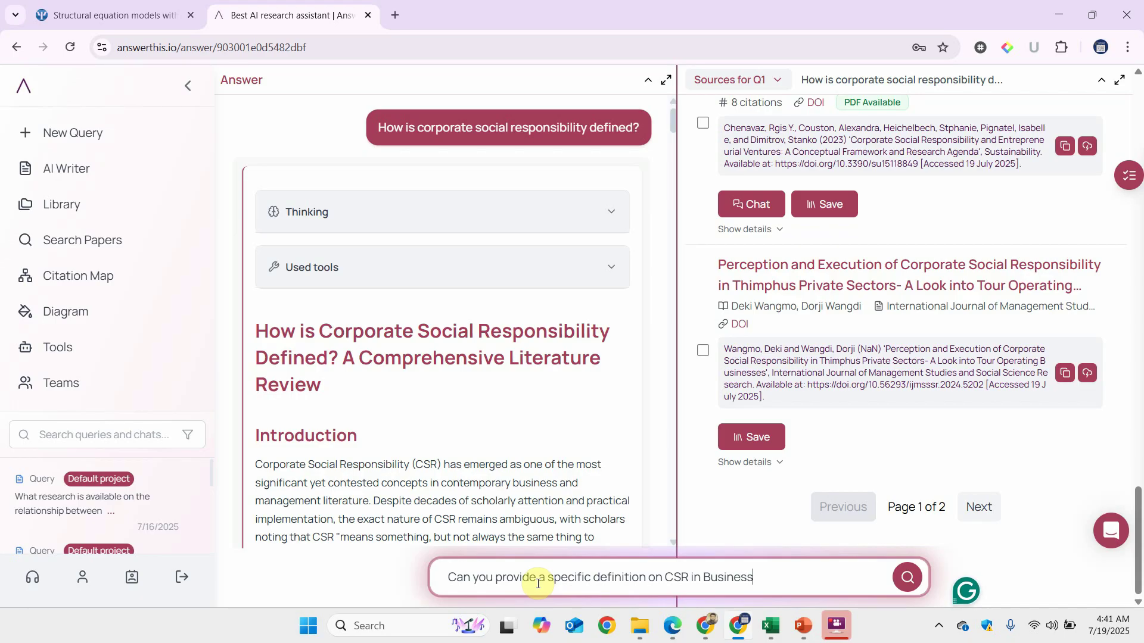
key(Return)
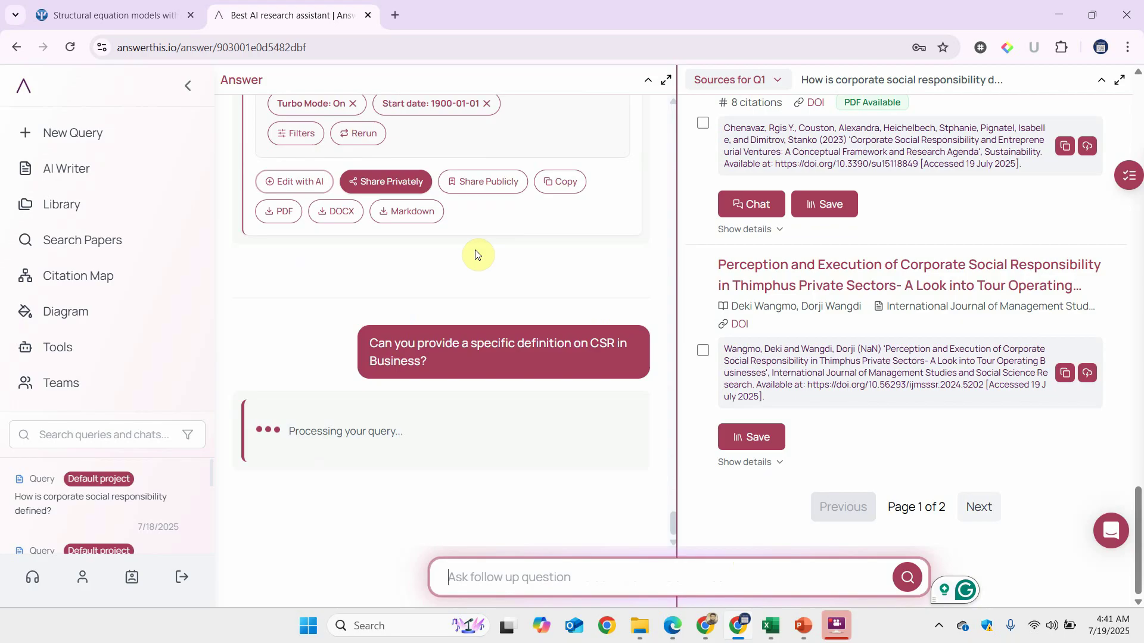
Scroll up to view the posted follow-up question beneath the first answer.
scroll(475, 253, up, 3)
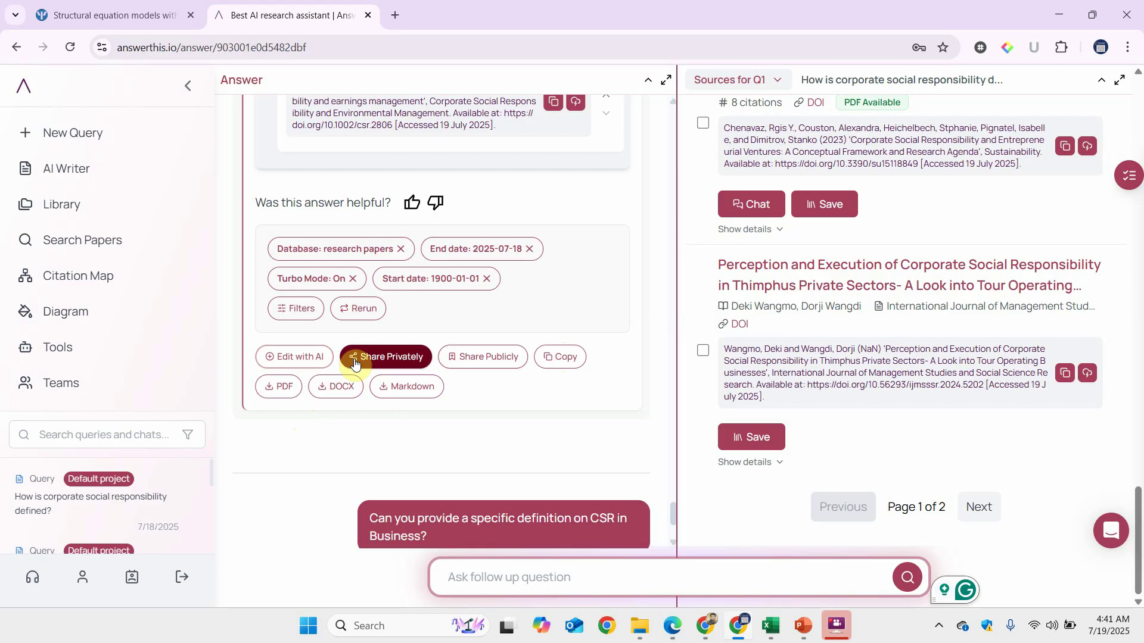
Scroll through the CSR-in-Business definitions, key elements, challenges, synthesized definition and Harvard references.
scroll(266, 342, down, 2)
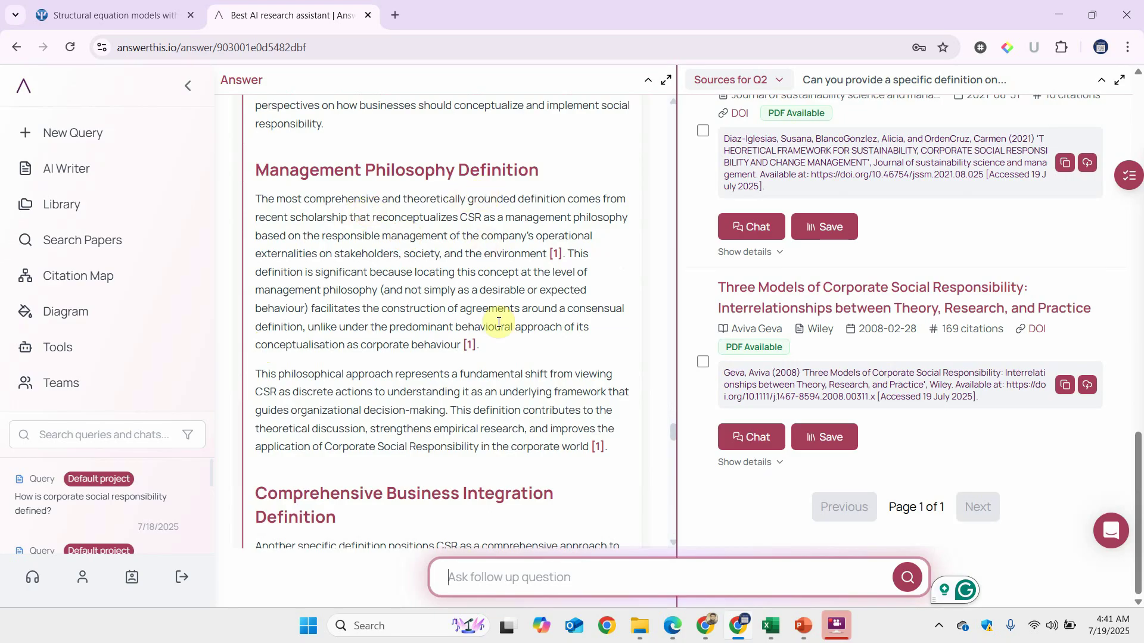
scroll(499, 322, down, 8)
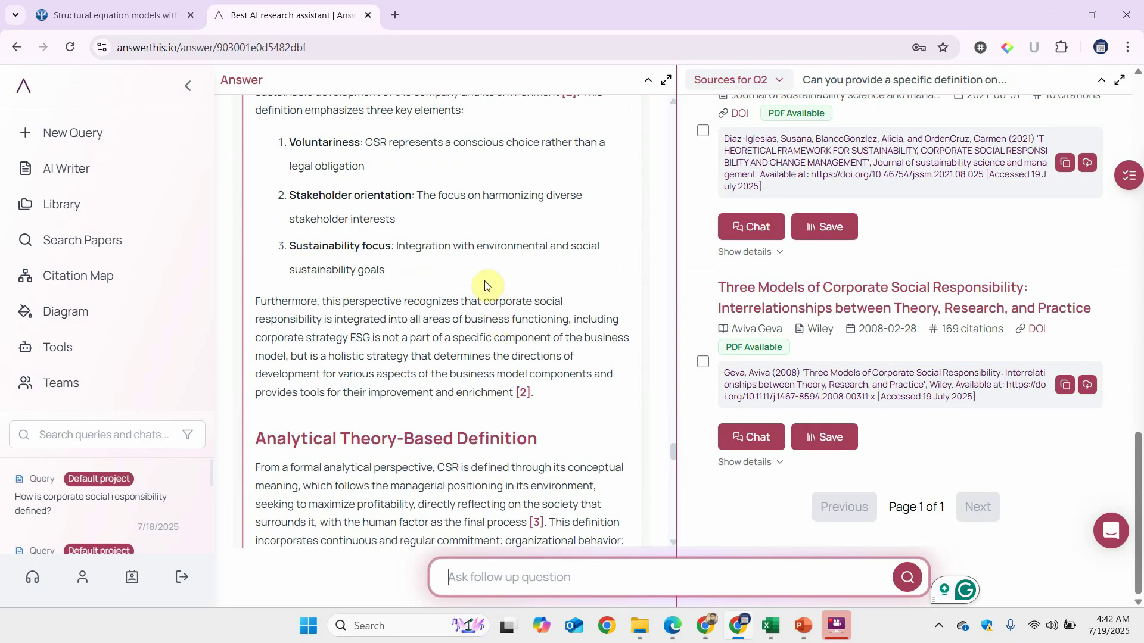
scroll(488, 286, down, 4)
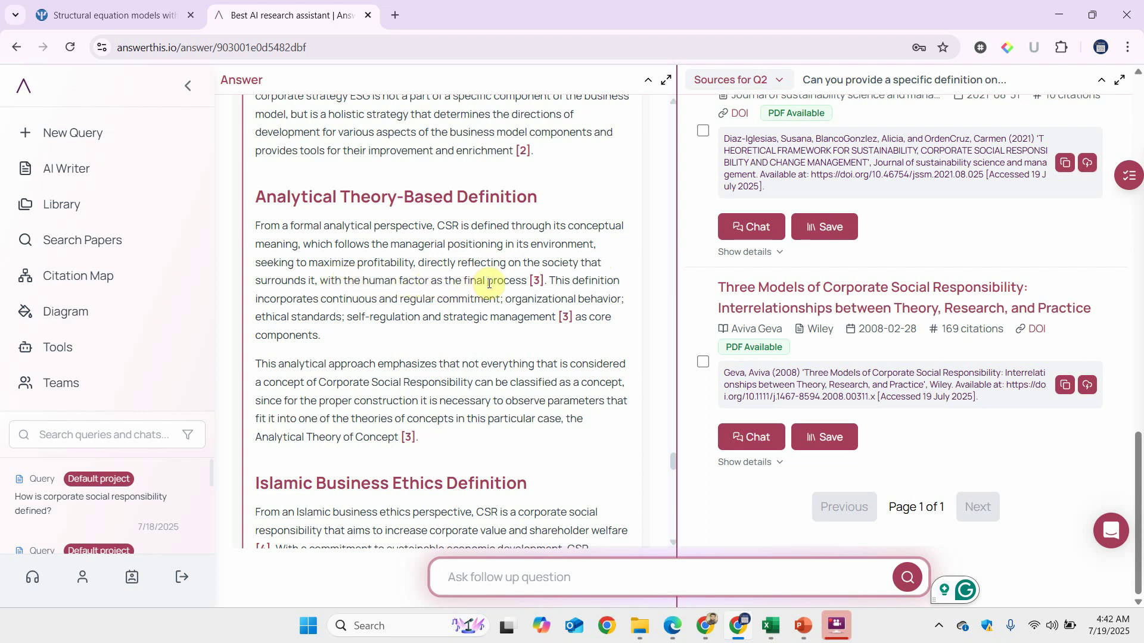
scroll(488, 283, down, 5)
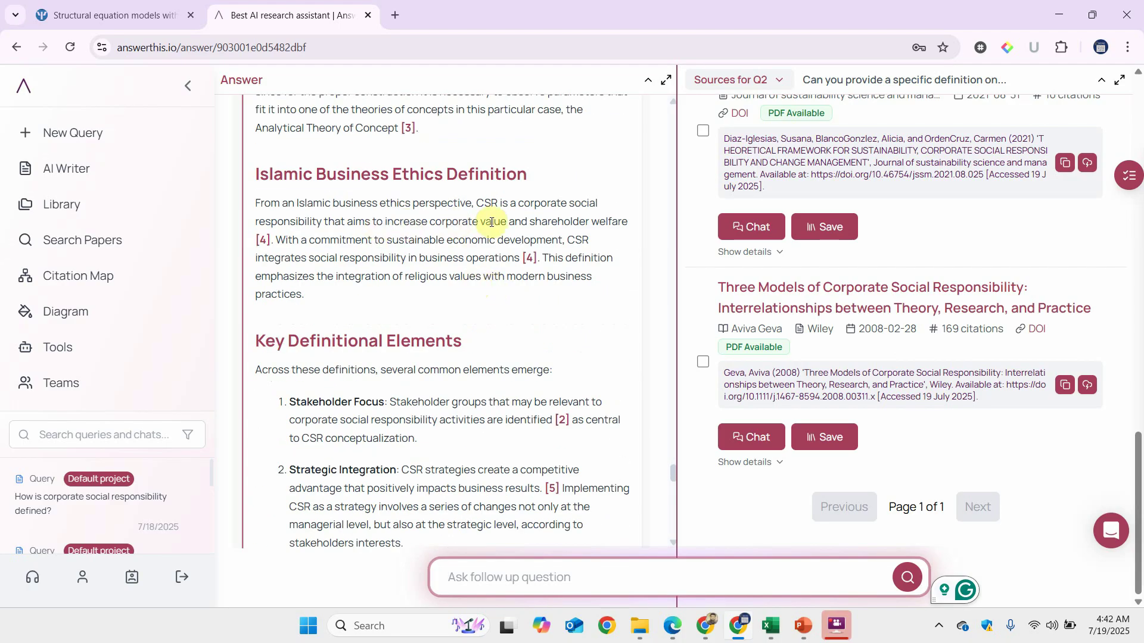
scroll(492, 223, down, 1)
scroll(491, 221, down, 3)
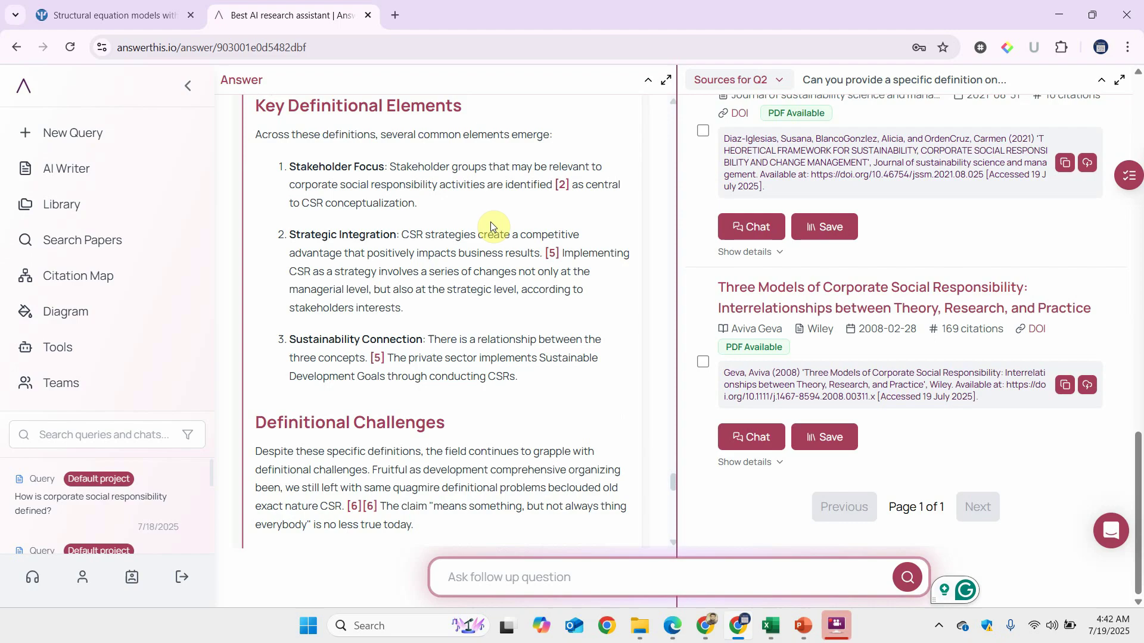
scroll(491, 222, down, 10)
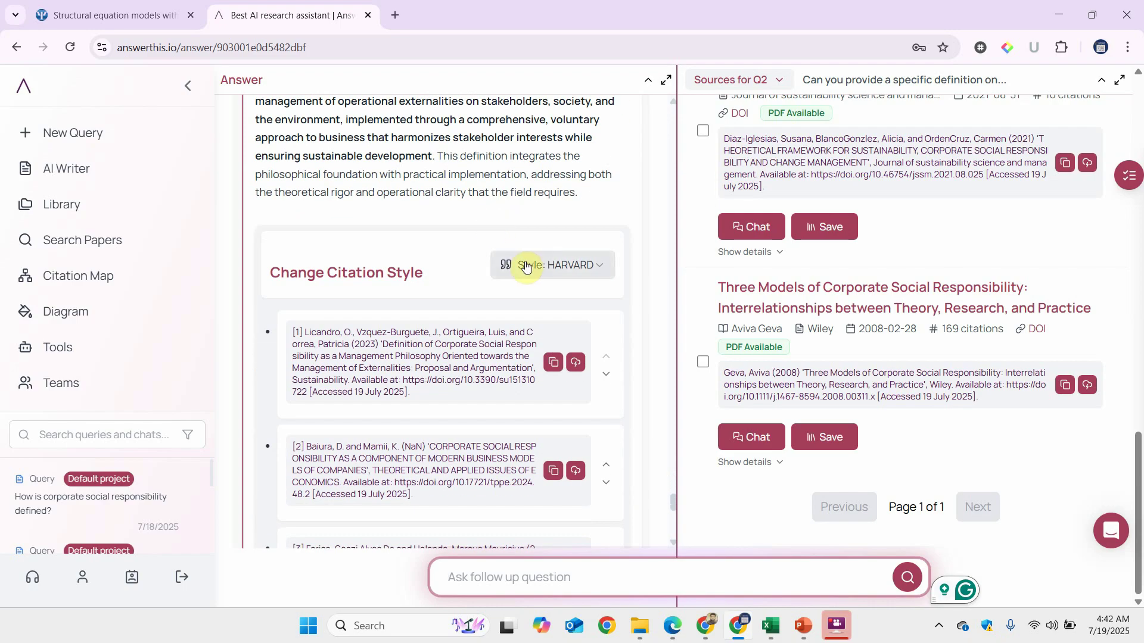
Open a blank new query and take slide 3's second discussion question from PowerPoint for reuse.
click(65, 141)
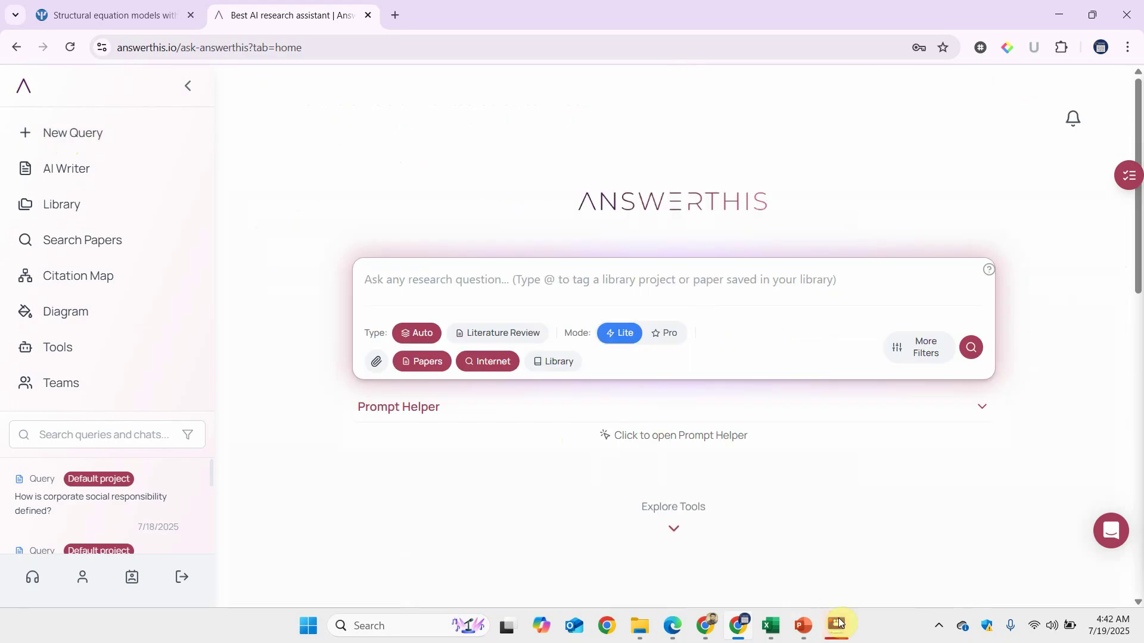
click(802, 627)
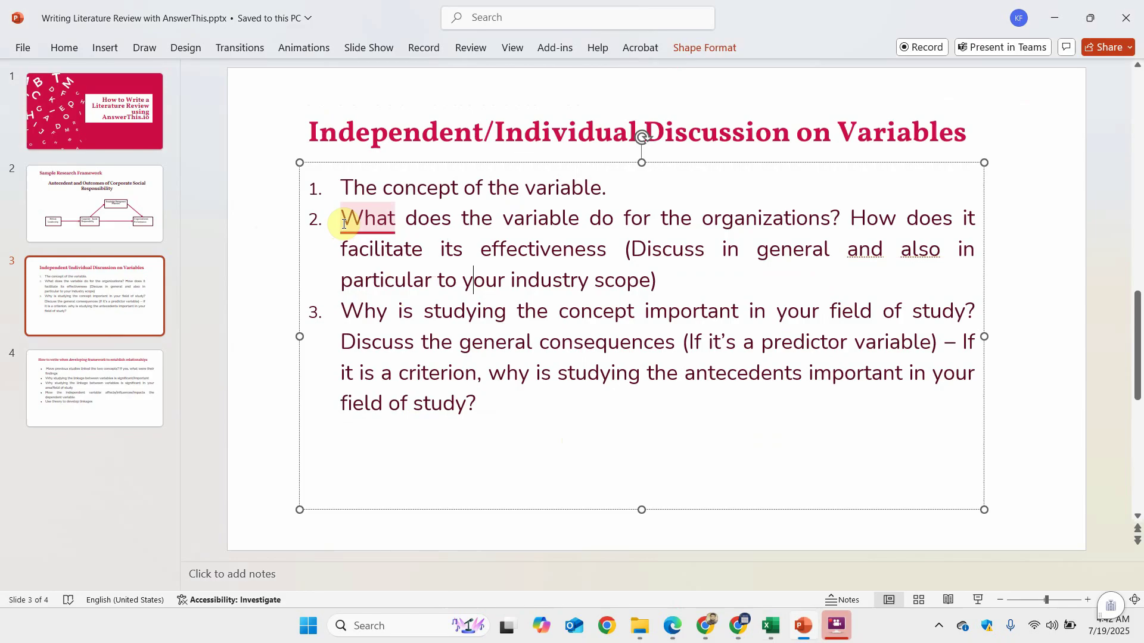
mouse_move(344, 216)
drag(344, 217, 707, 278)
key(ctrl+c)
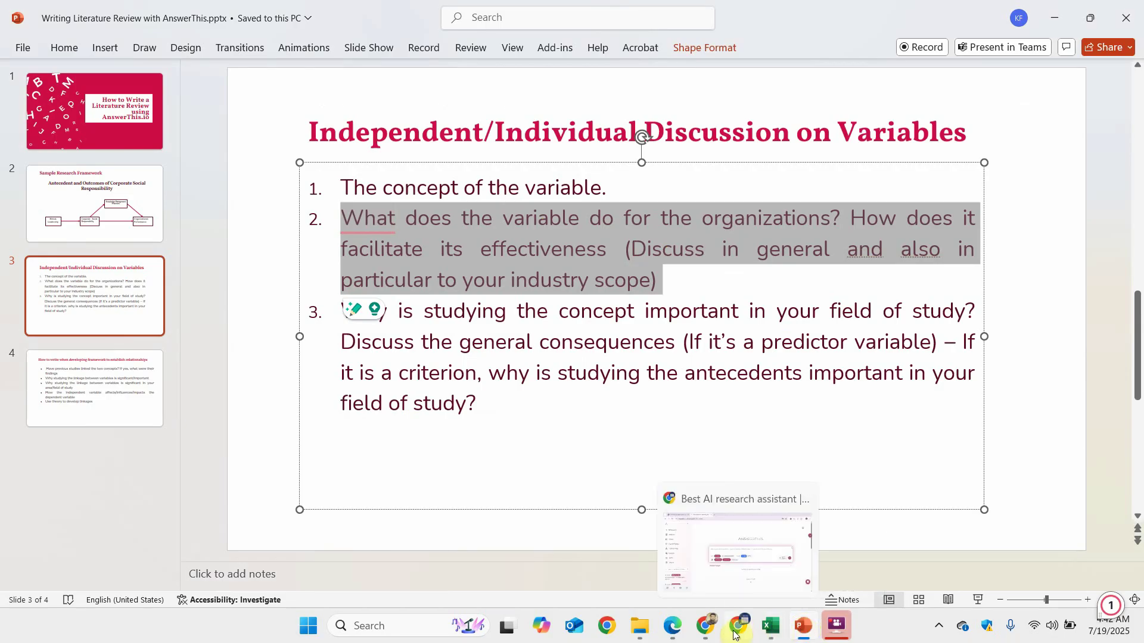
click(735, 581)
Paste the discussion question and rewrite it to 'How does the Corporate Social Responsibility help the organizations?'.
click(426, 276)
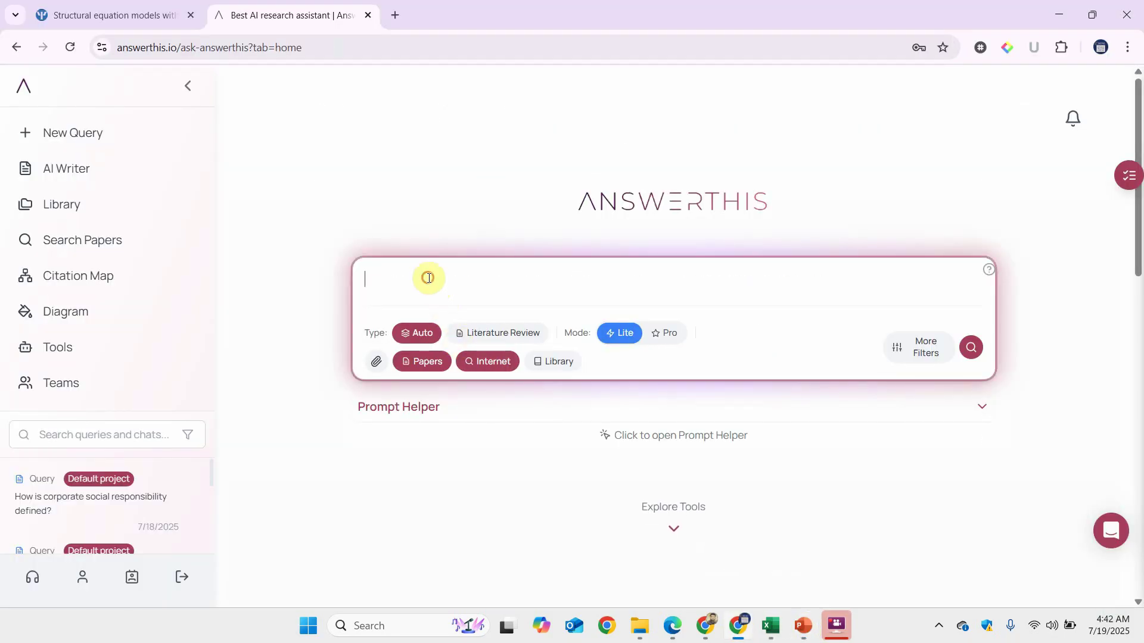
key(ctrl+v)
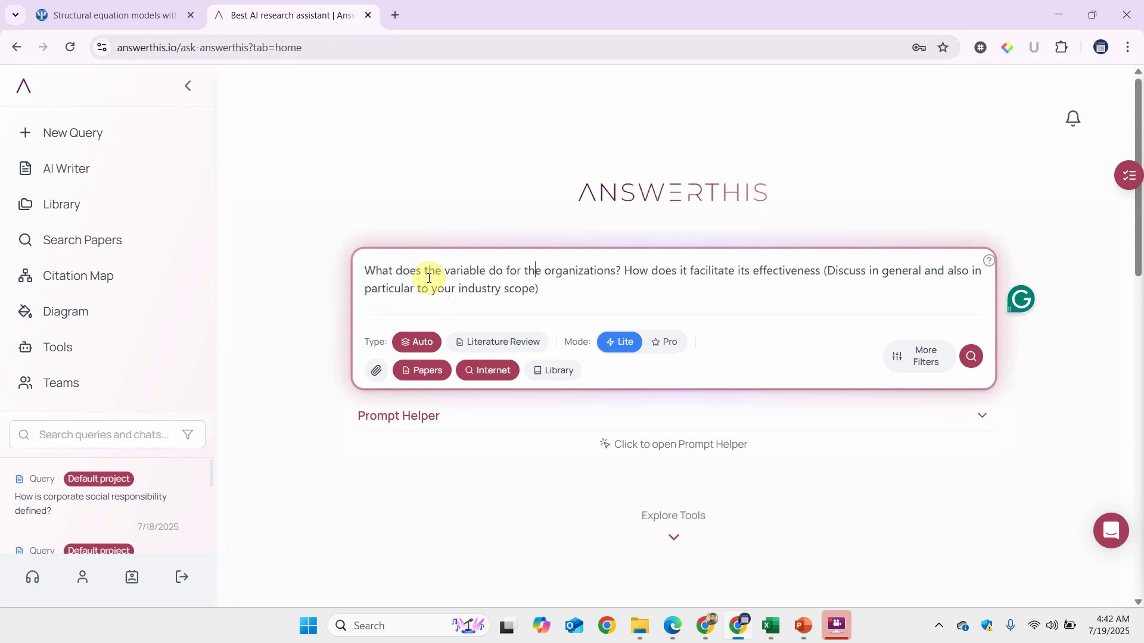
key(ctrl+Home)
key(shift+Right)
key(shift+Right)
key(shift+Right)
key(shift+Right)
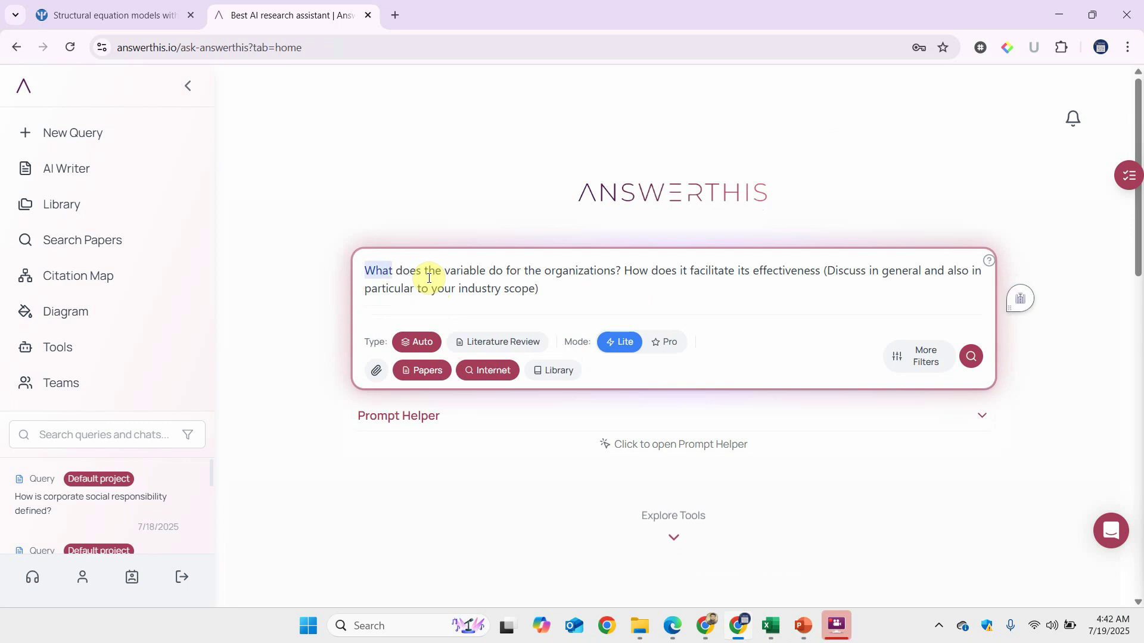
text(How does the )
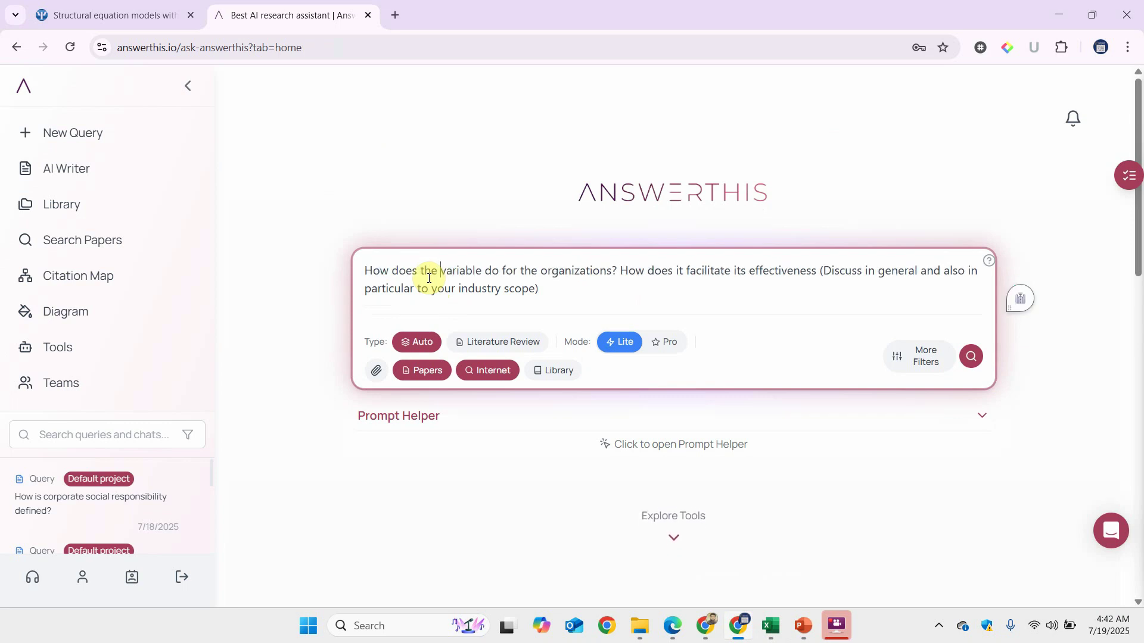
text(Corporate Social )
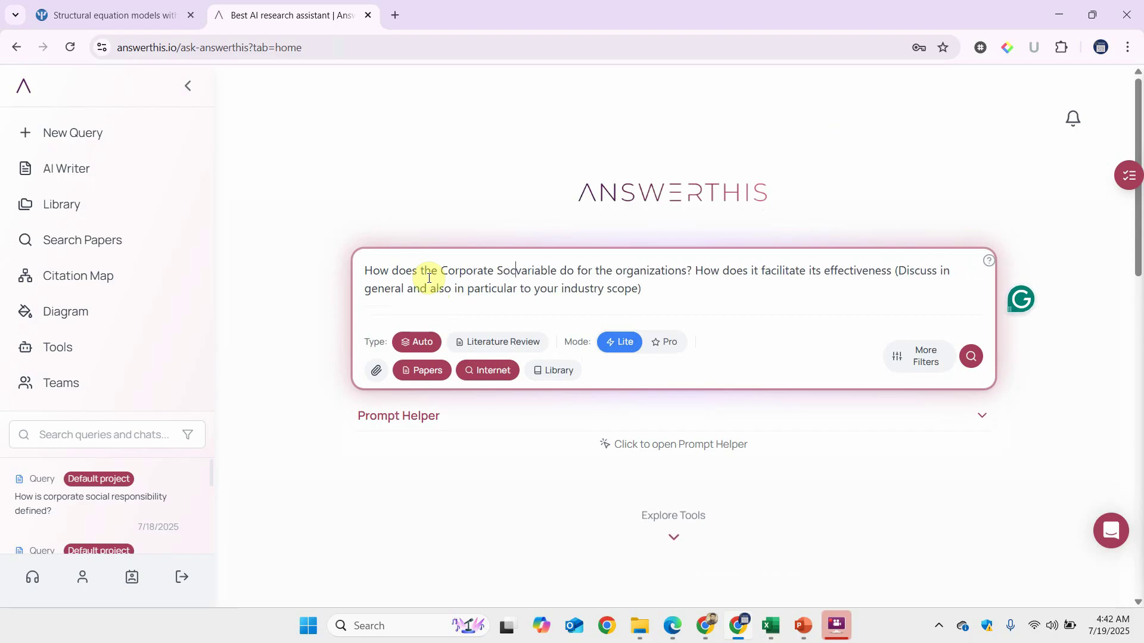
text(Responsibility)
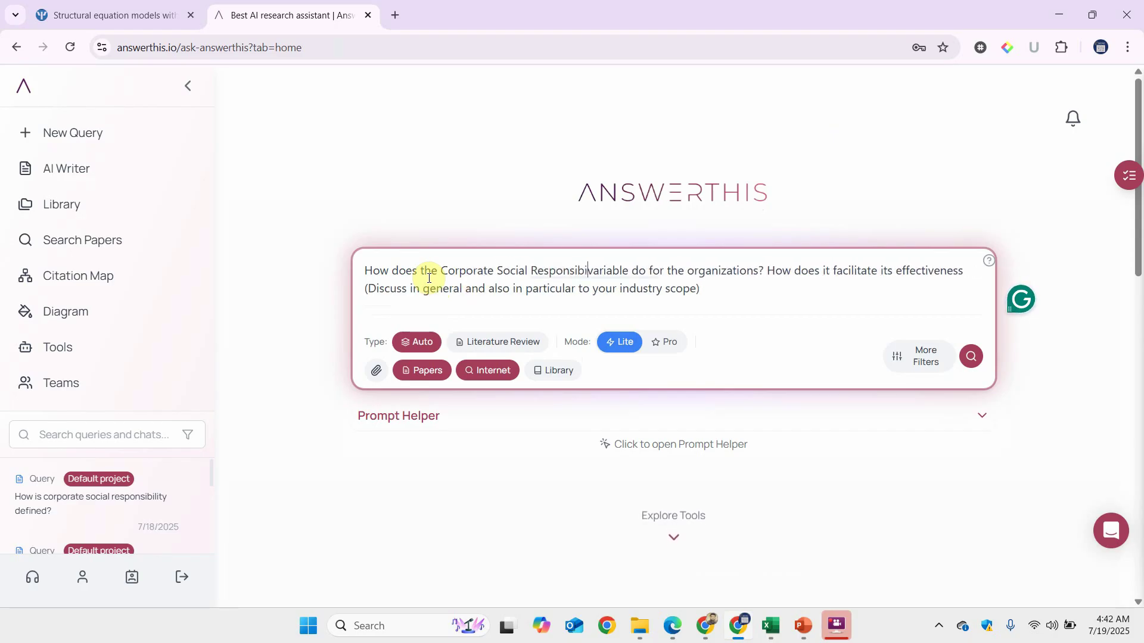
text( help the)
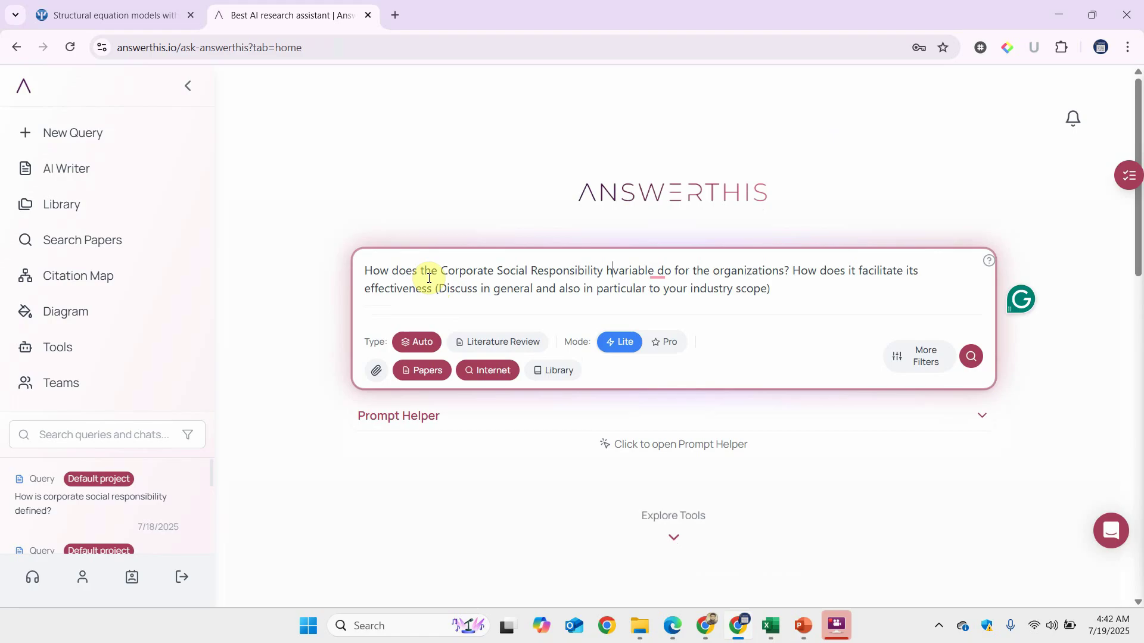
key(ctrl+shift+Right)
key(ctrl+shift+Right)
key(ctrl+shift+Right)
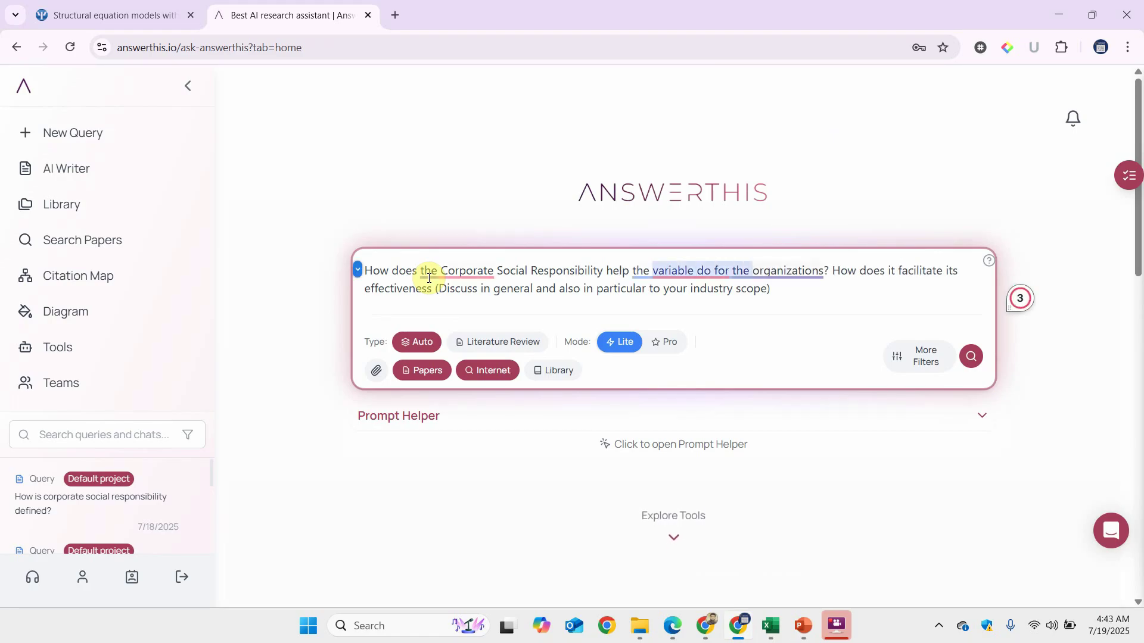
key(BackSpace)
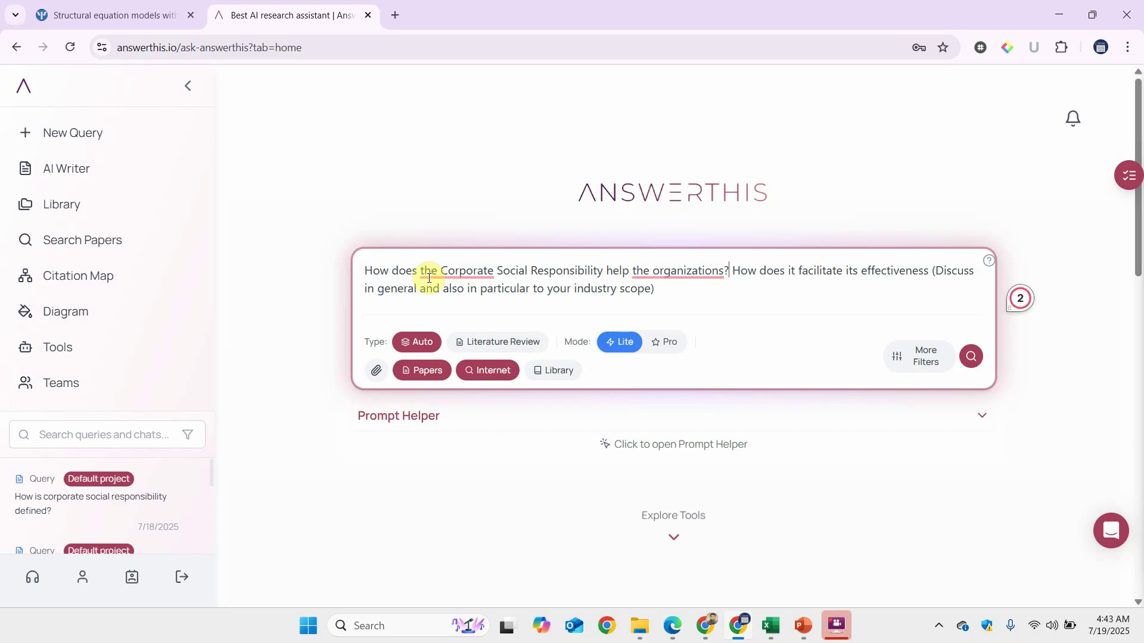
key(ctrl+shift+End)
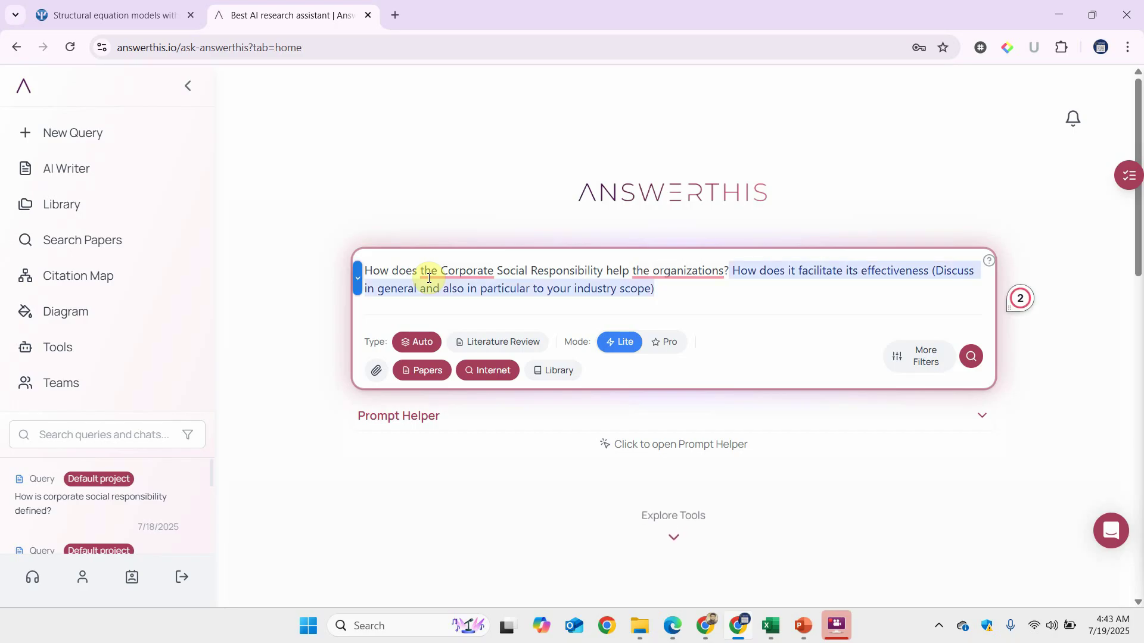
key(BackSpace)
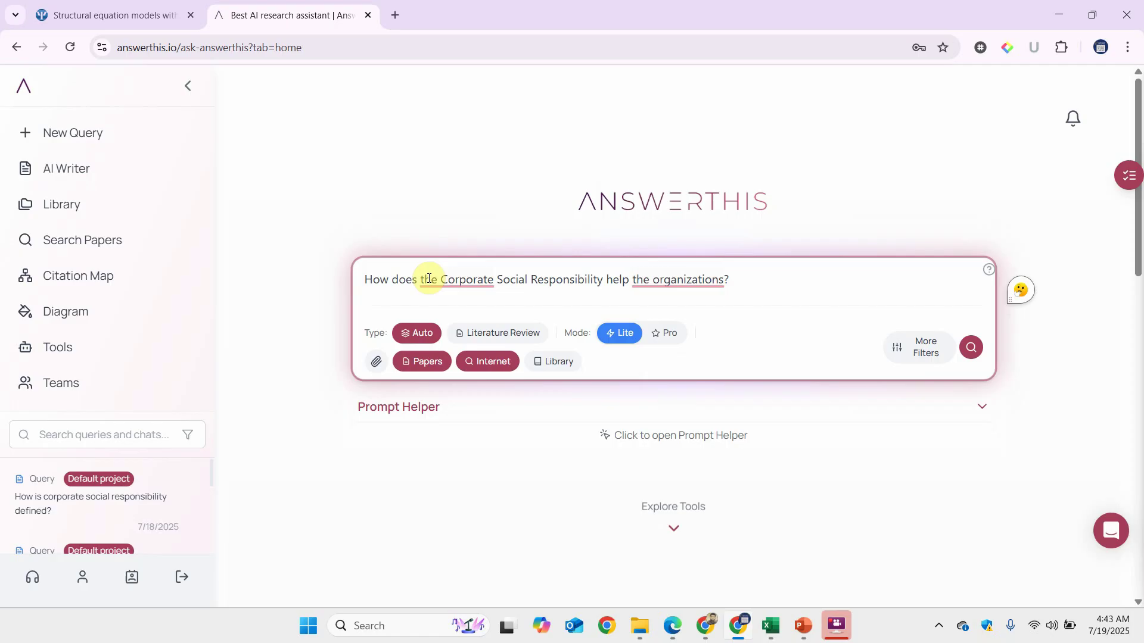
Accept the grammar fixes removing 'the', turn off internet sources, and search.
mouse_move(638, 290)
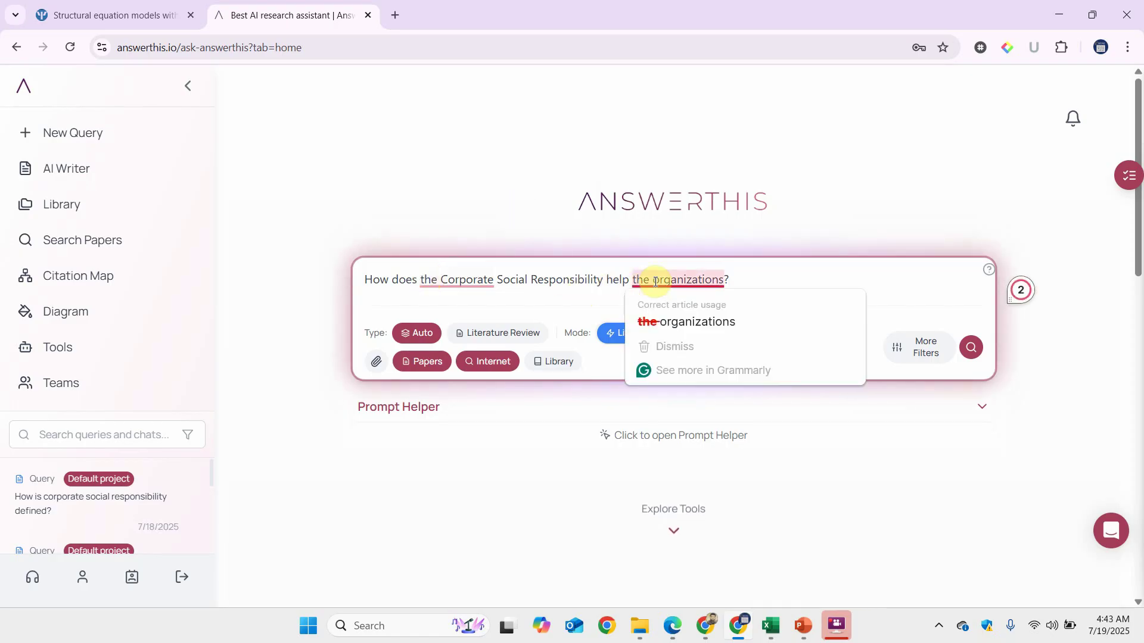
click(661, 316)
mouse_move(477, 279)
click(471, 315)
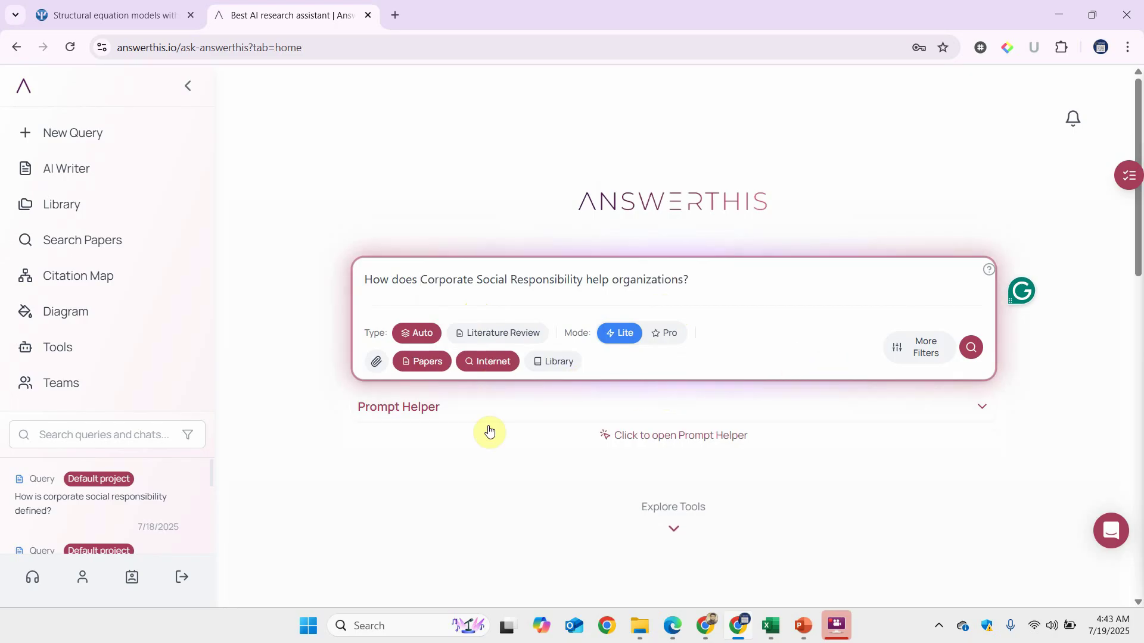
click(479, 363)
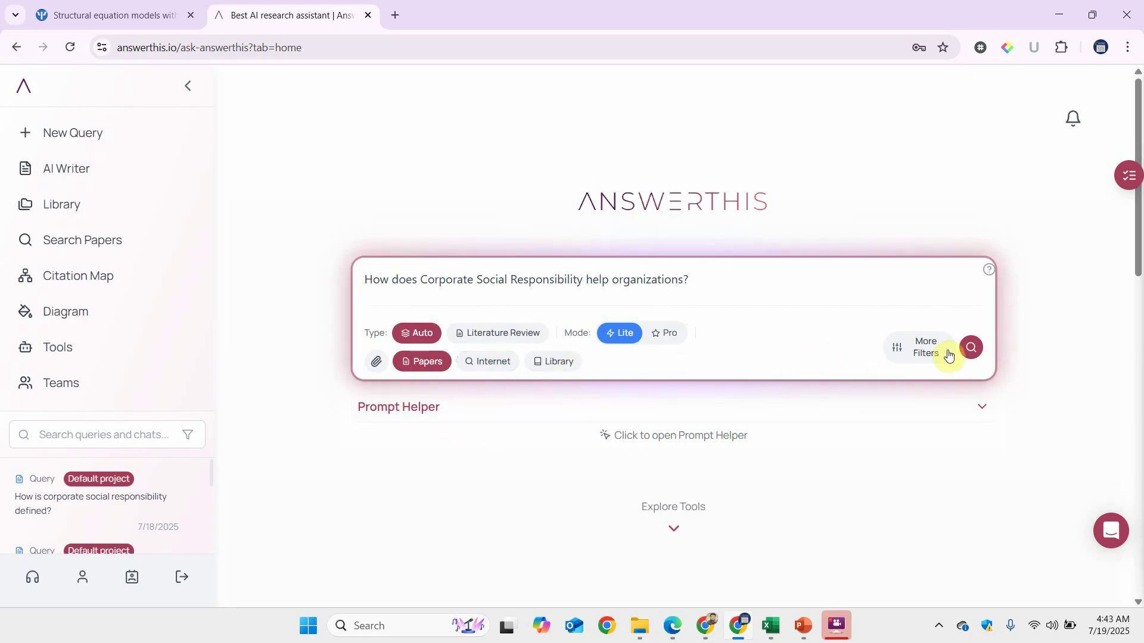
click(971, 347)
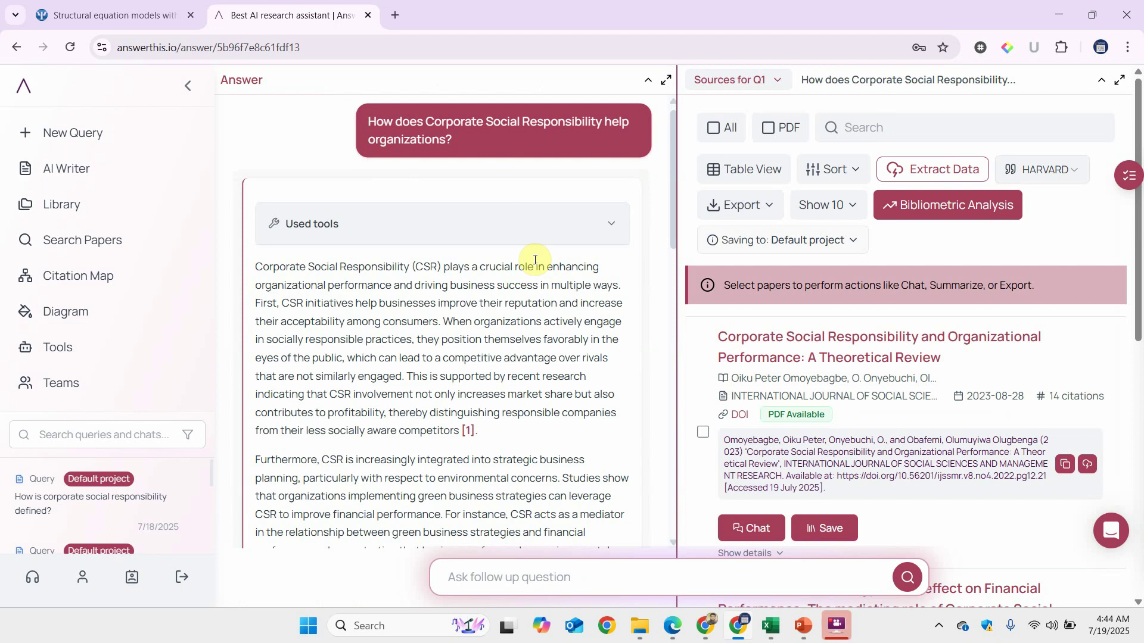
Scroll to the answer's Harvard references, then start a new empty query.
scroll(493, 243, down, 7)
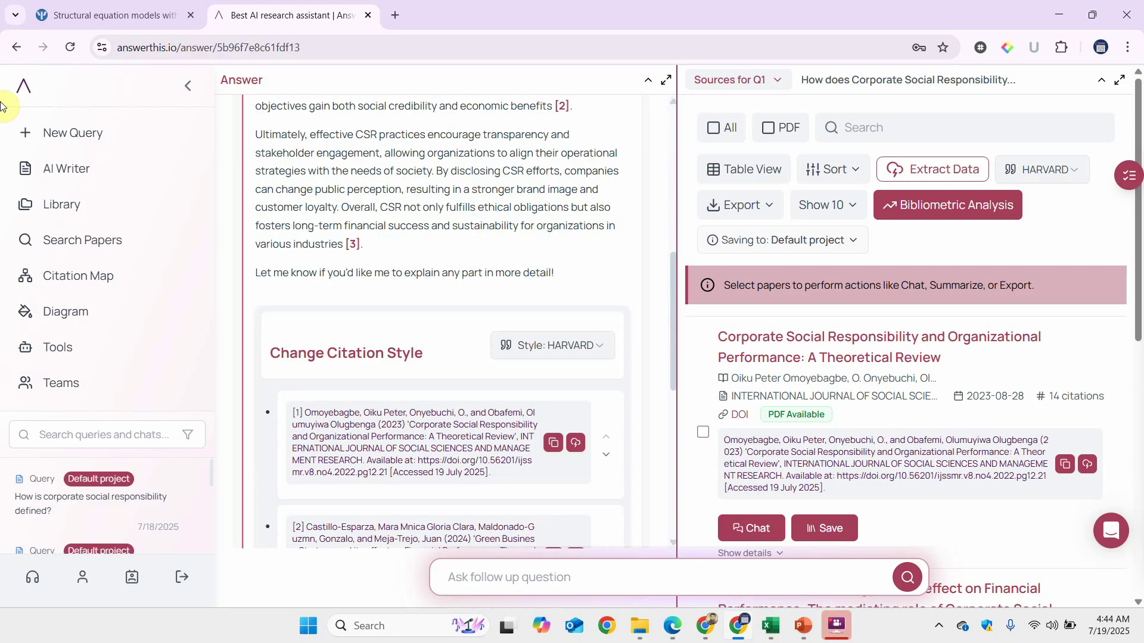
click(50, 132)
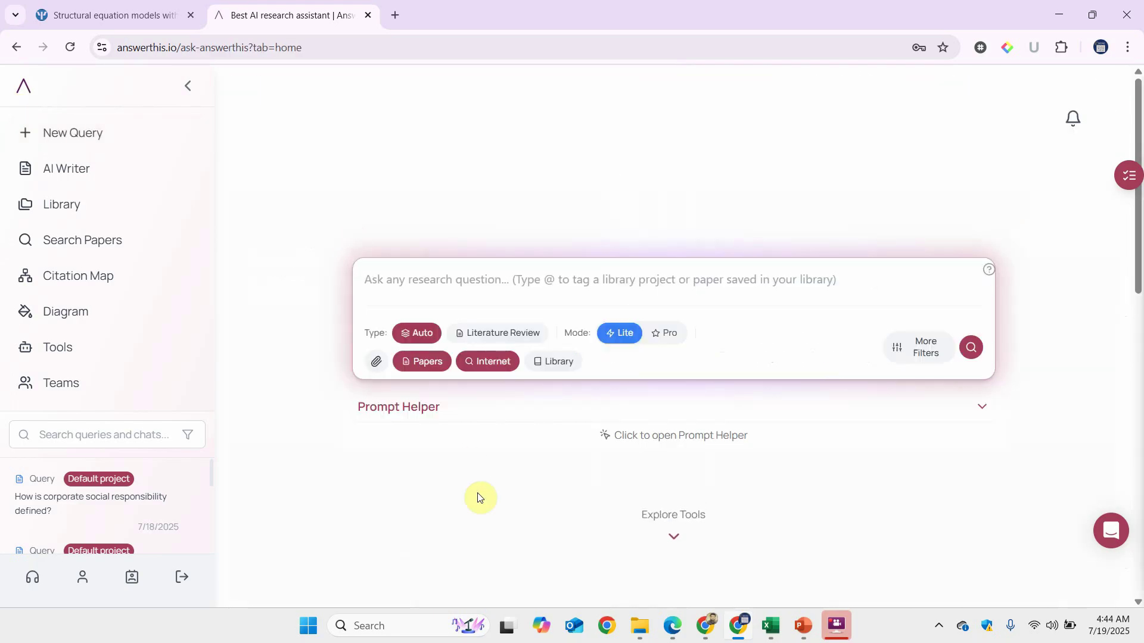
In the slide deck, compare slide 4's framework-writing guidelines with slide 2's Sample Research Framework, ending on slide 4.
click(802, 625)
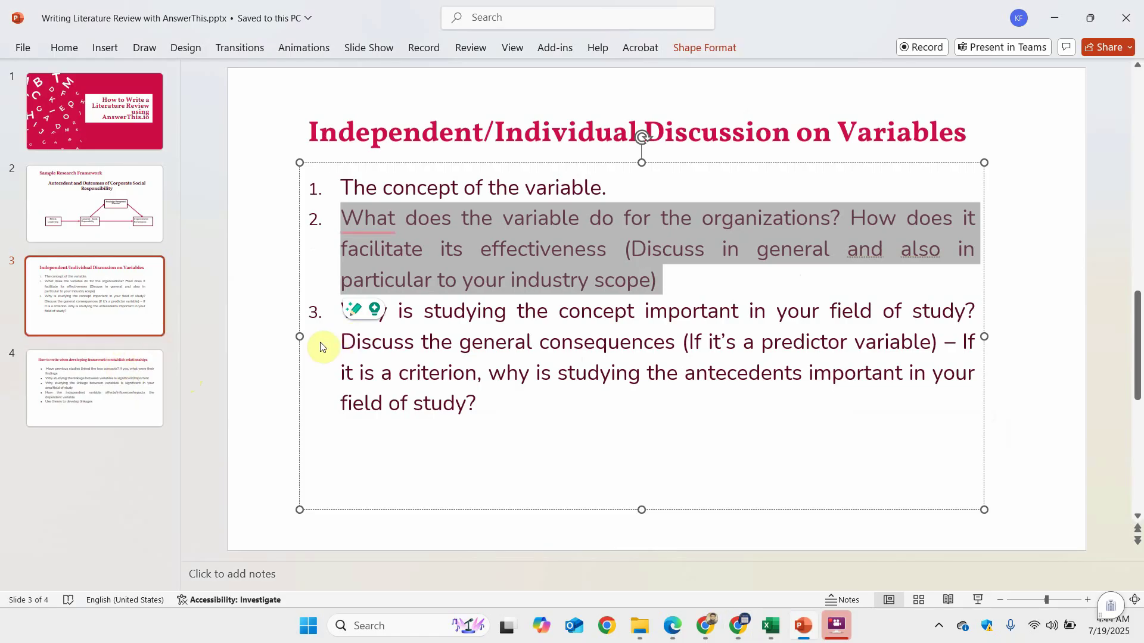
click(109, 378)
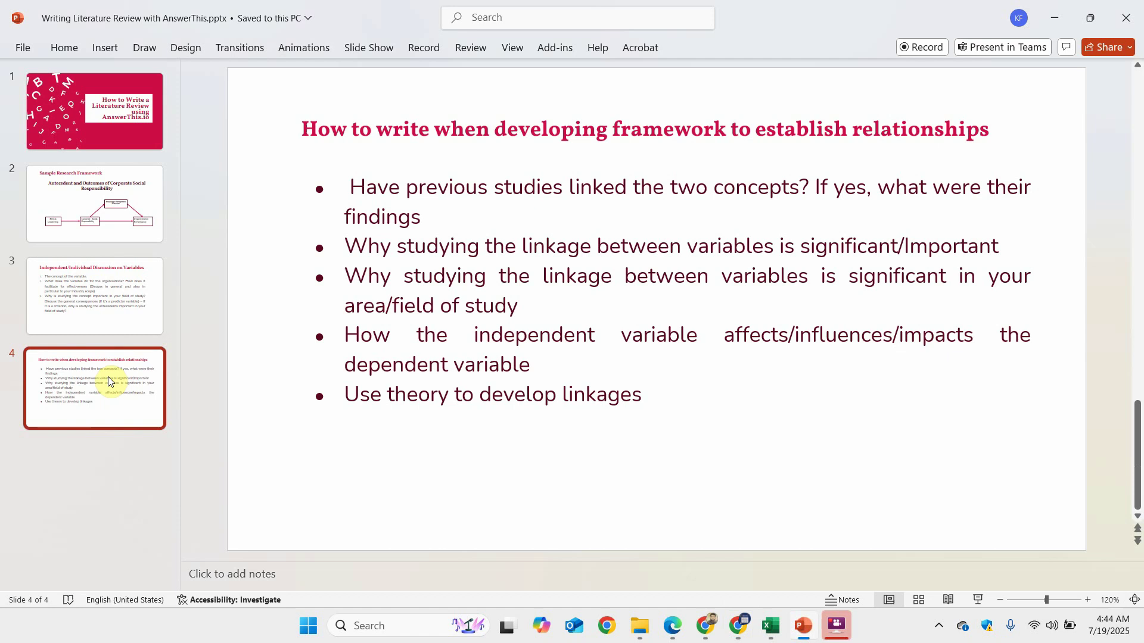
click(69, 177)
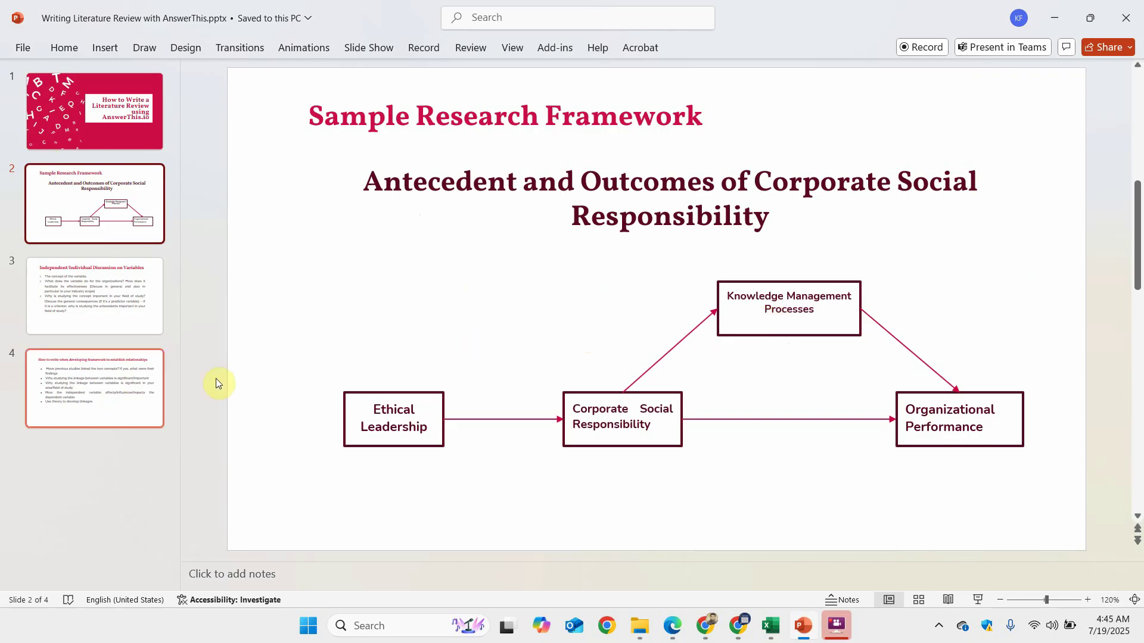
click(94, 389)
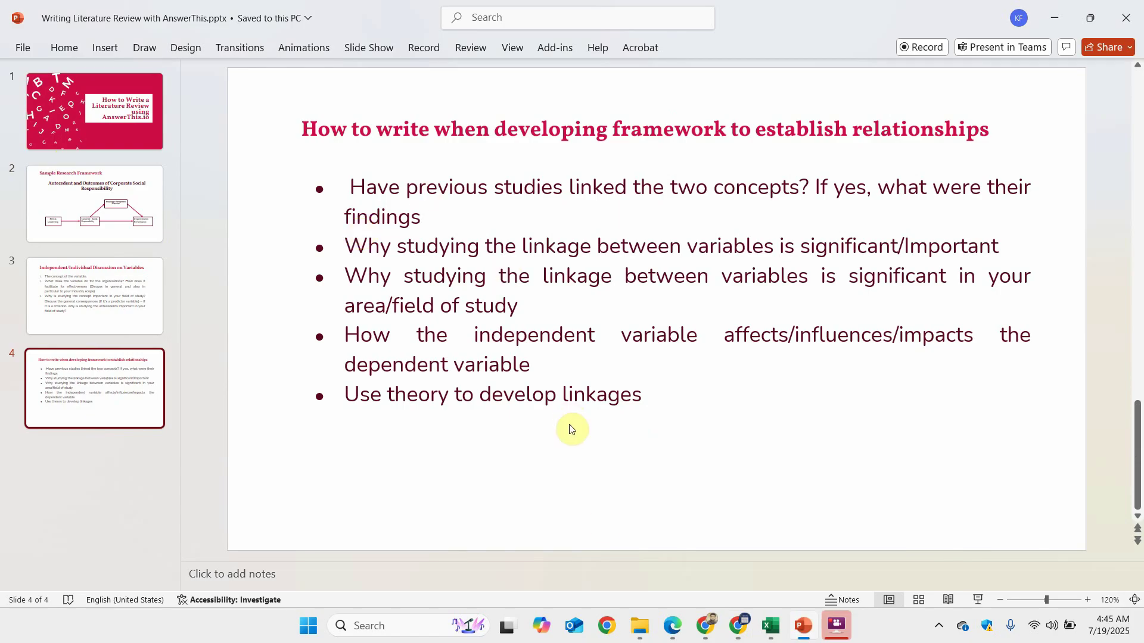
Ask whether research links CSR with Knowledge Management as a Pro, papers-only Literature Review.
click(742, 628)
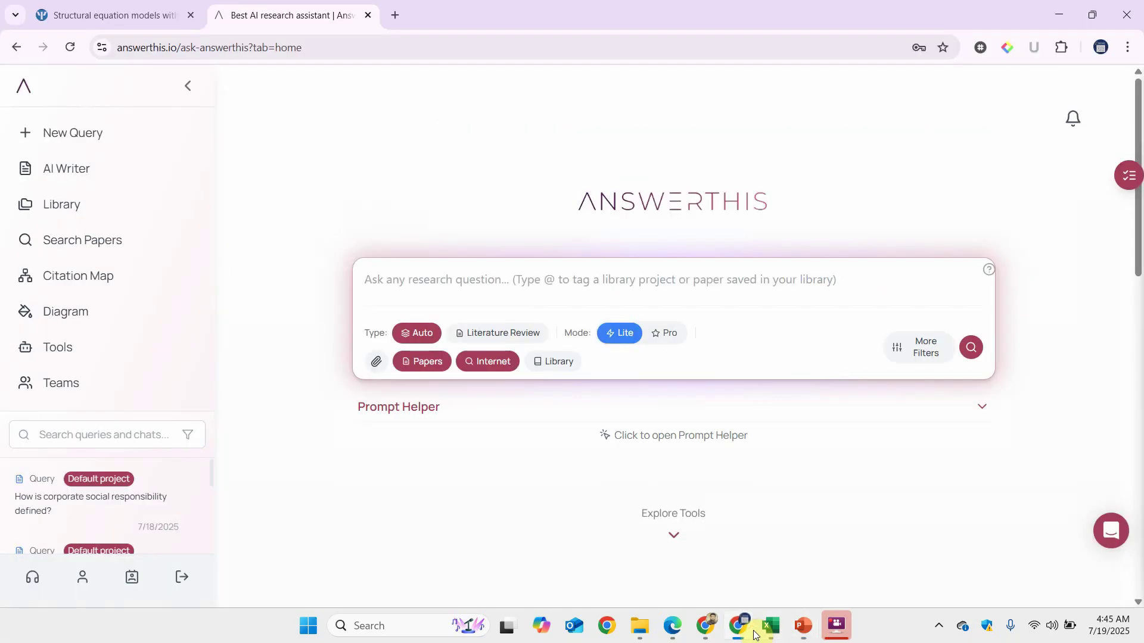
click(457, 280)
text(Is the)
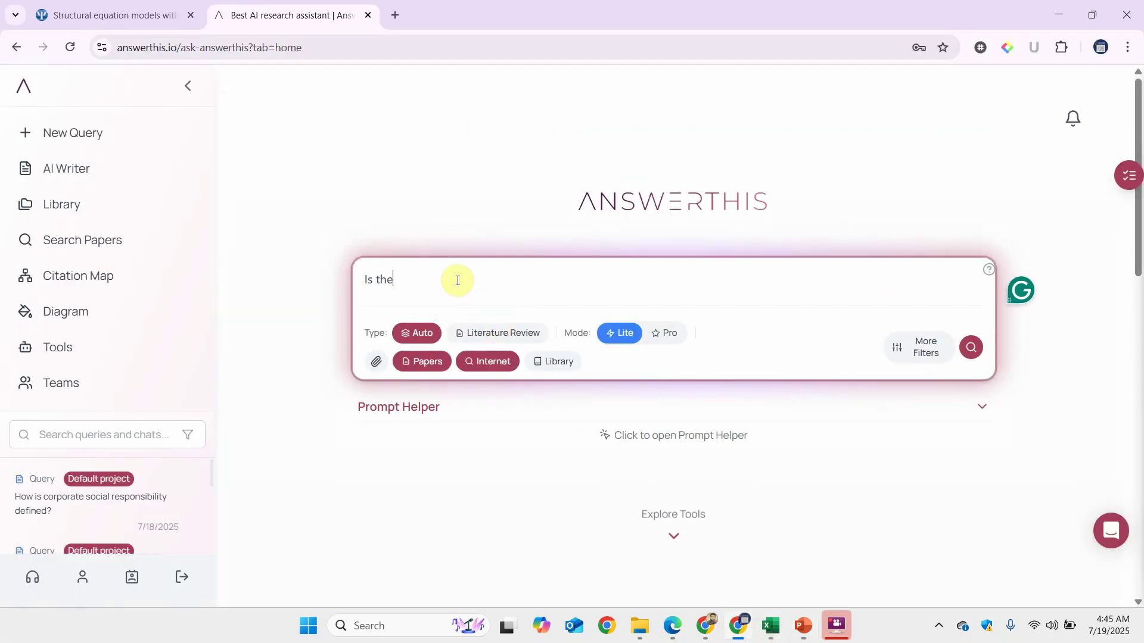
text(re any resea)
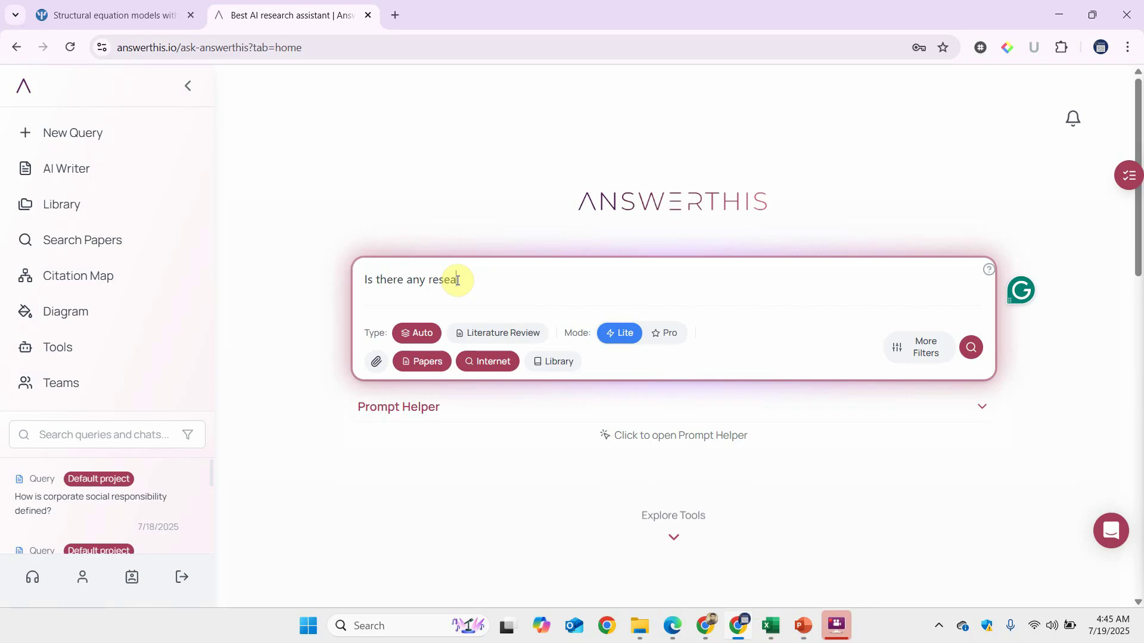
text(rch that links Corporate Social)
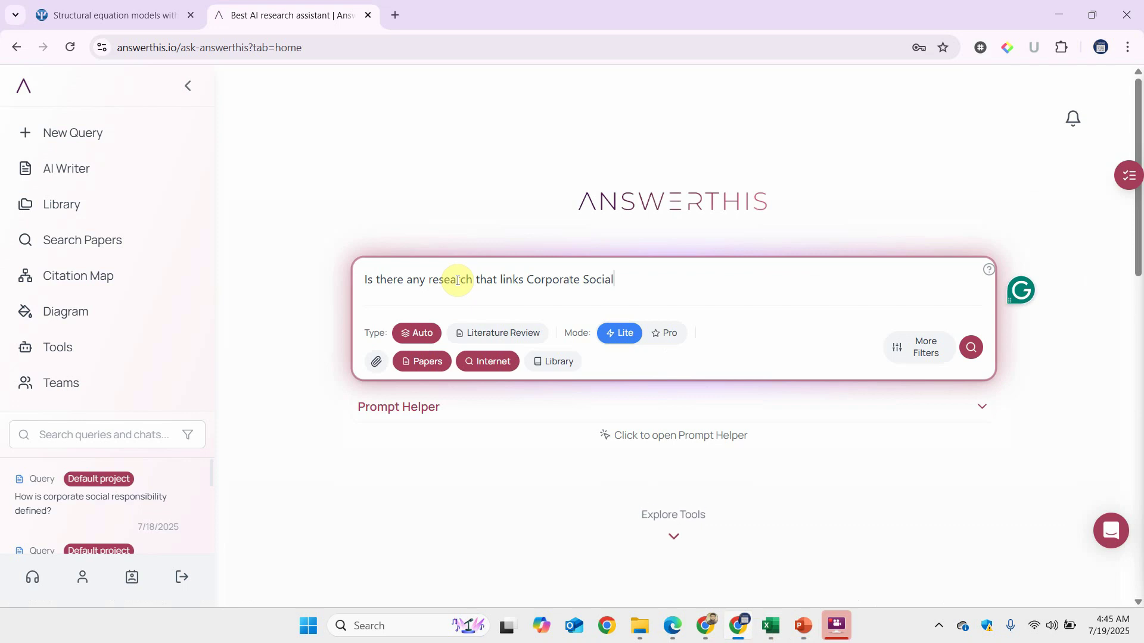
text( Responsibi)
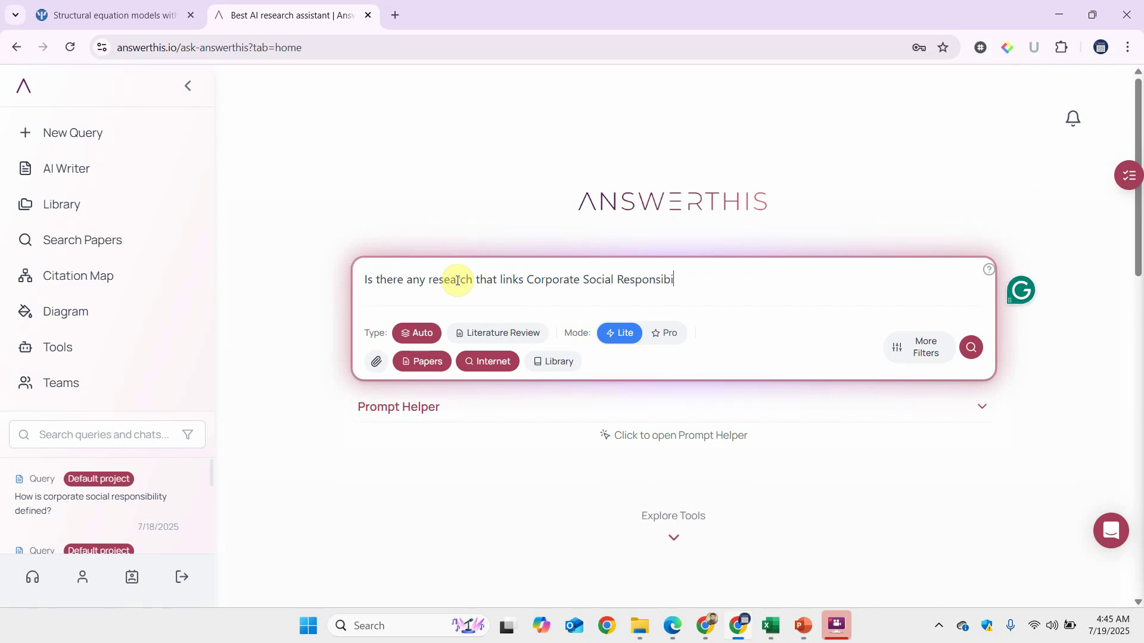
text(lity with Know)
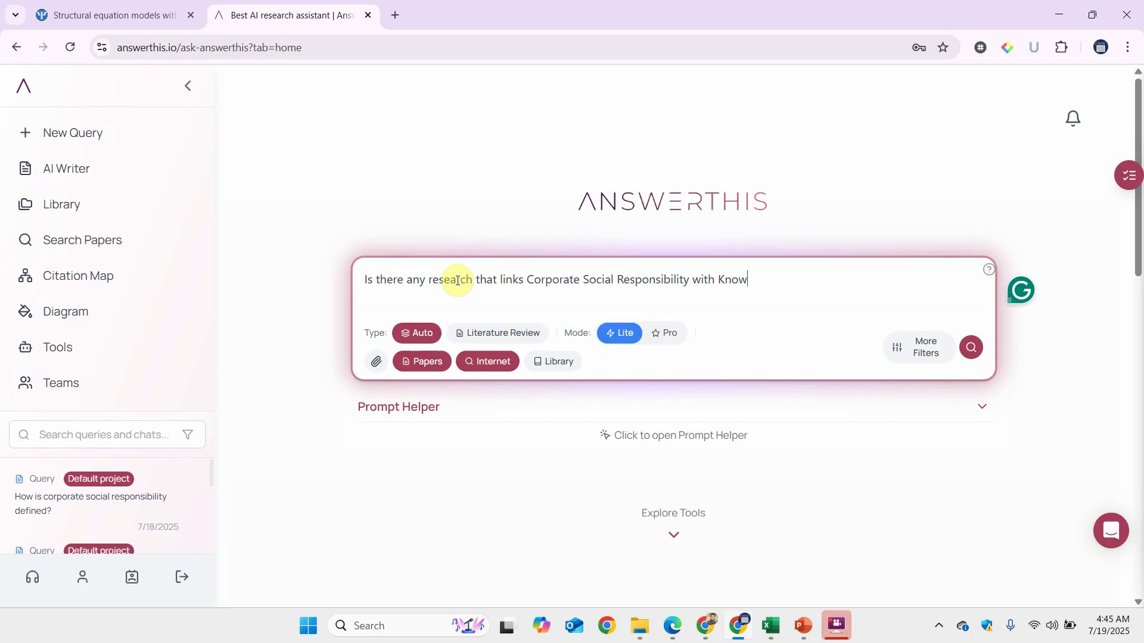
text(ledge Management?)
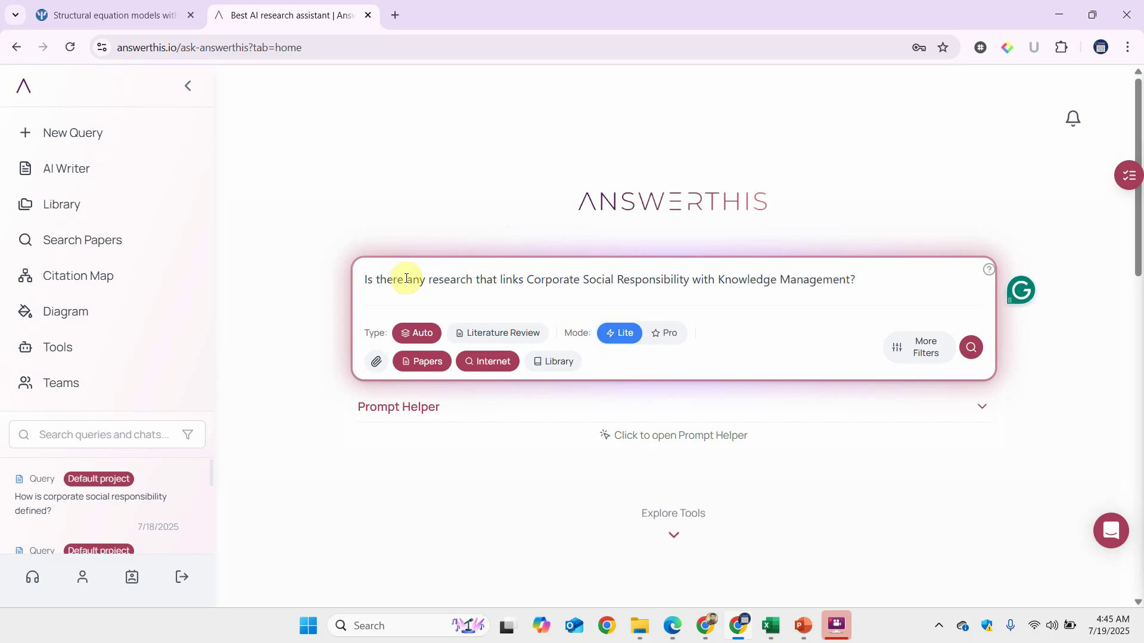
click(667, 331)
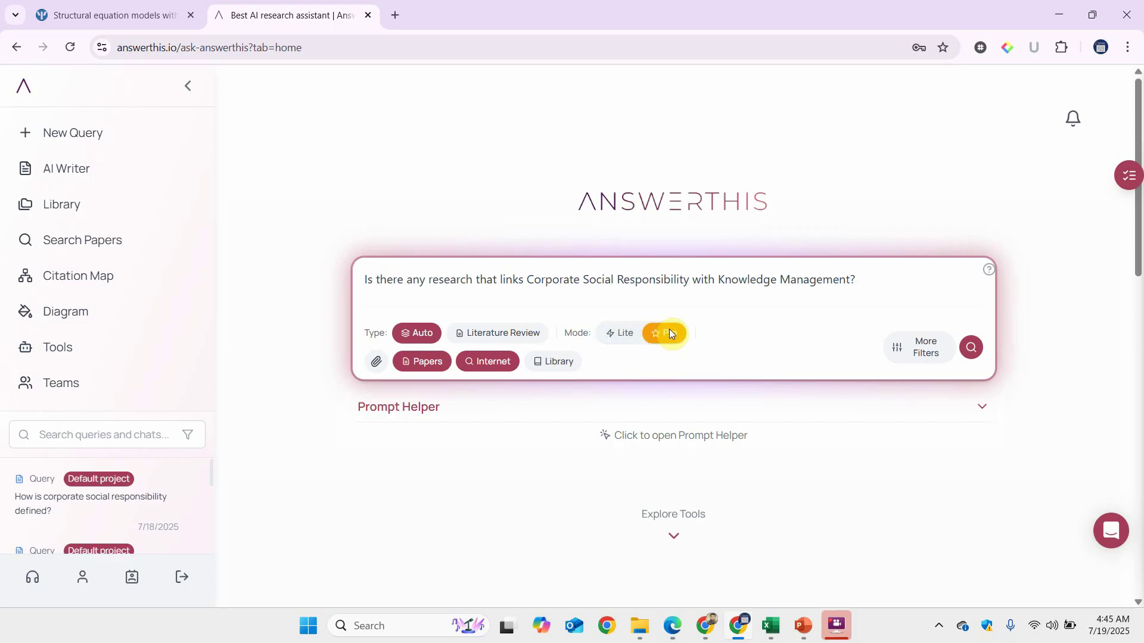
click(455, 334)
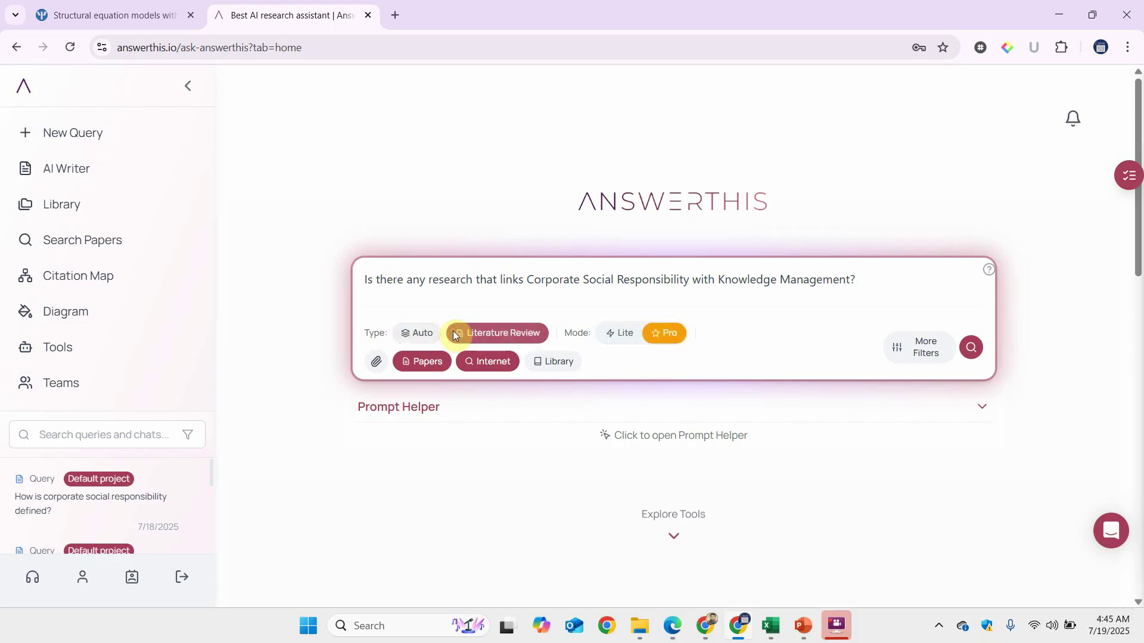
click(467, 358)
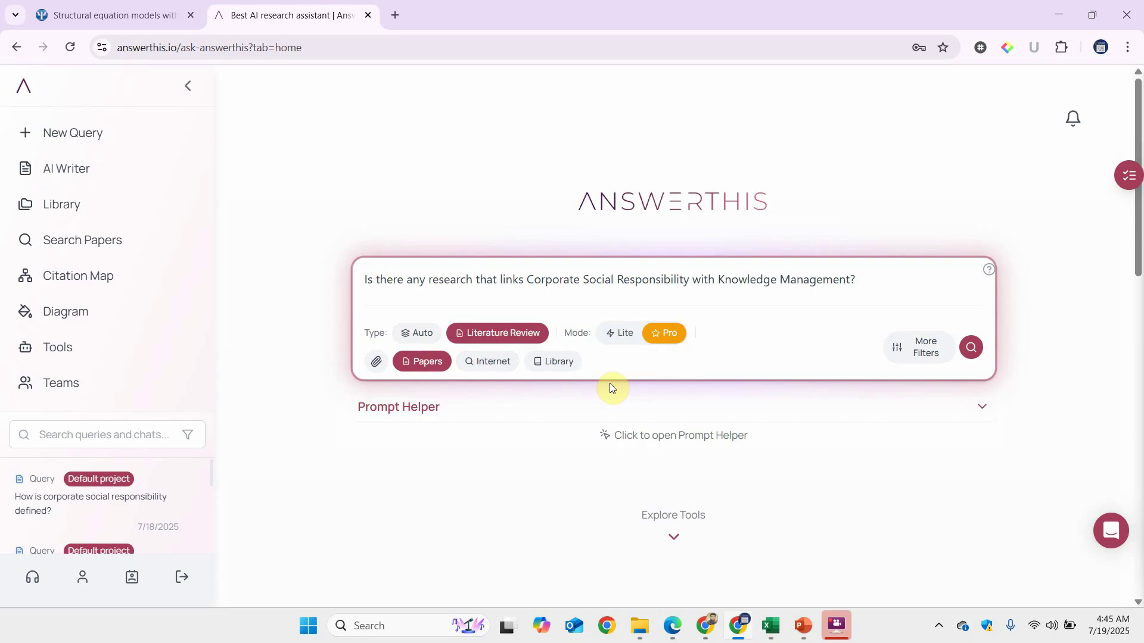
click(970, 348)
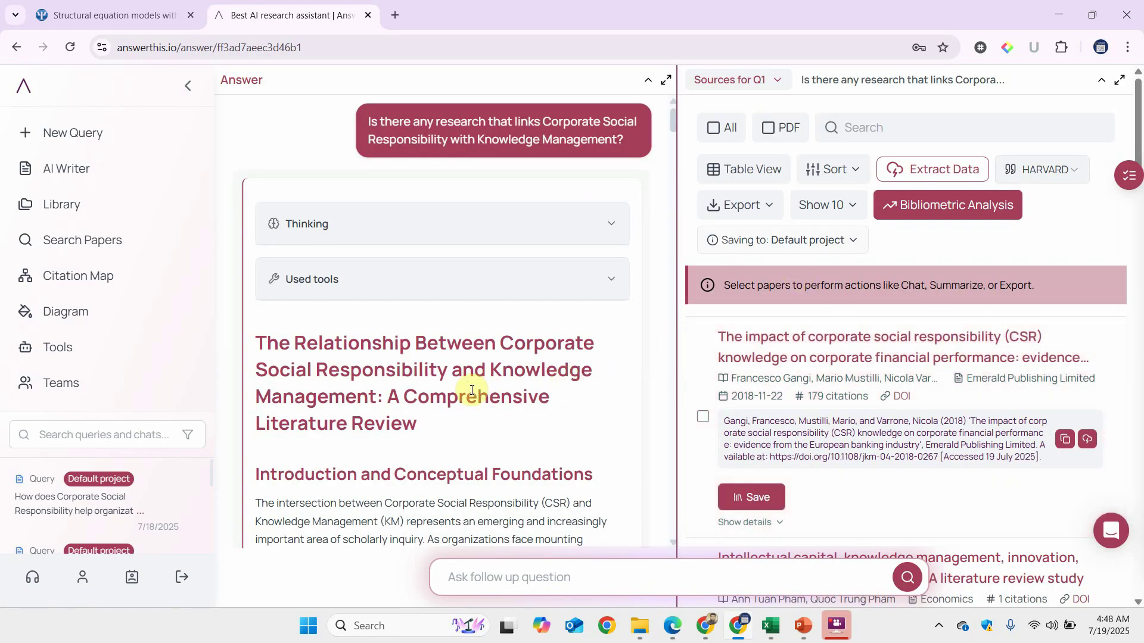
scroll(471, 390, down, 3)
scroll(472, 390, down, 7)
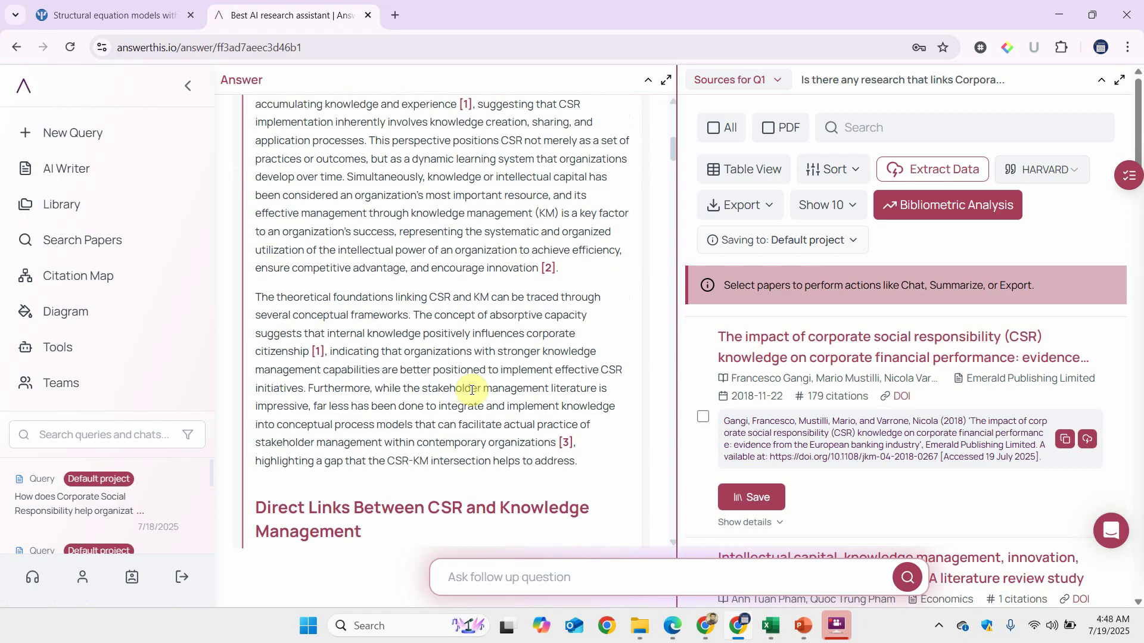
scroll(472, 390, down, 2)
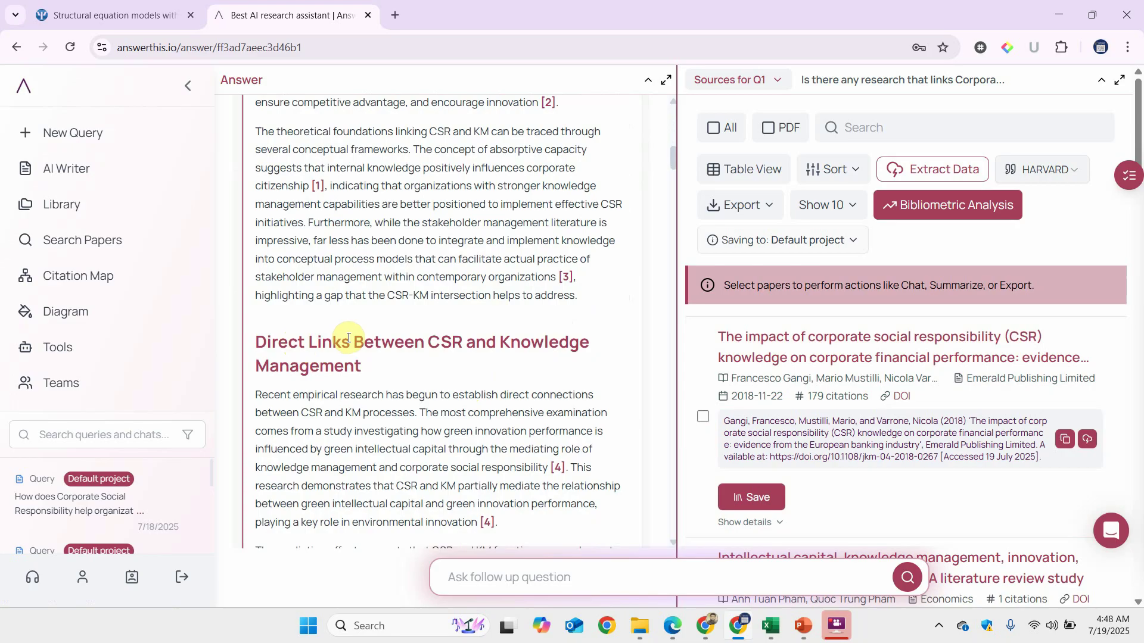
scroll(388, 341, down, 3)
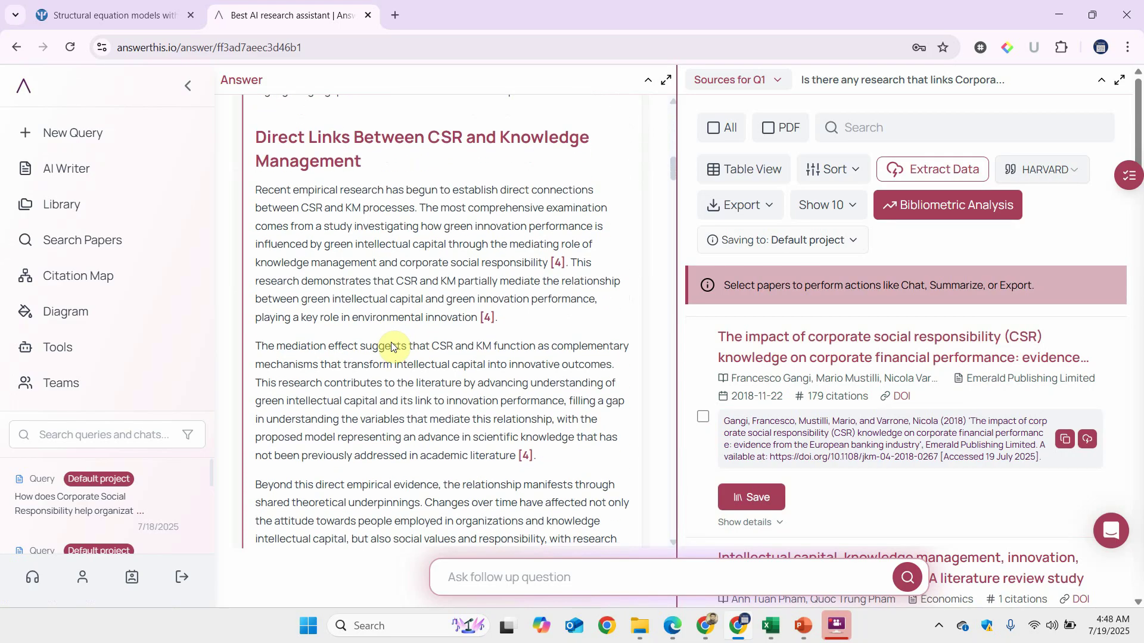
scroll(390, 345, down, 2)
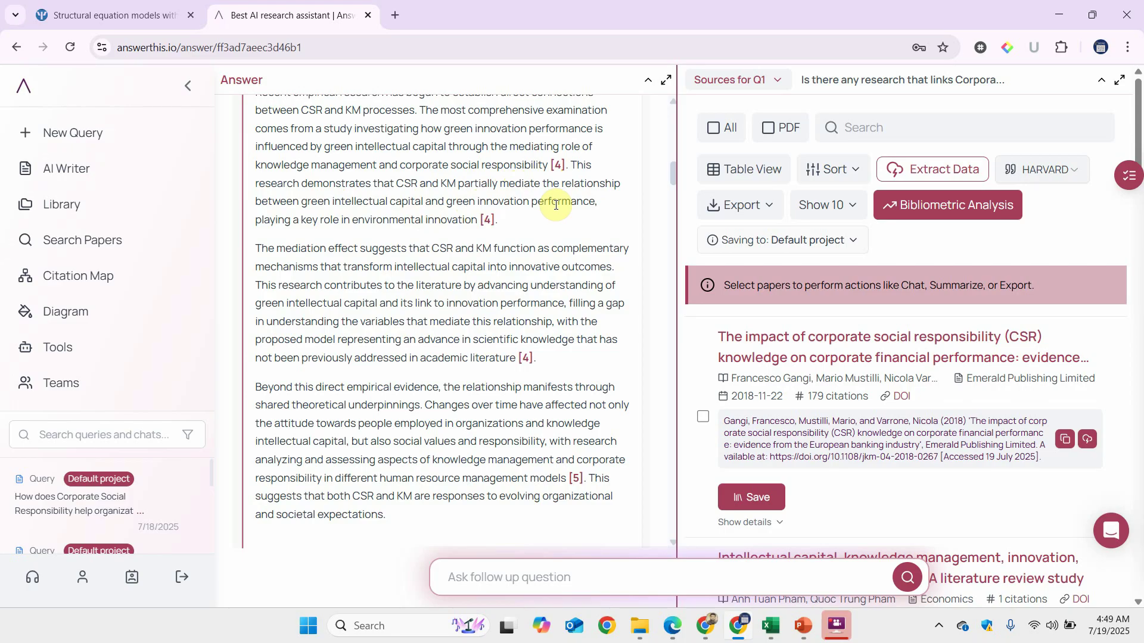
scroll(555, 205, down, 6)
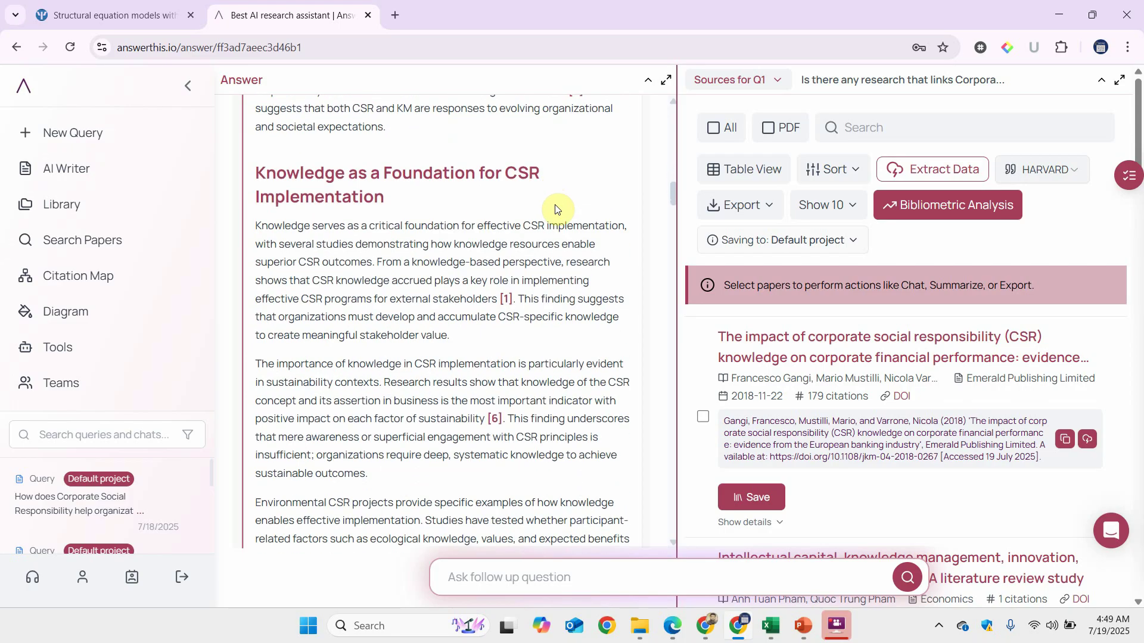
scroll(555, 209, down, 5)
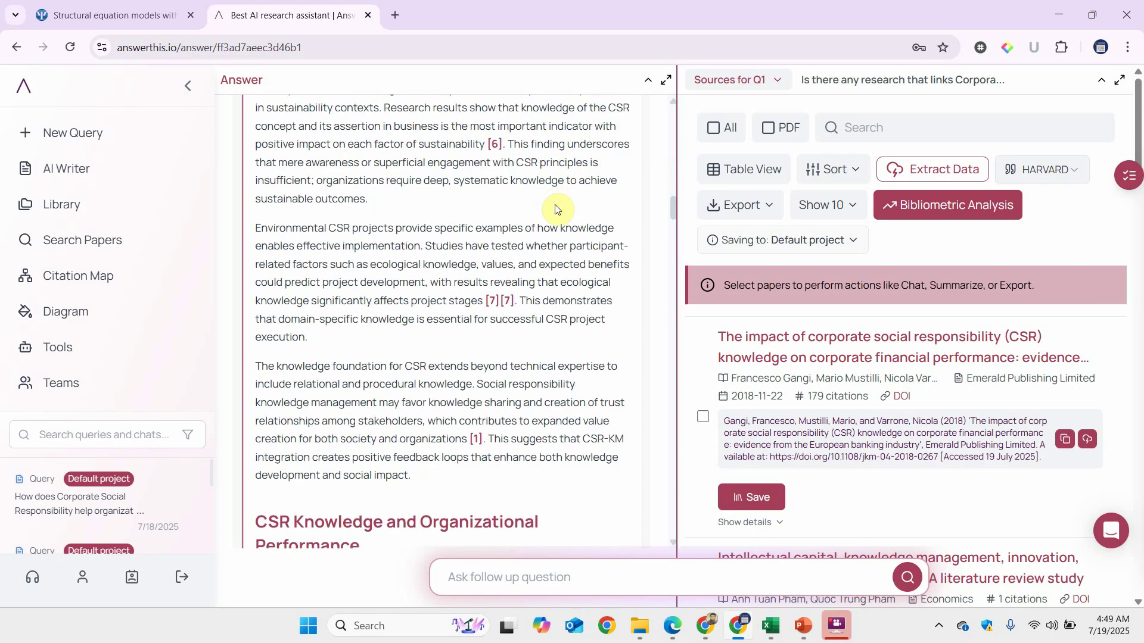
scroll(555, 207, down, 1)
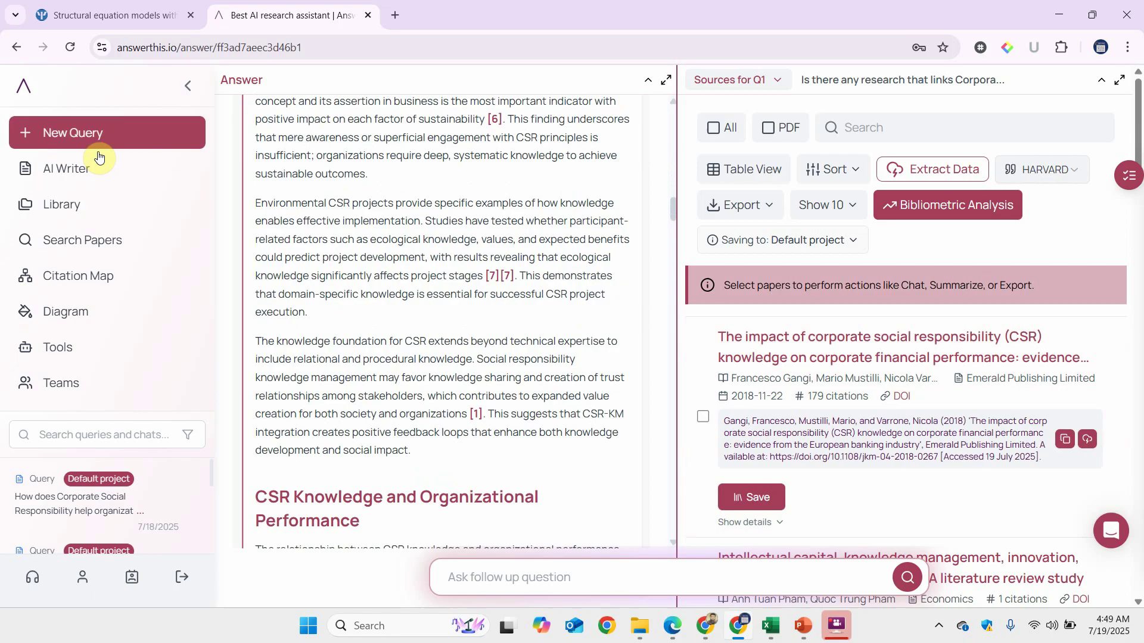
Start a new blank query, then highlight all five framework-writing bullets on slide 4.
click(87, 138)
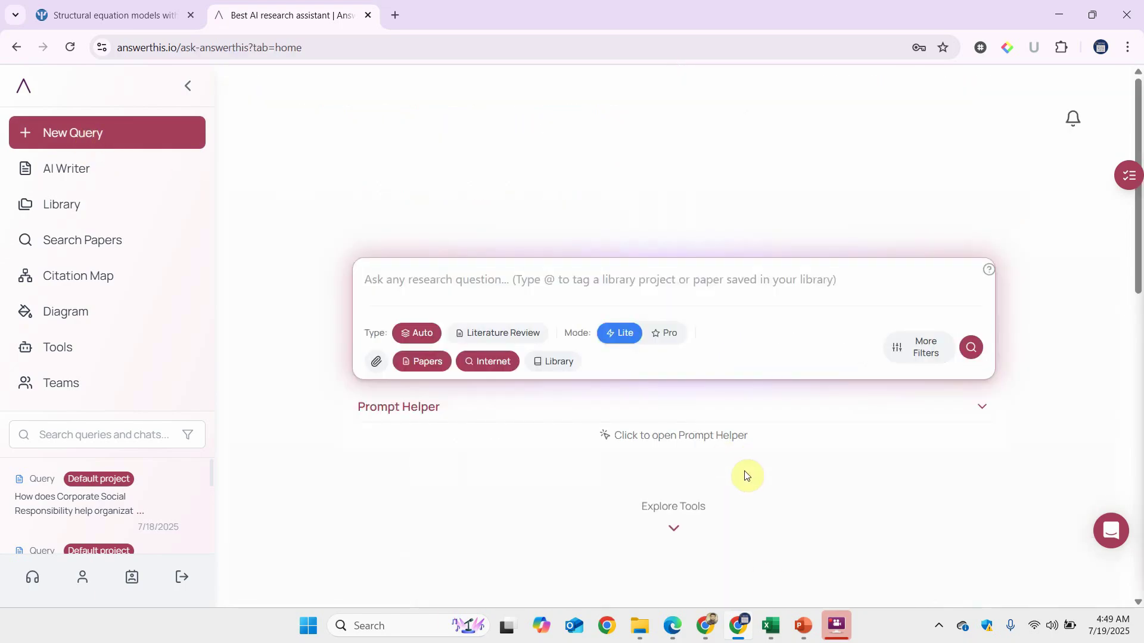
click(816, 640)
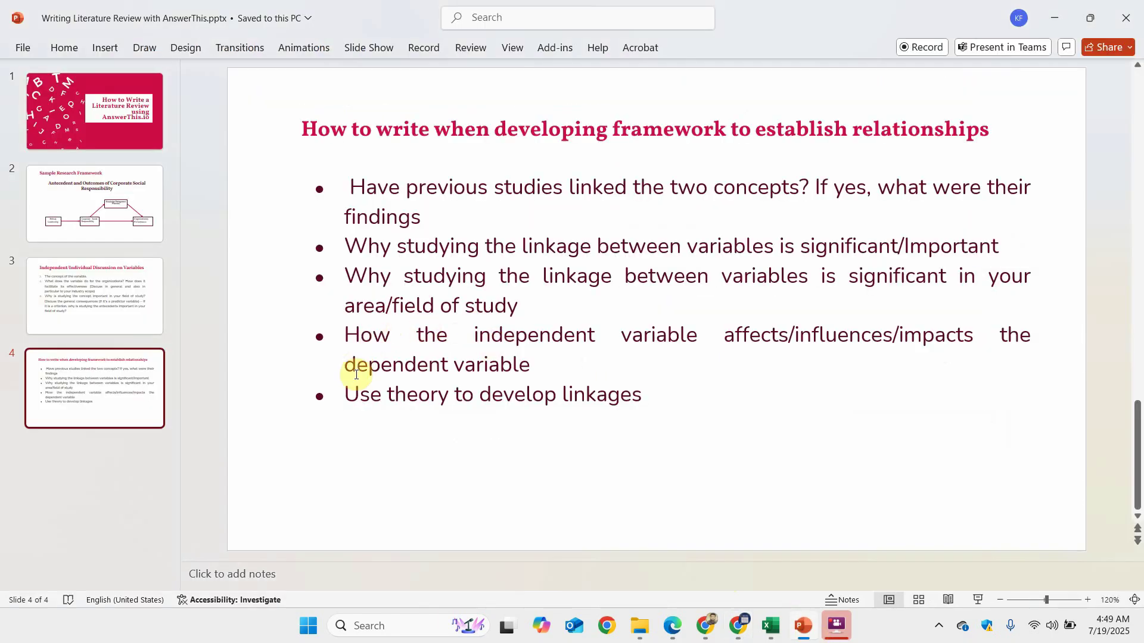
click(352, 393)
drag(339, 393, 548, 398)
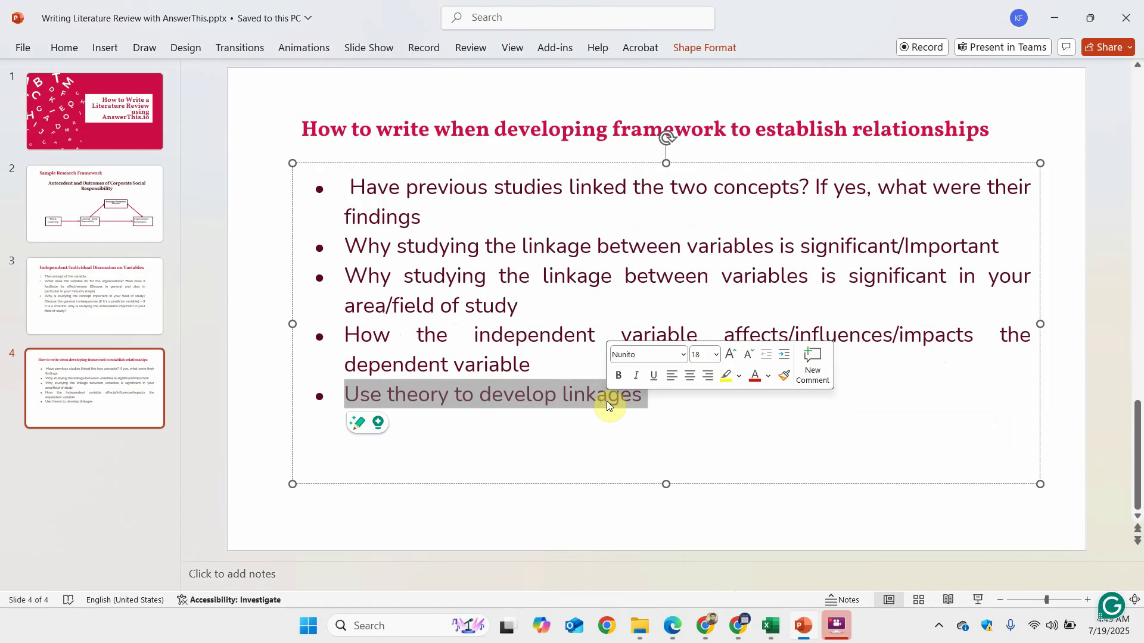
click(476, 186)
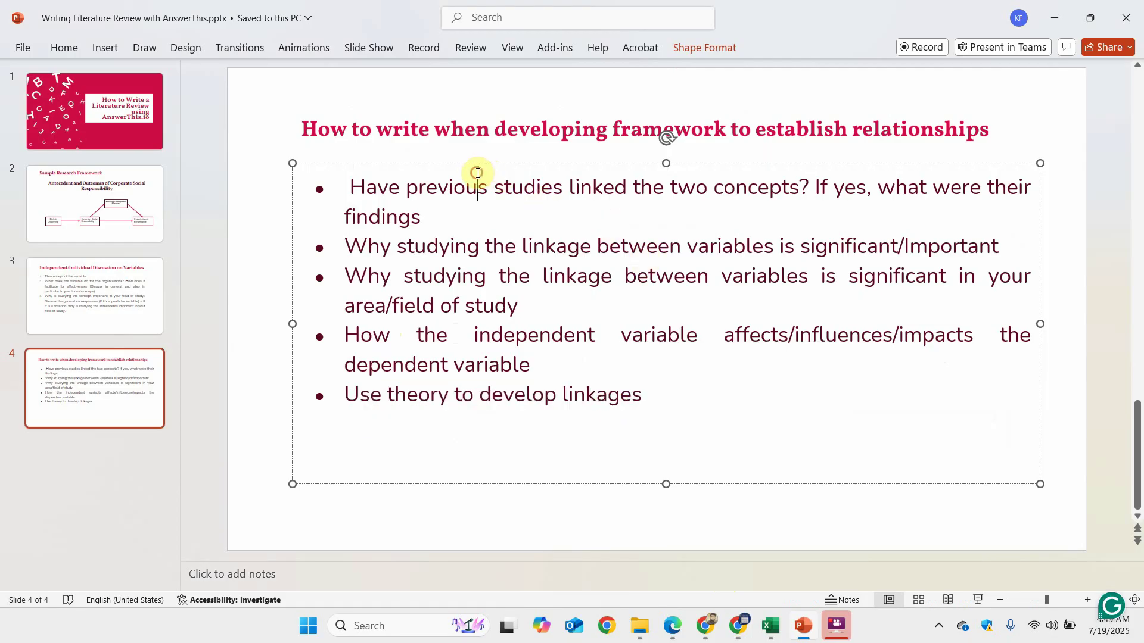
drag(352, 187, 777, 384)
Highlight the individual-variable discussion list on slide 3.
click(116, 297)
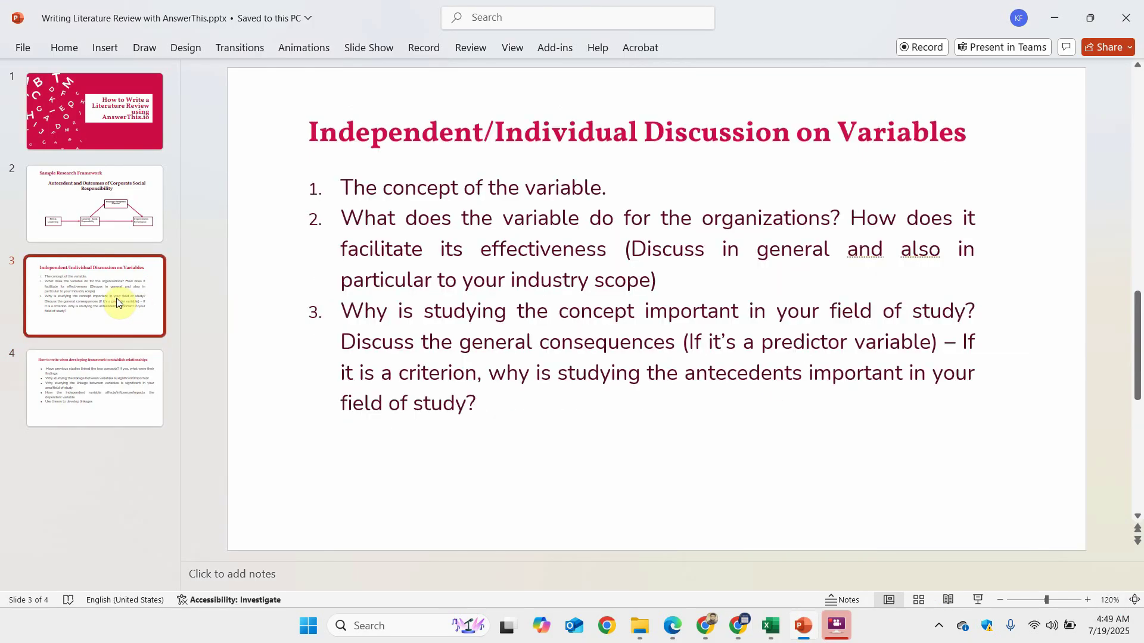
drag(337, 179, 631, 428)
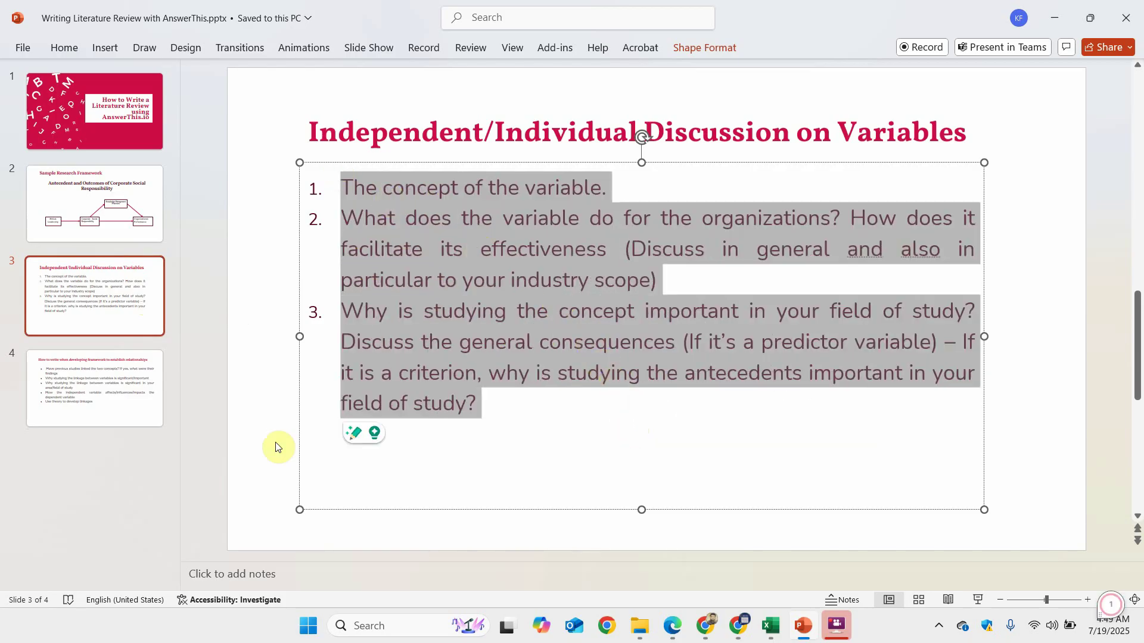
click(105, 405)
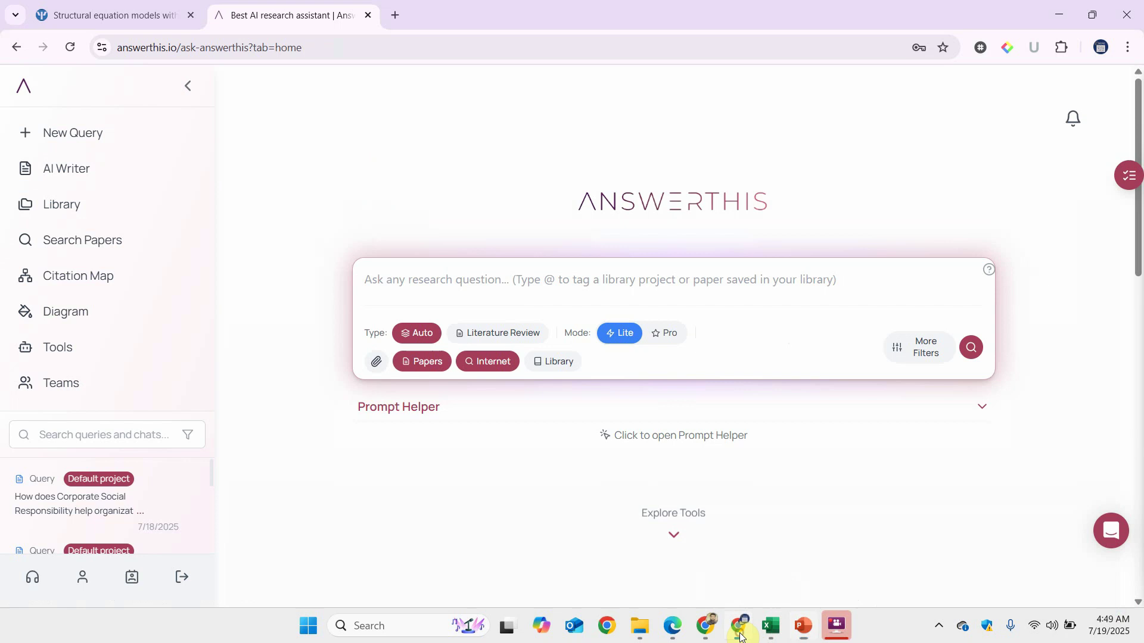
Enter 'What theory can be used to develop the relationship between Corporate Social Responsibility and Knowledge Management?'.
click(468, 281)
text(What theo)
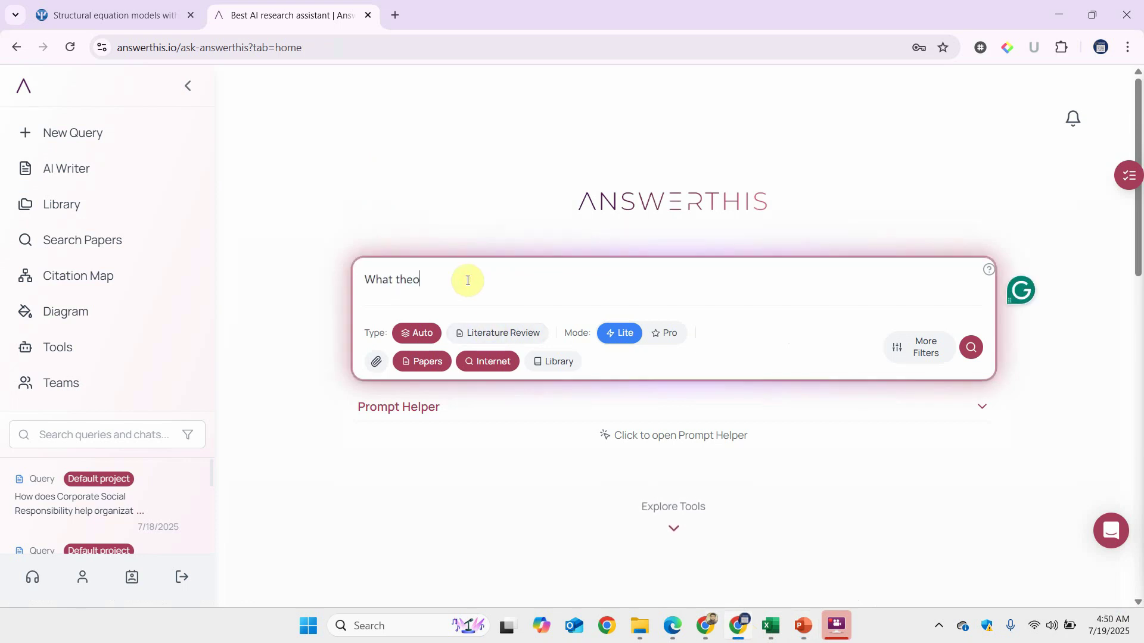
text(ry can be used to devel)
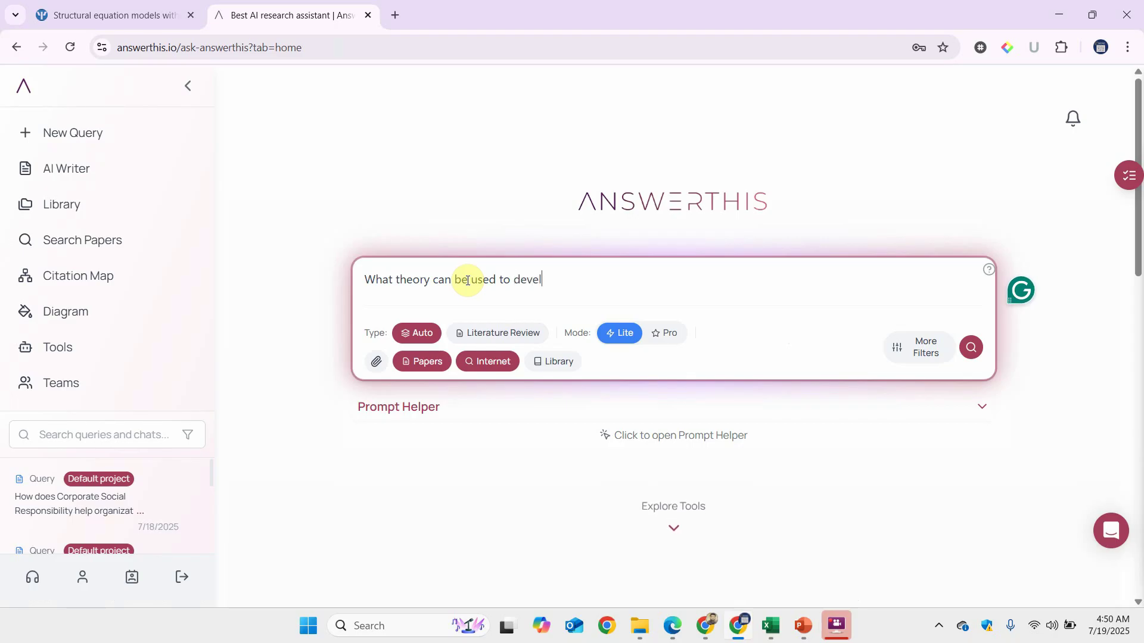
text(op the relationship between )
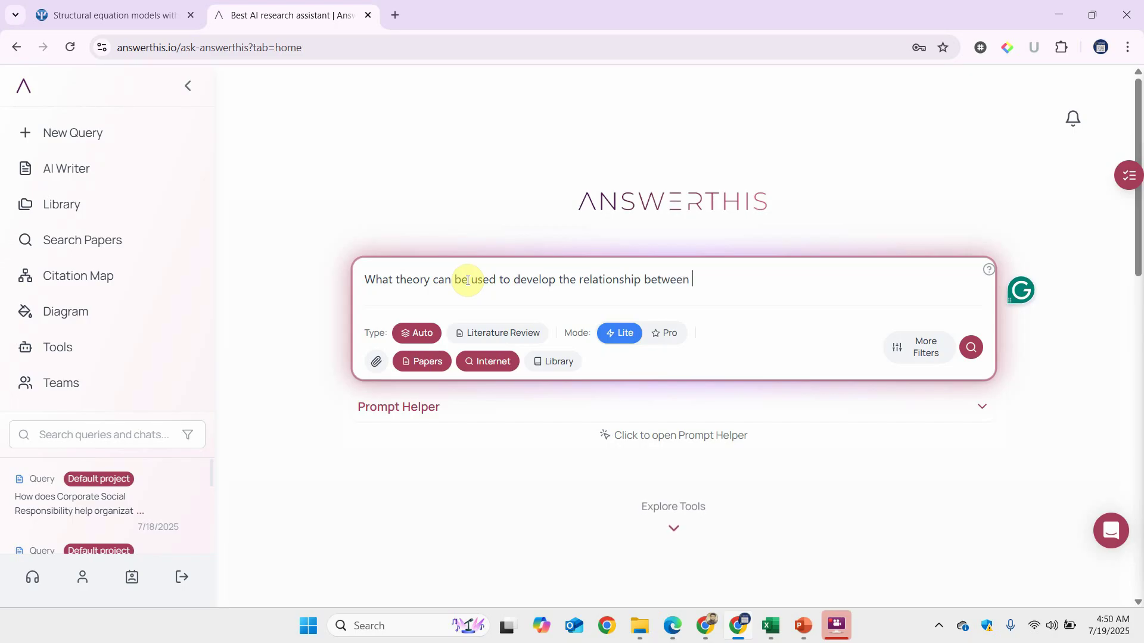
text(Corrpoate)
key(BackSpace)
key(BackSpace)
key(BackSpace)
key(BackSpace)
key(BackSpace)
key(BackSpace)
key(BackSpace)
text(porate Social Responsibility and K)
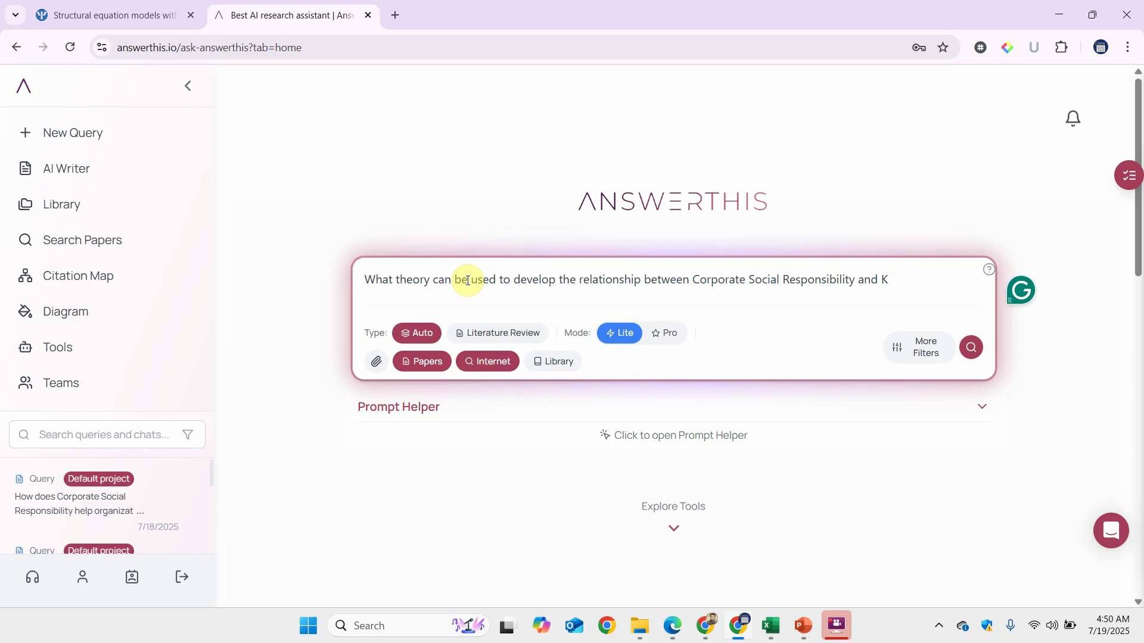
text(nowledge Maa)
text(a)
key(BackSpace)
text(nagement)
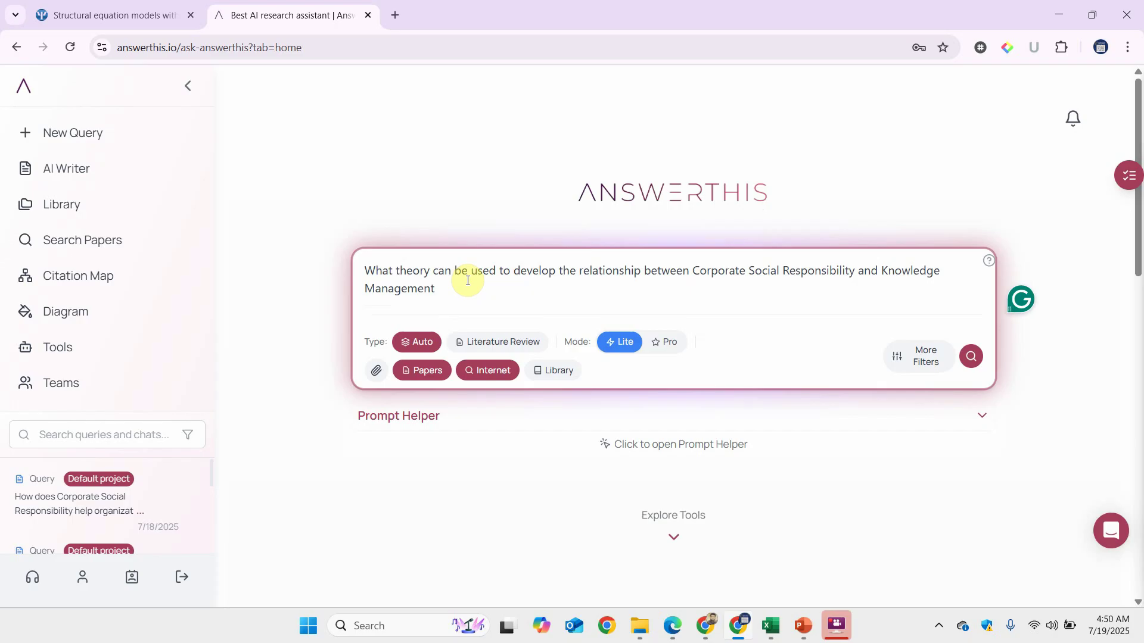
text(?)
Submit it as a Pro-mode Literature Review using papers only, with Internet off.
click(500, 345)
click(658, 340)
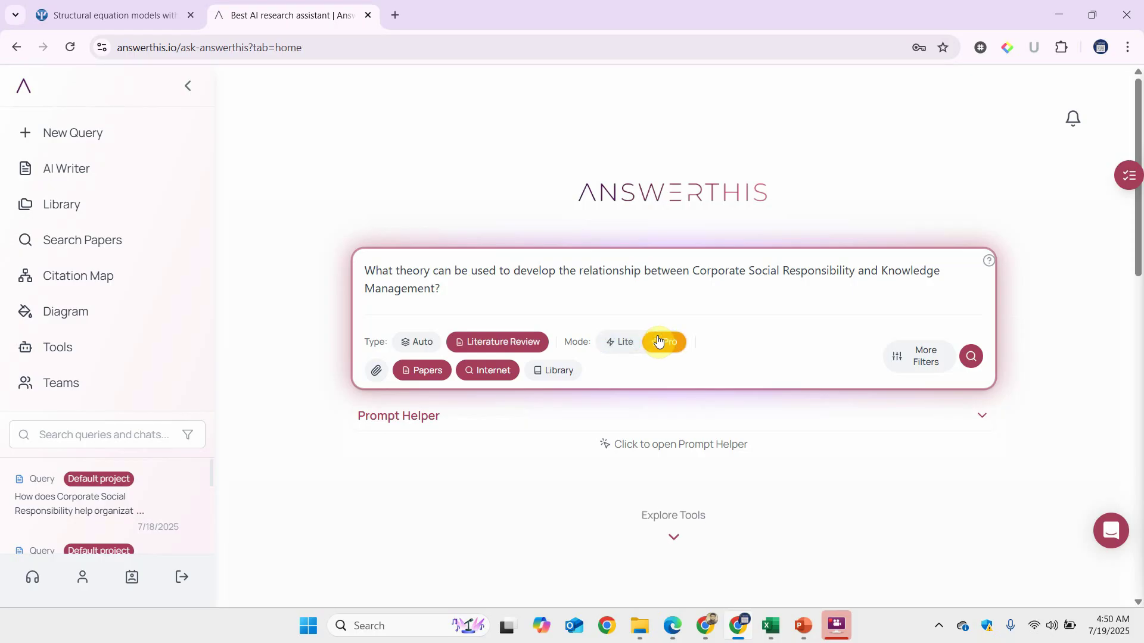
click(475, 377)
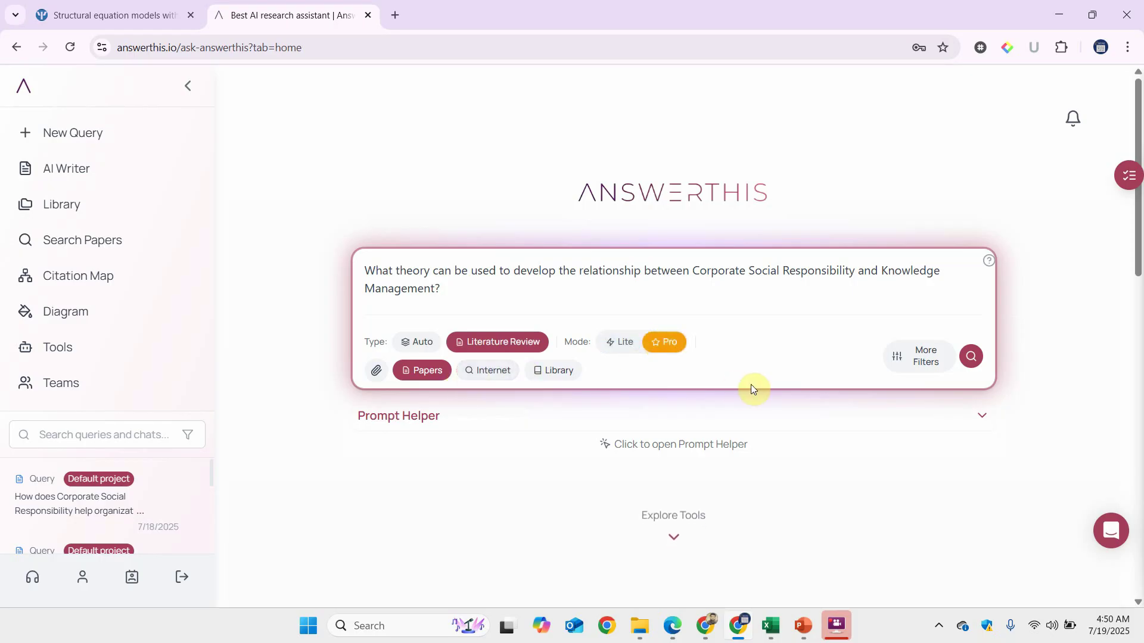
click(970, 362)
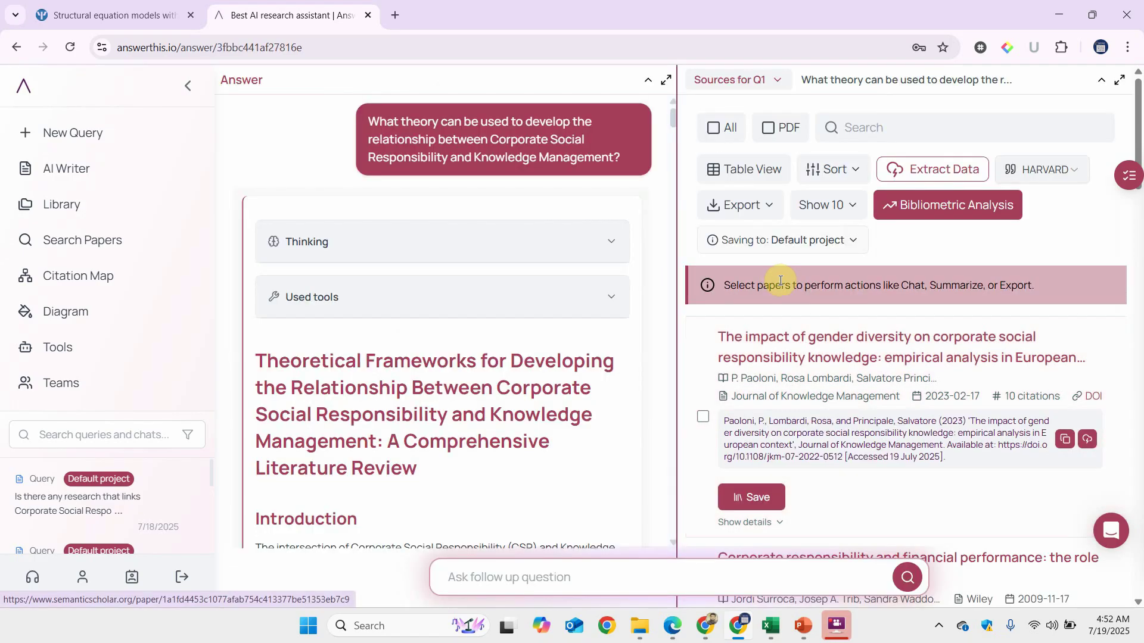
Scroll through the review's theory sections down to Stakeholder and Legitimacy Theory.
scroll(404, 331, down, 2)
scroll(404, 332, down, 4)
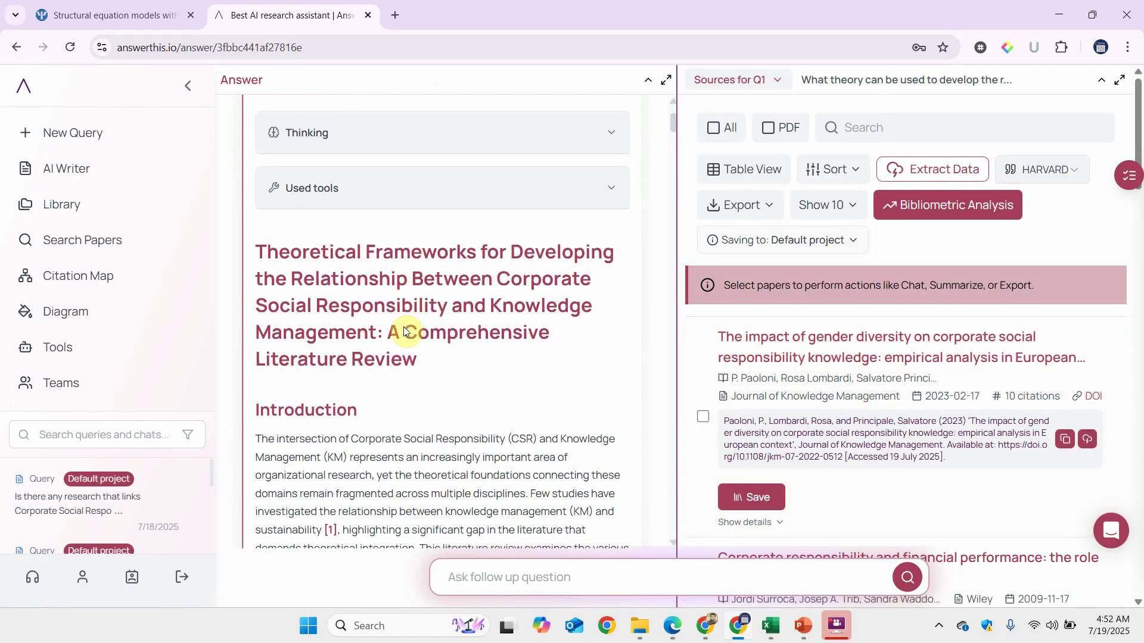
scroll(405, 327, down, 3)
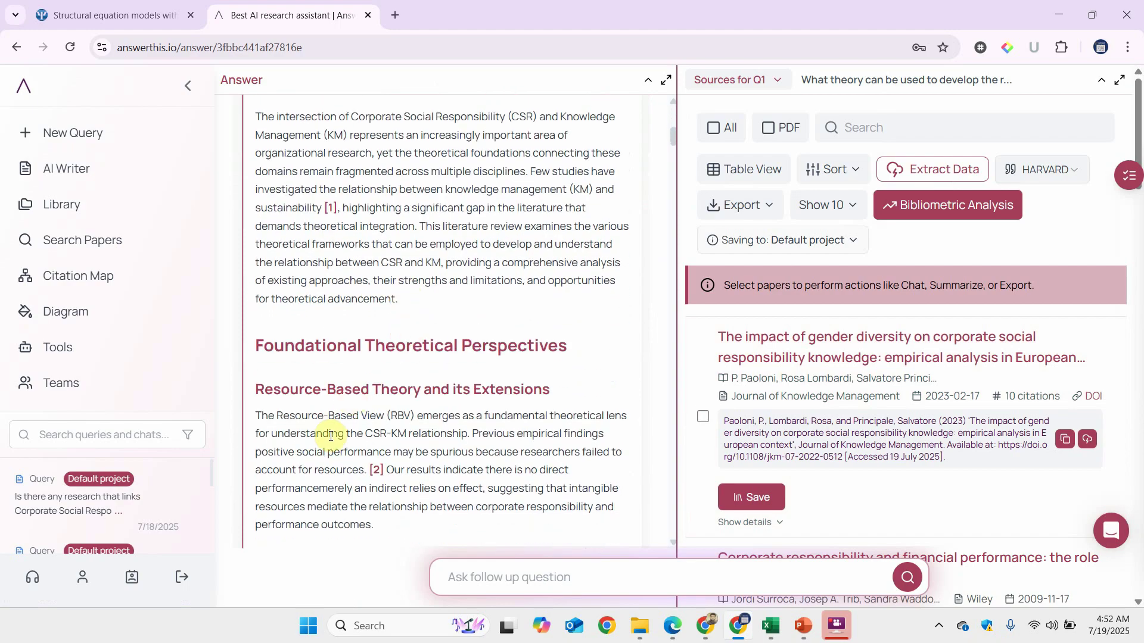
scroll(331, 436, down, 1)
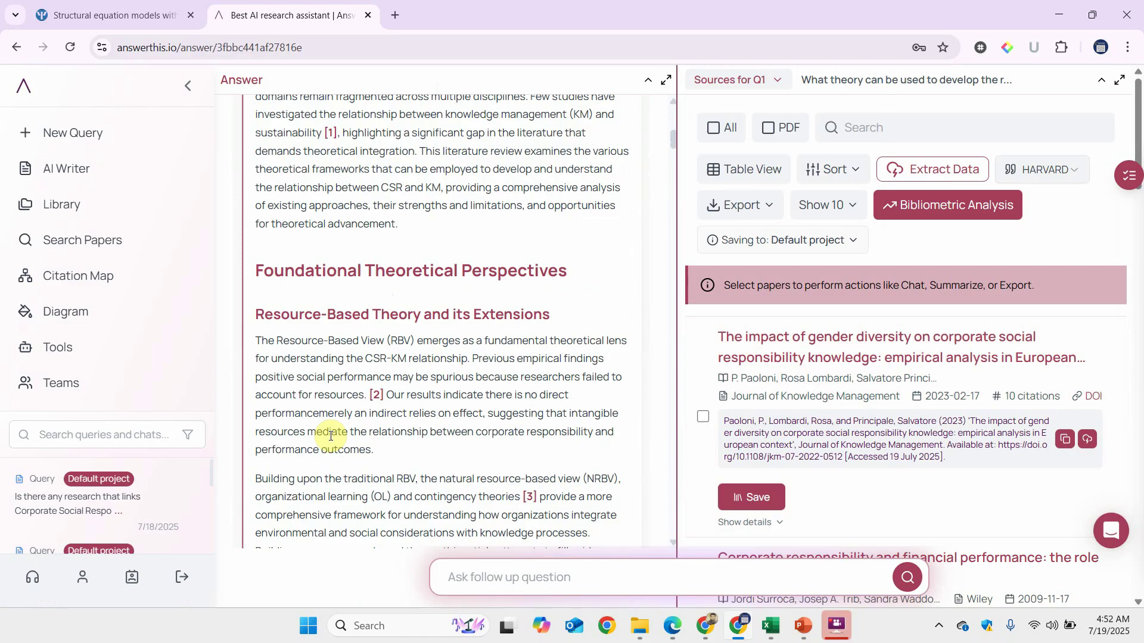
scroll(331, 436, down, 5)
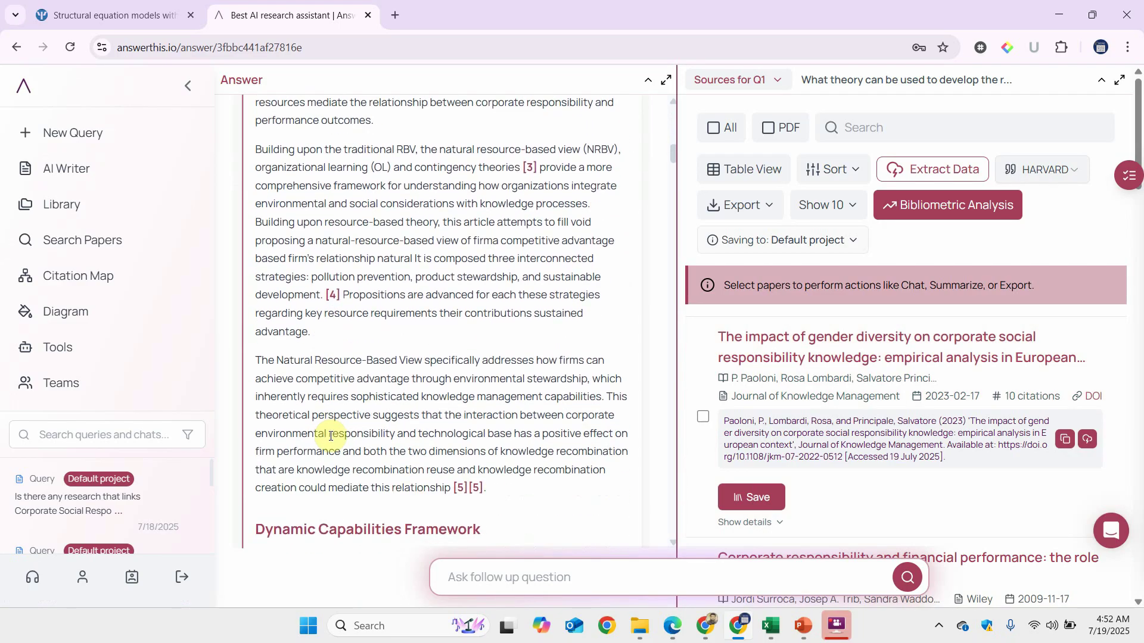
scroll(332, 436, down, 4)
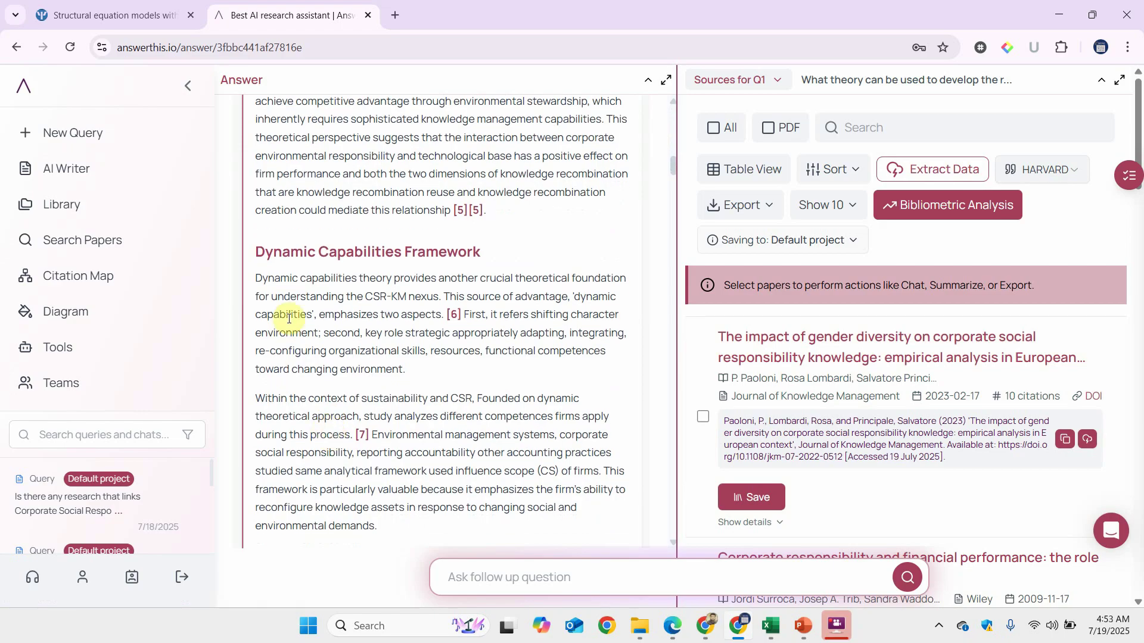
scroll(288, 318, down, 4)
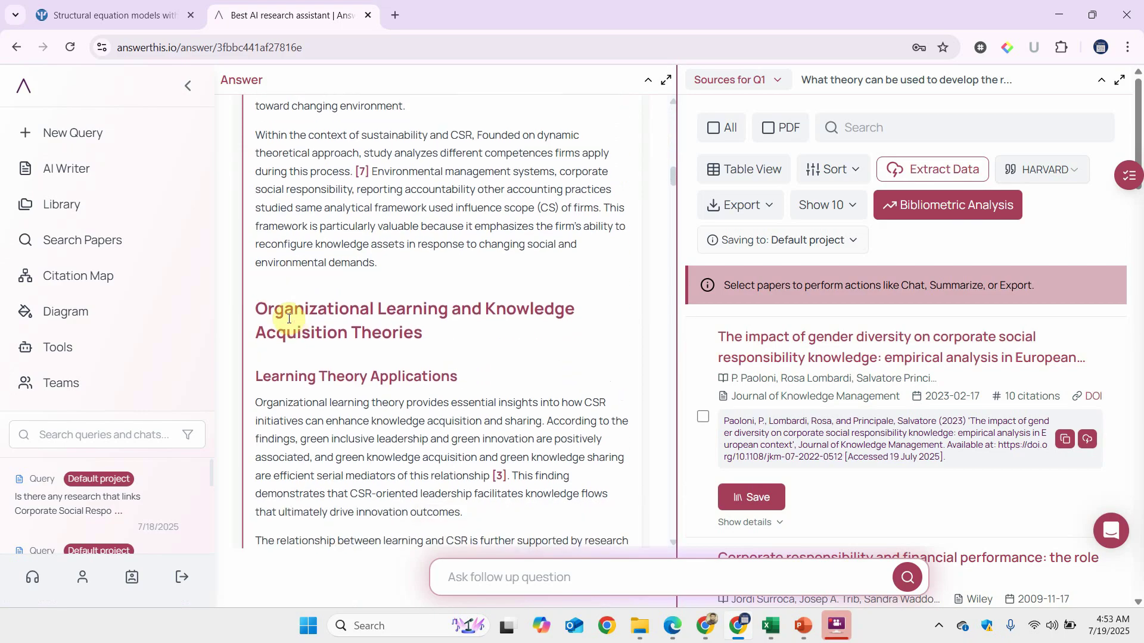
scroll(289, 318, down, 6)
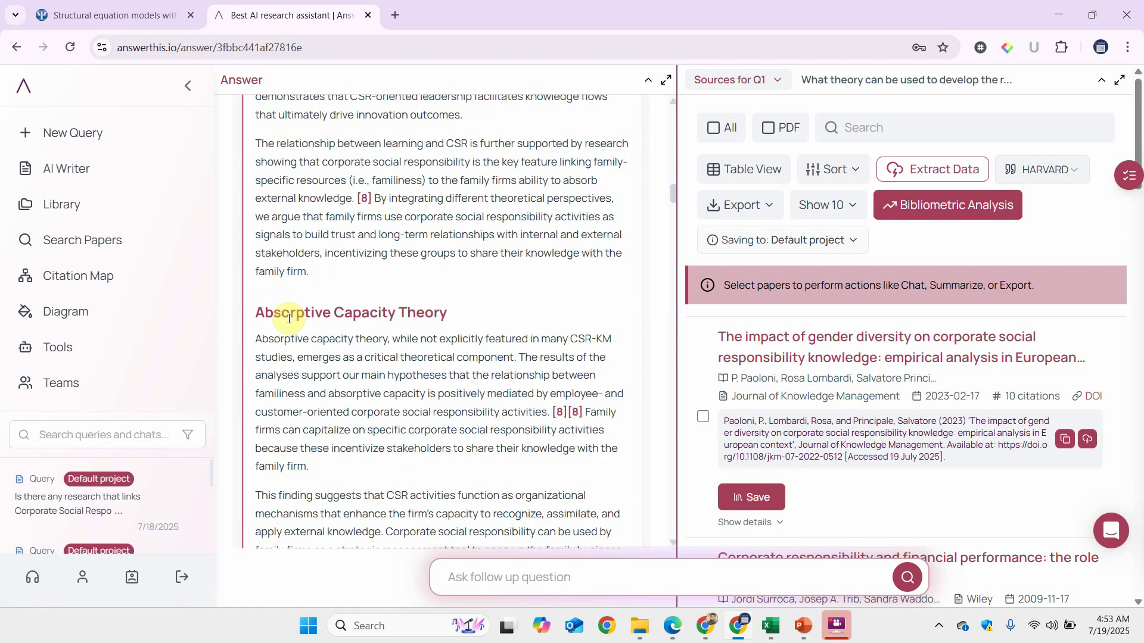
scroll(288, 319, down, 1)
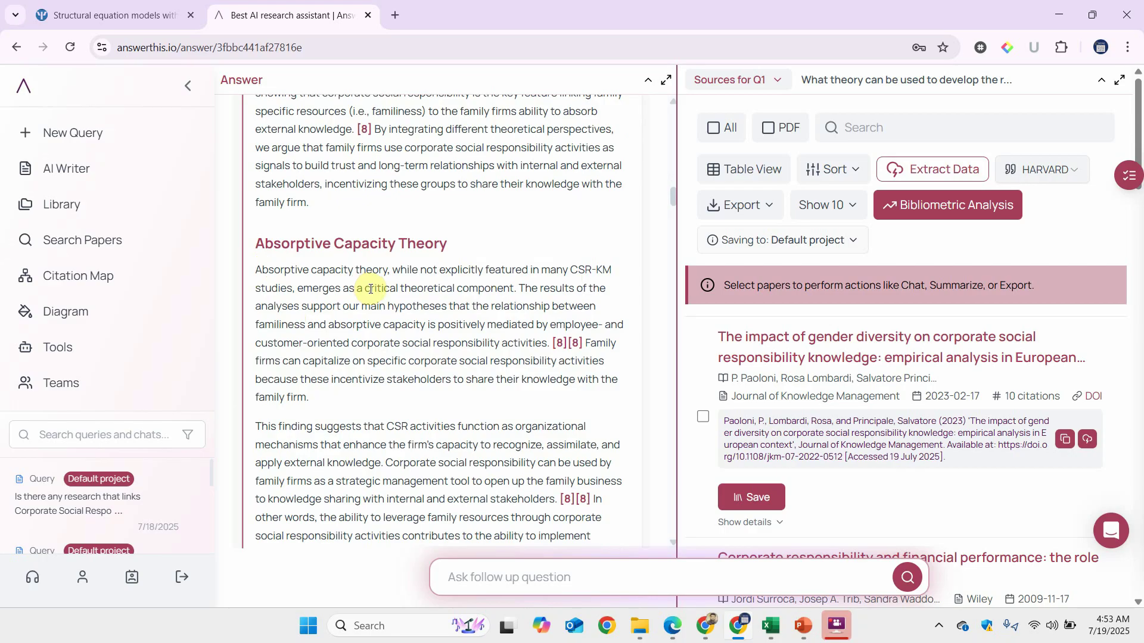
scroll(369, 289, down, 3)
scroll(369, 291, down, 2)
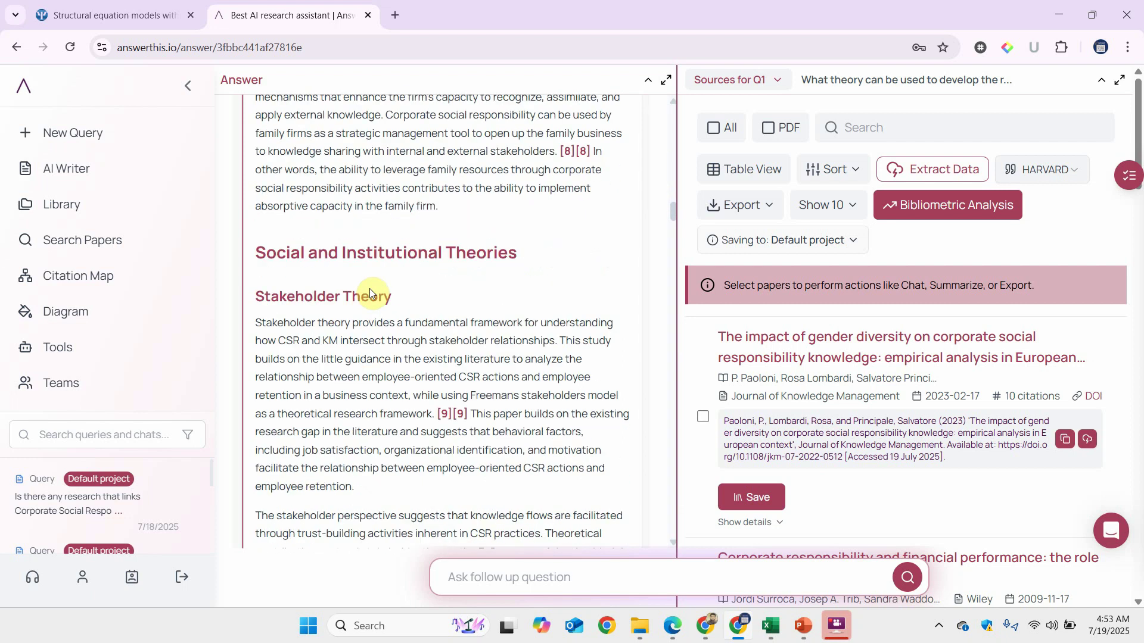
scroll(369, 292, down, 2)
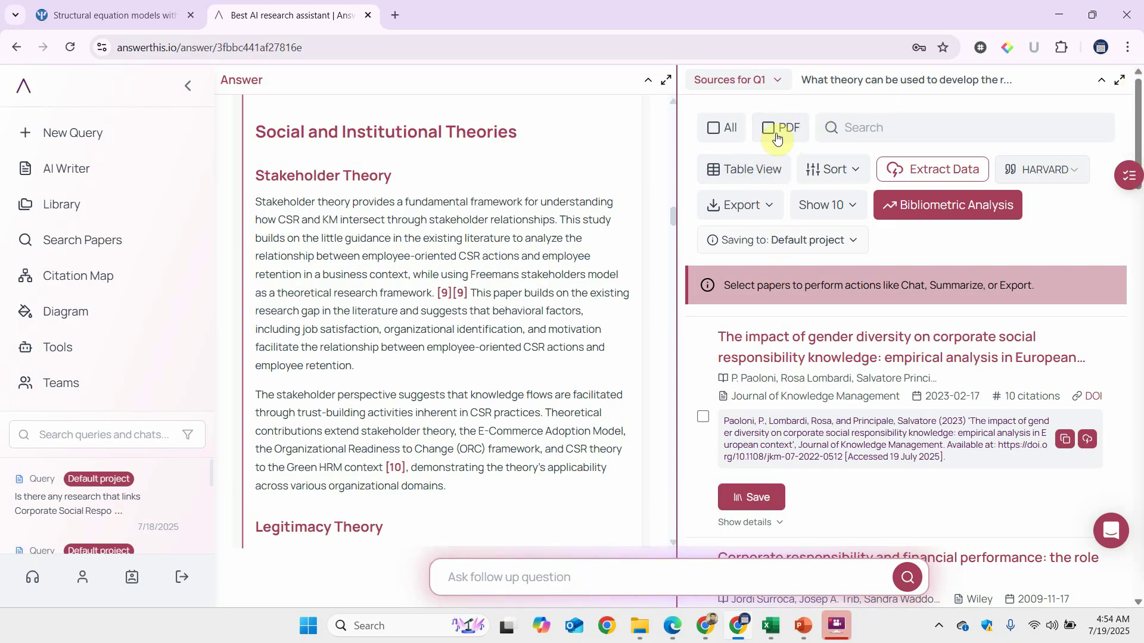
Scroll the Sources for Q1 list to page 1's end, 'Green Human Resource Management in Practice'.
scroll(803, 280, down, 10)
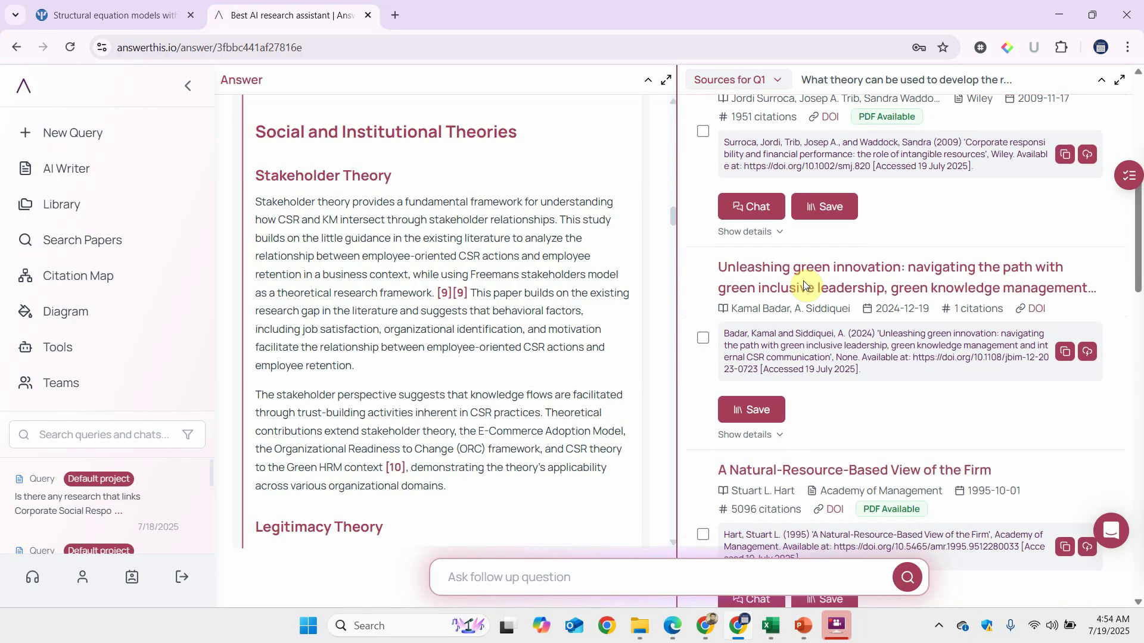
scroll(912, 232, up, 3)
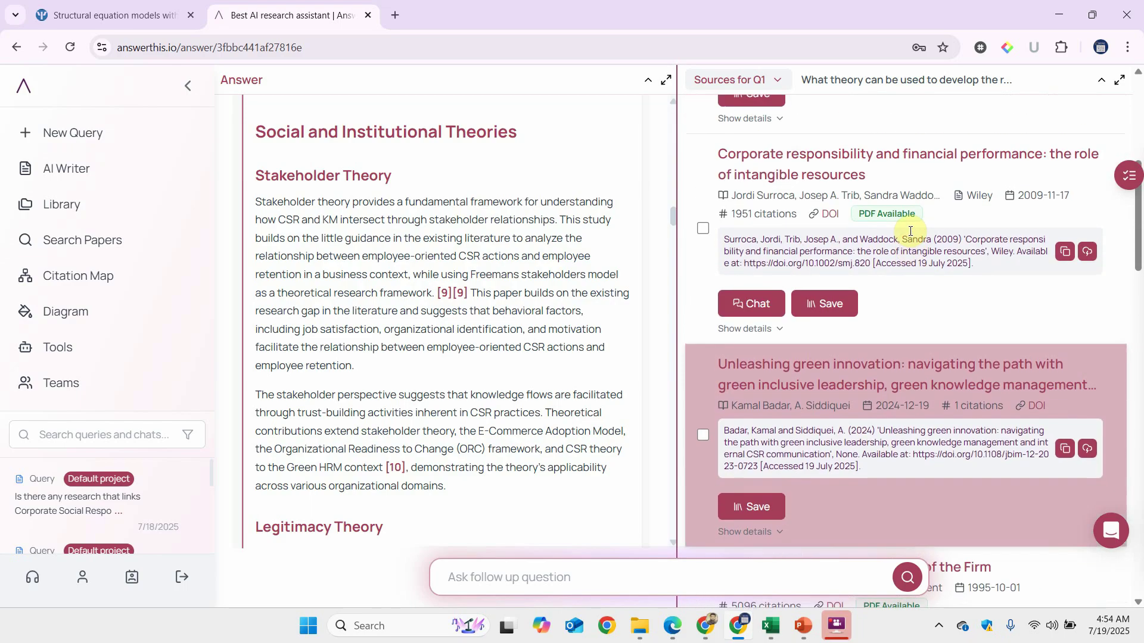
scroll(914, 236, down, 10)
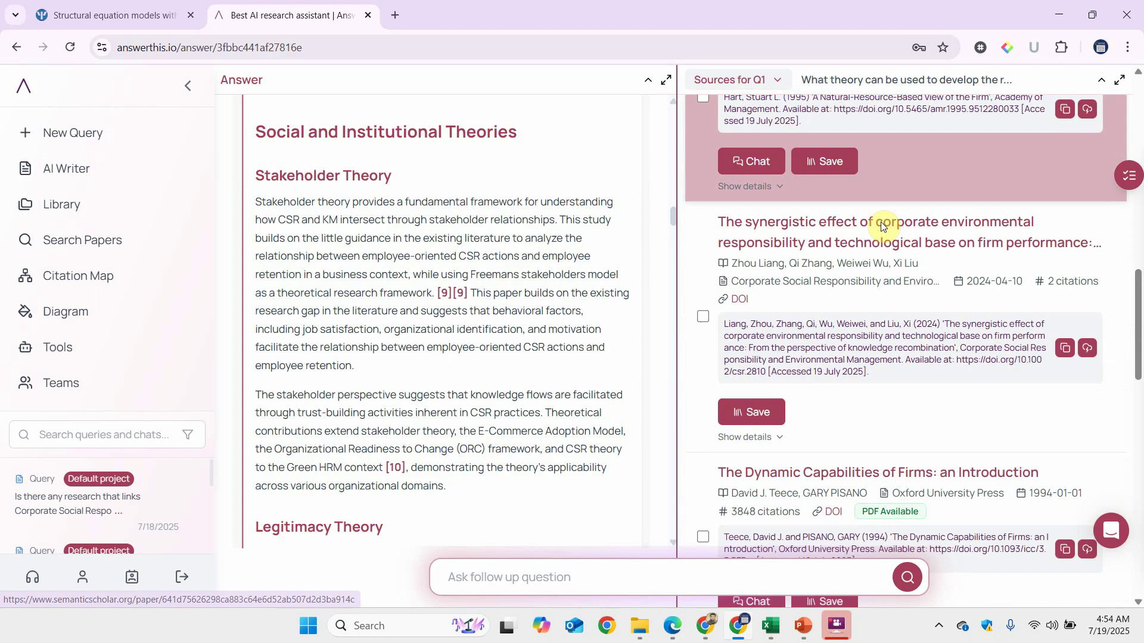
scroll(882, 227, down, 5)
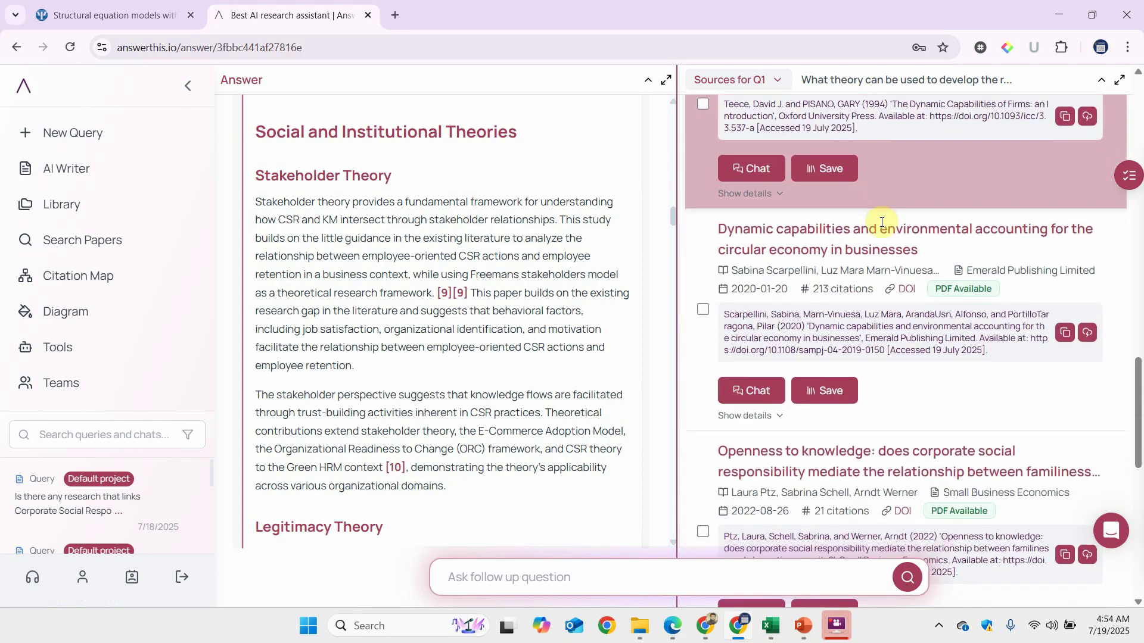
scroll(882, 226, down, 6)
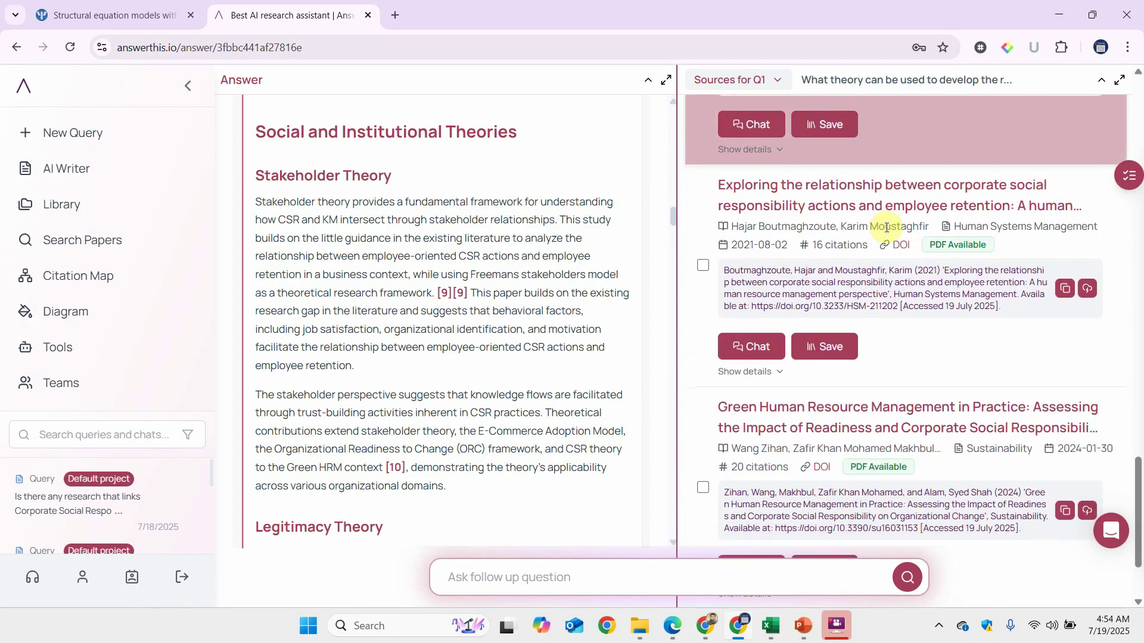
scroll(882, 224, down, 2)
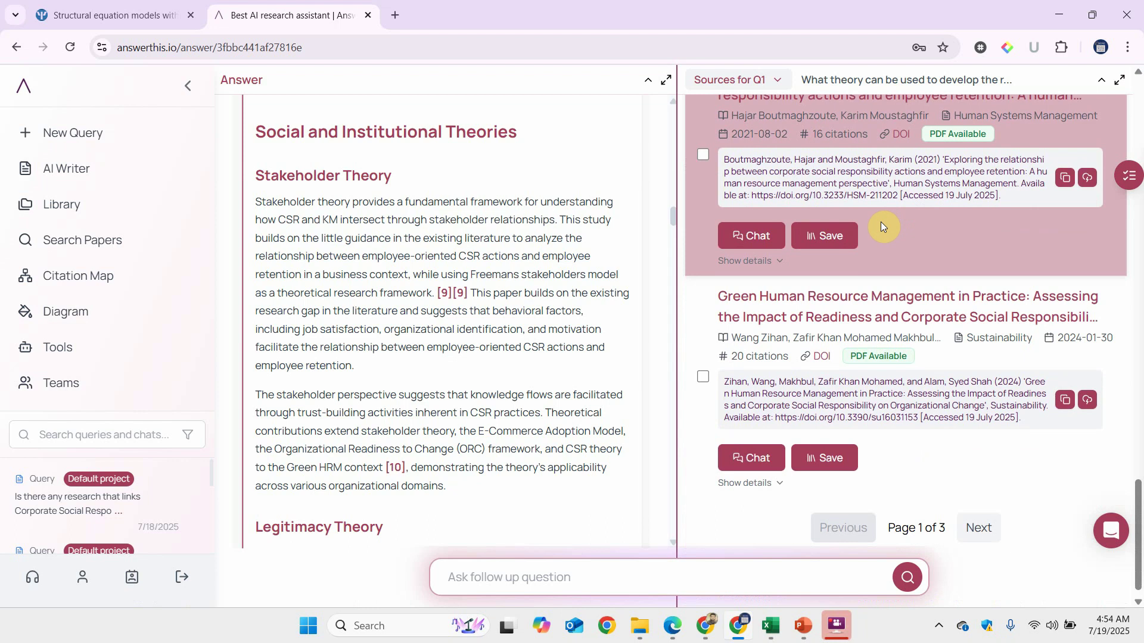